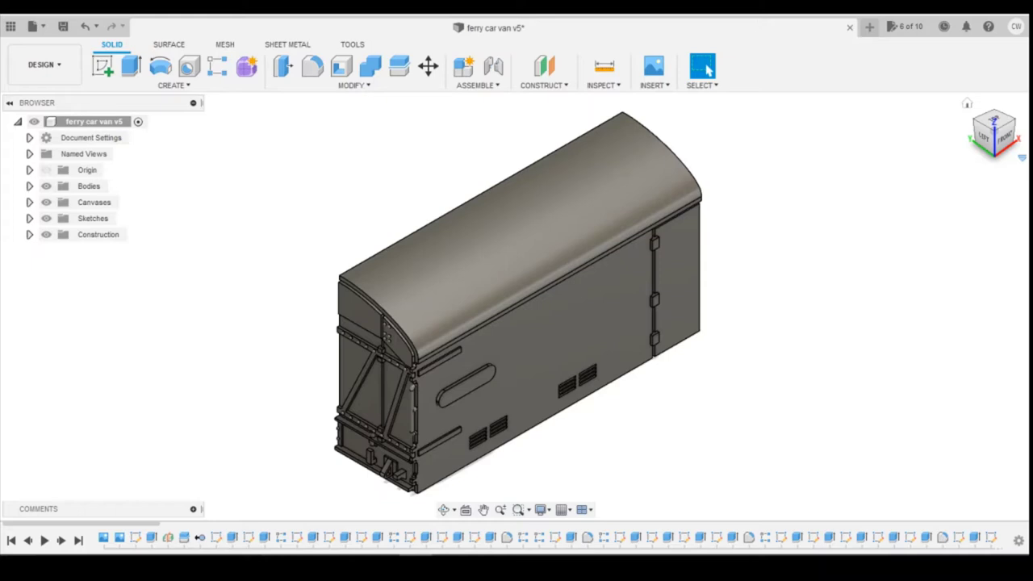
Show the Plan and Plan 1 canvases and compare the van body with the drawings in the front and left views.
left_click(996, 144)
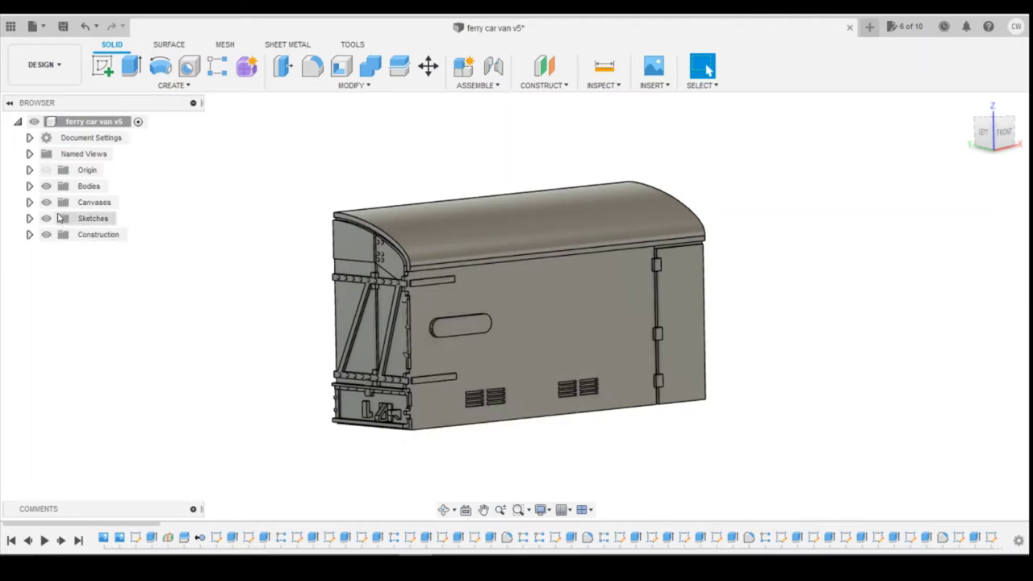
left_click(29, 202)
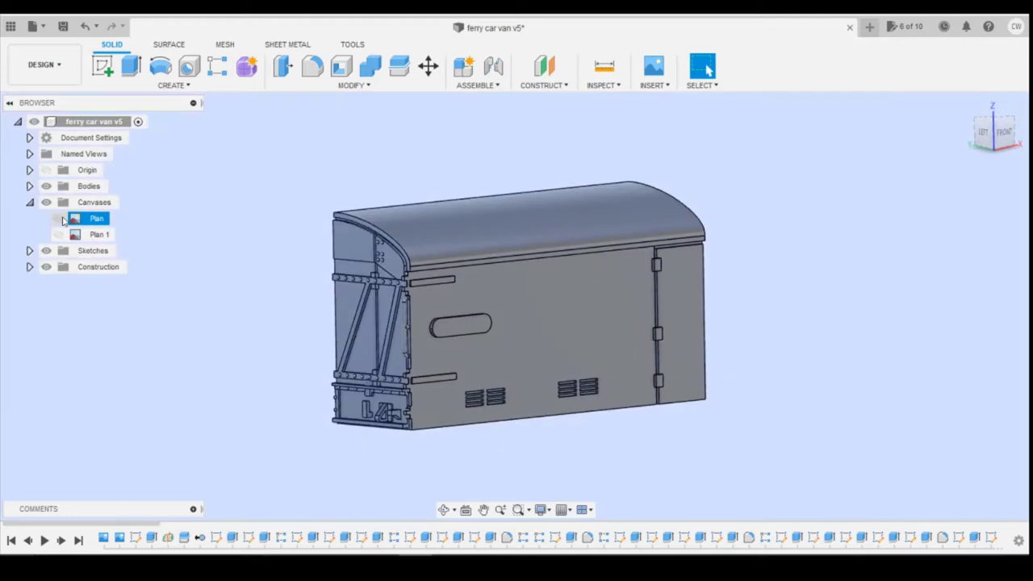
left_click(59, 218)
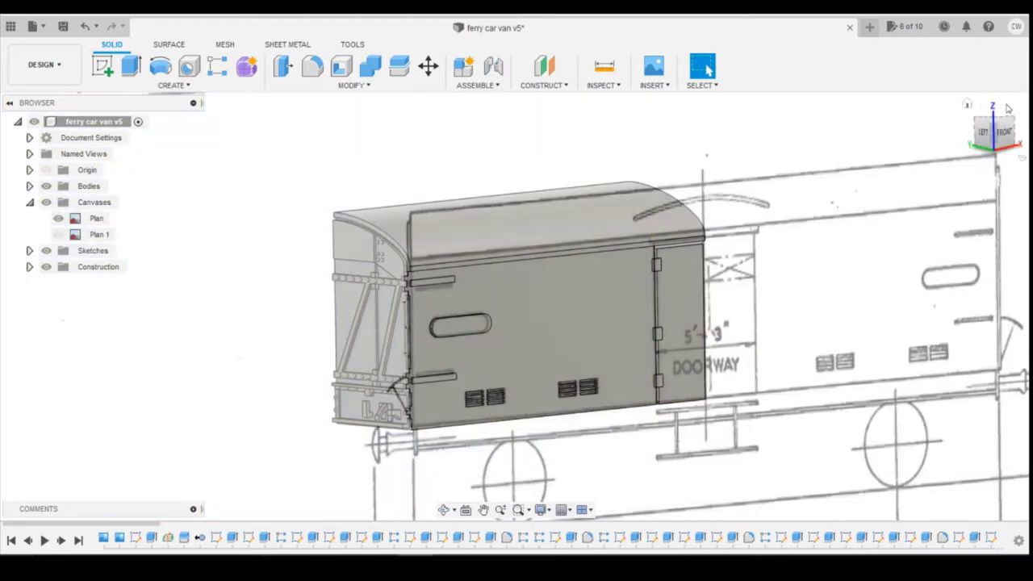
left_click(1005, 135)
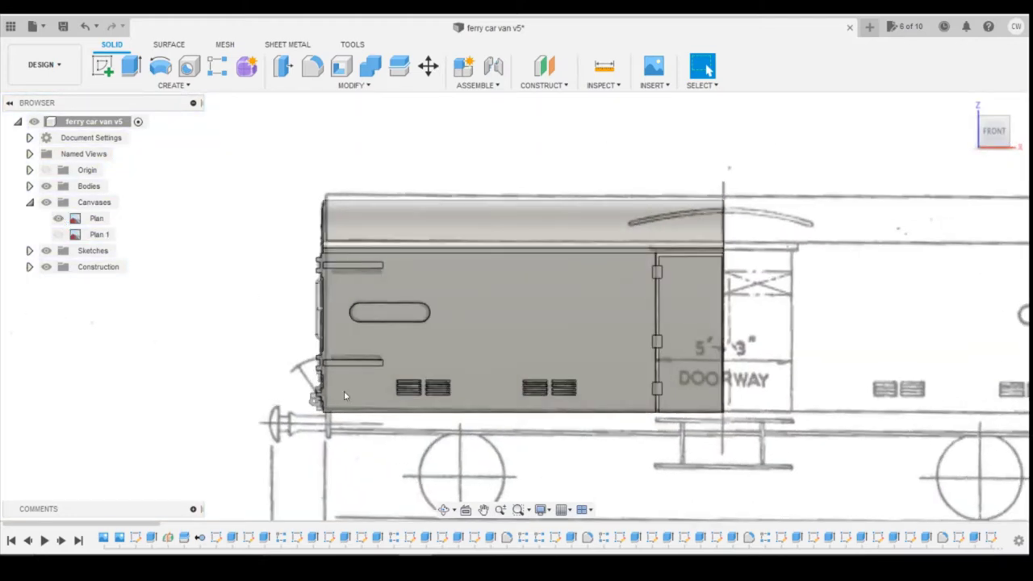
left_click(58, 234)
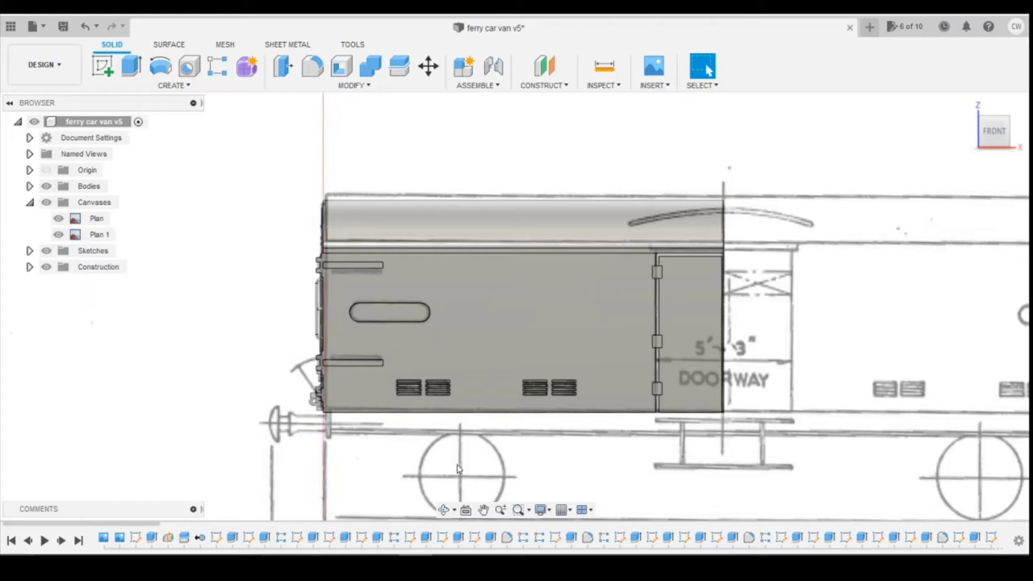
left_click(972, 130)
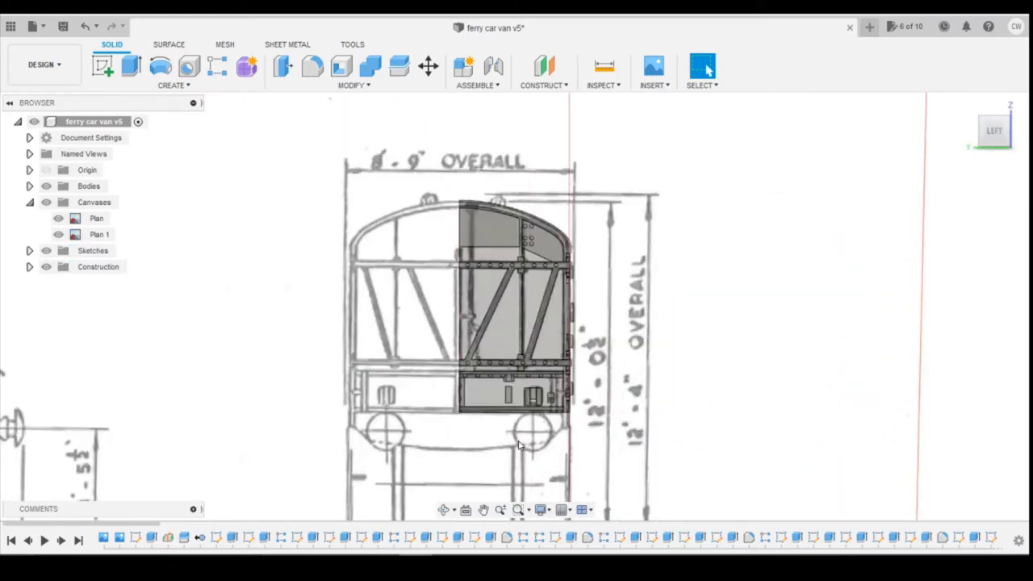
Switch to Photos and look through the reference photographs of the real vans, examining their body sides, ends and underframes.
mouse_move(463, 545)
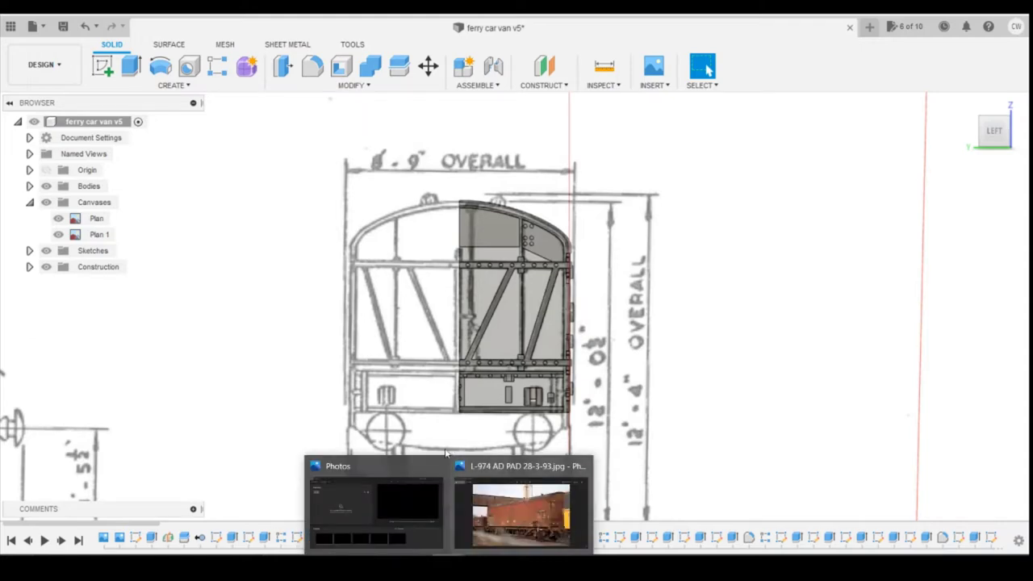
left_click(525, 504)
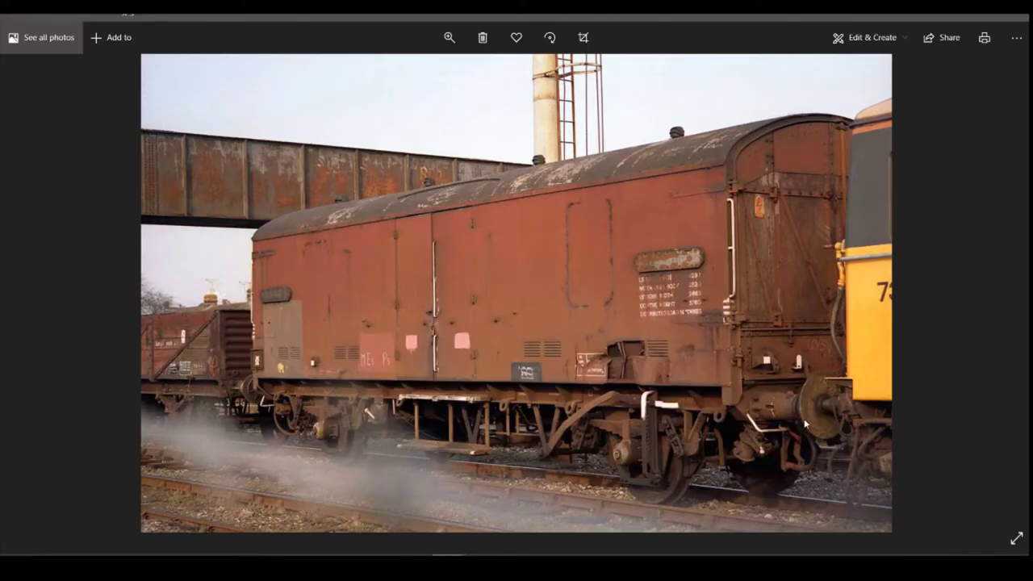
key("Right")
key("Right")
key("Right")
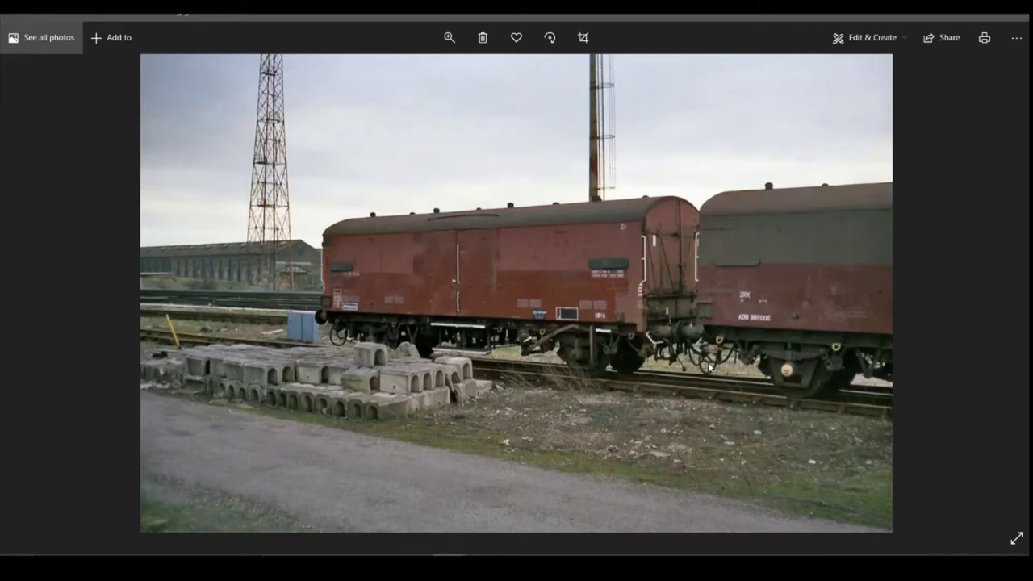
key("Right")
key("Right")
key("Right")
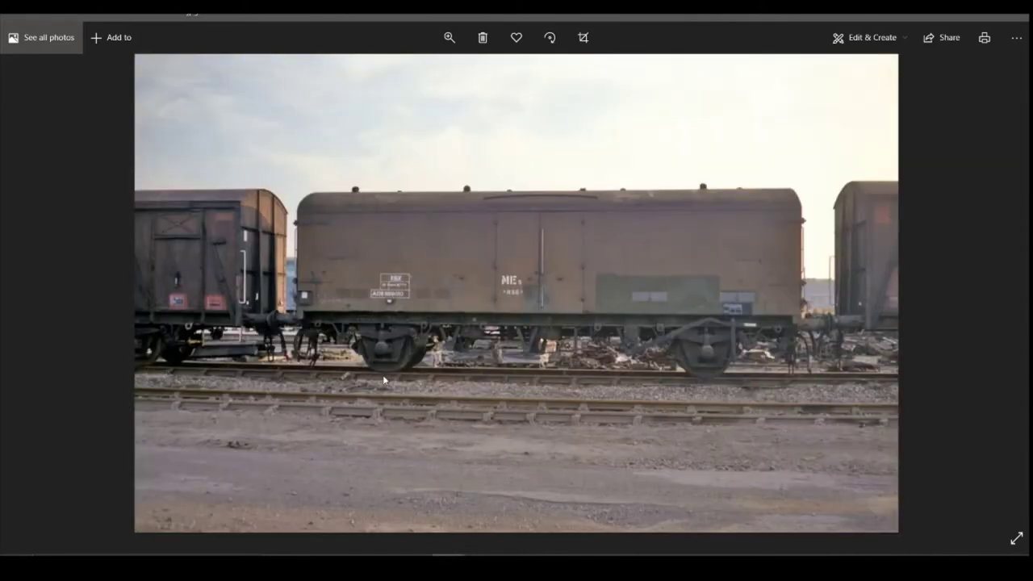
key("Right")
key("Right")
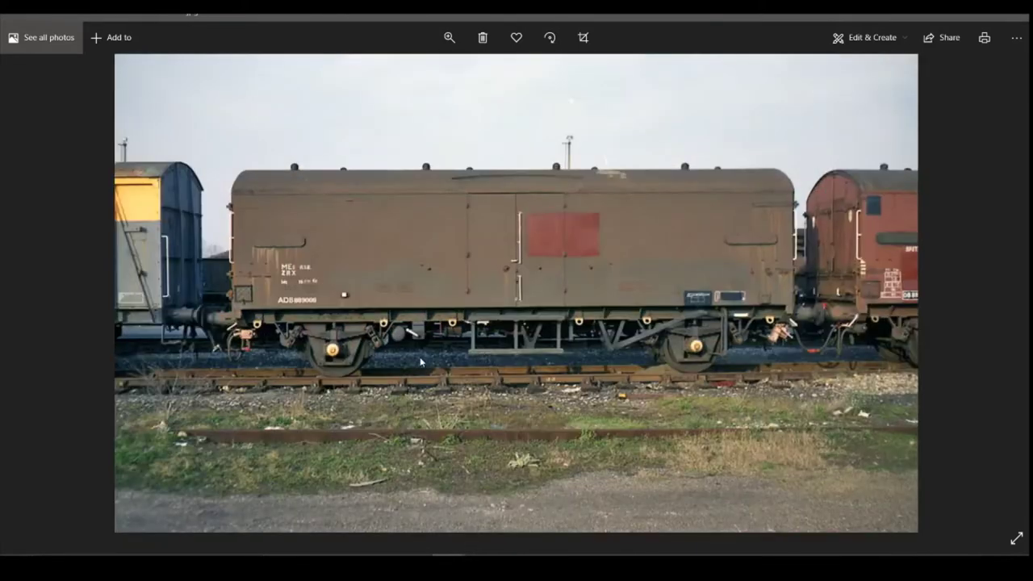
key("Right")
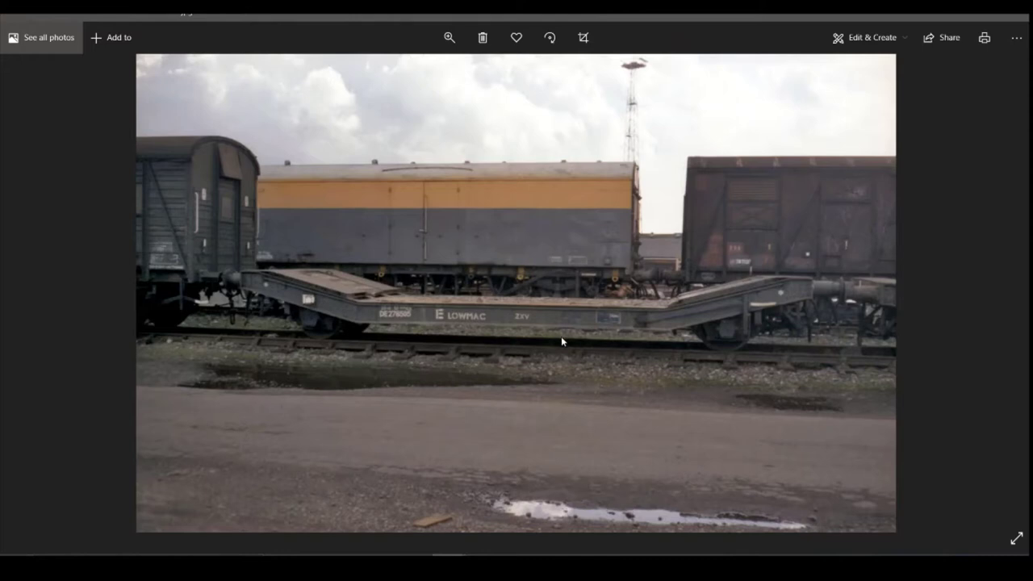
key("Right")
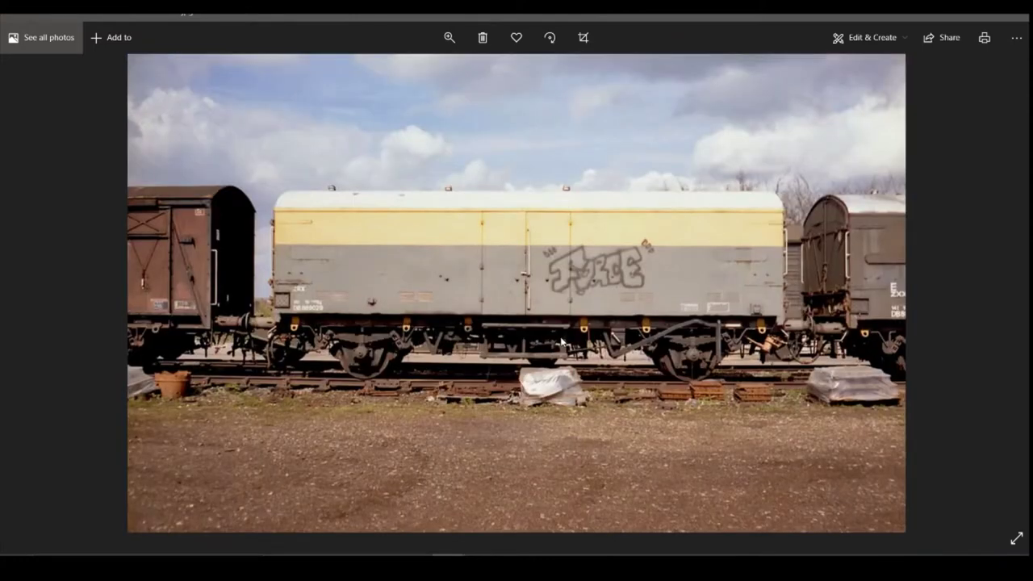
key("Right")
key("Right")
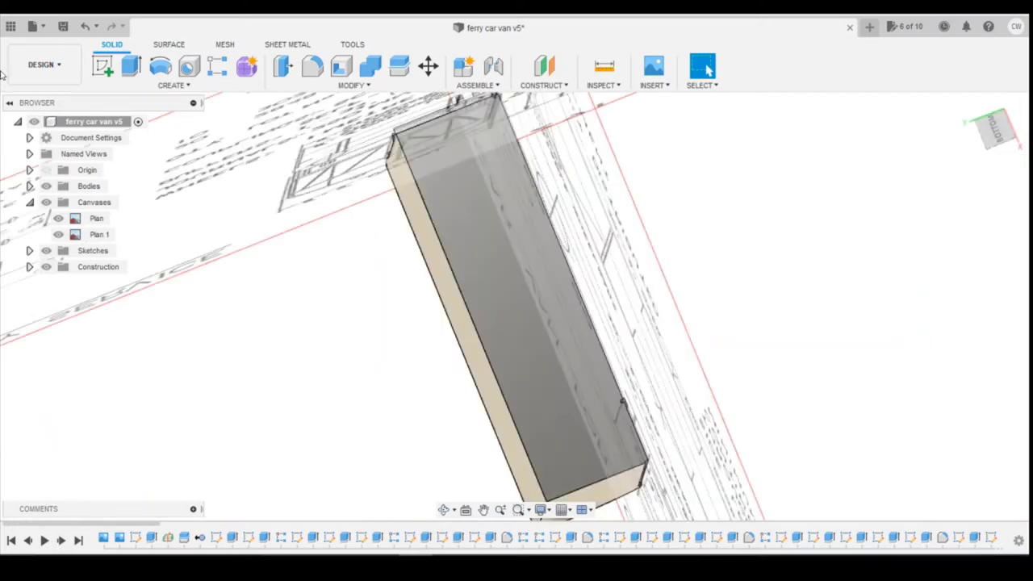
Start a new sketch on the flat bottom face of the van body.
left_click(105, 68)
left_click(106, 68)
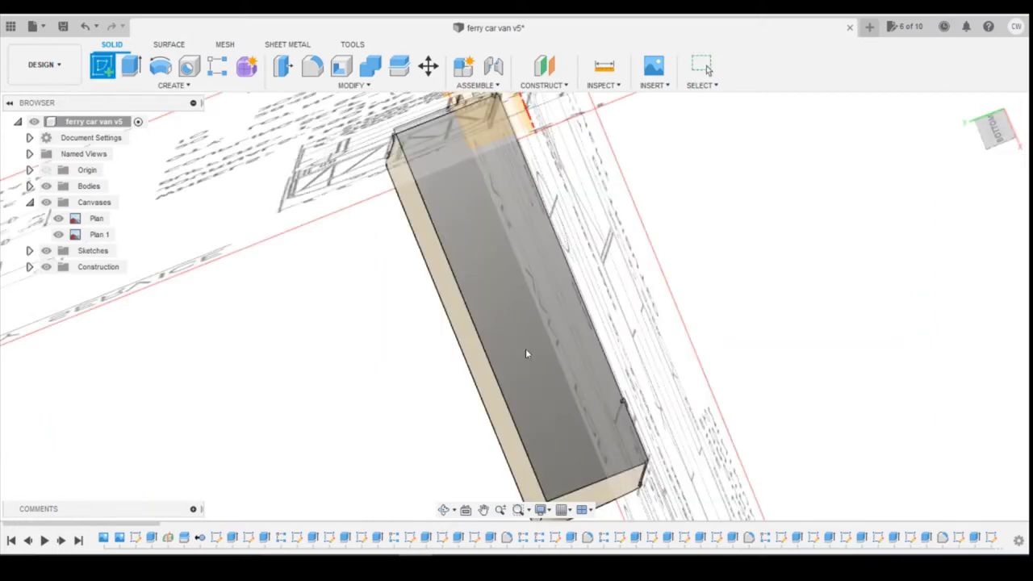
left_click(511, 338)
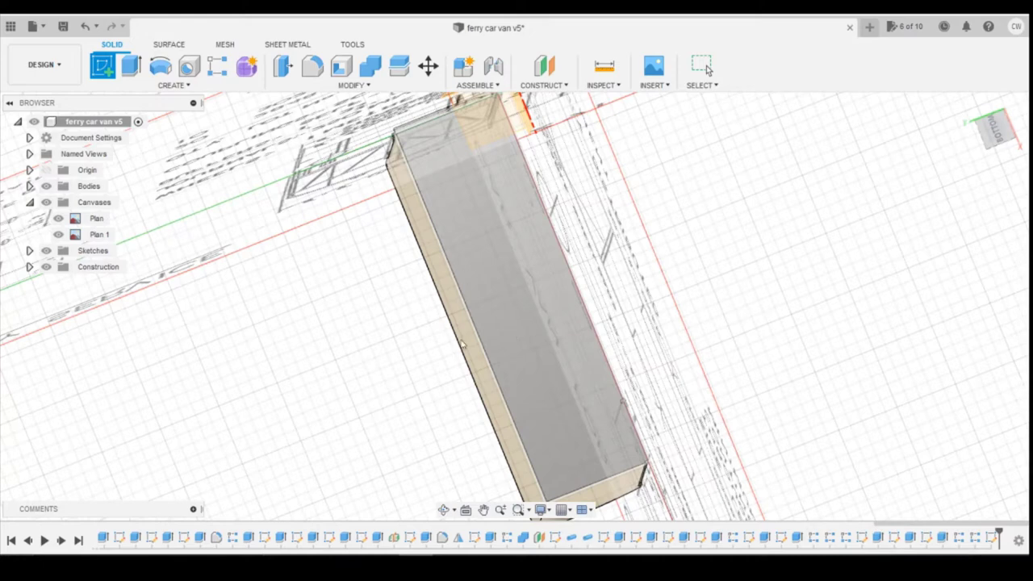
left_click(623, 327)
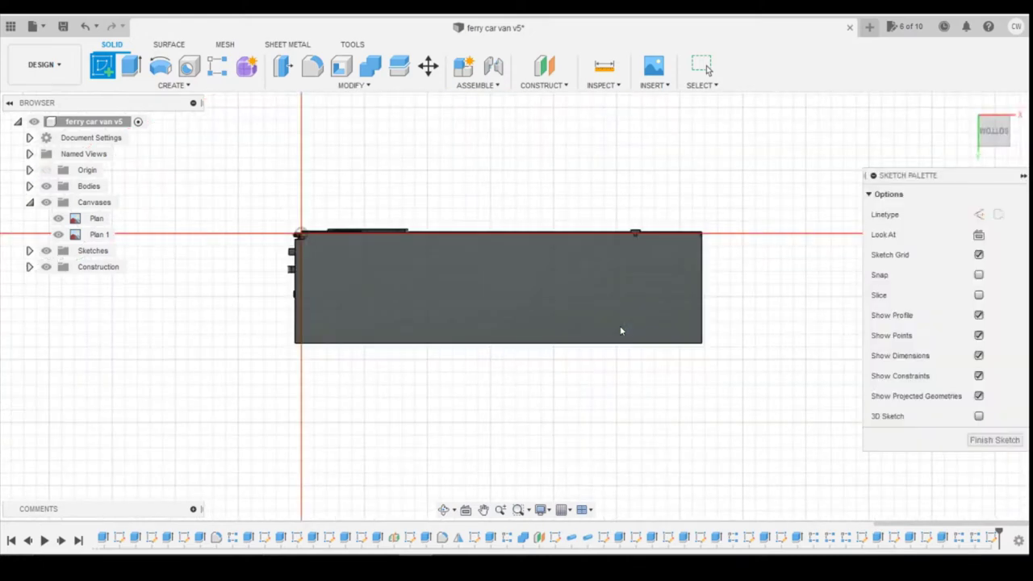
Try a two-point rectangle about 31.5 by 8.75 mm on the underside, from the inner corner of the cut faces to the outer side edge.
left_click(130, 66)
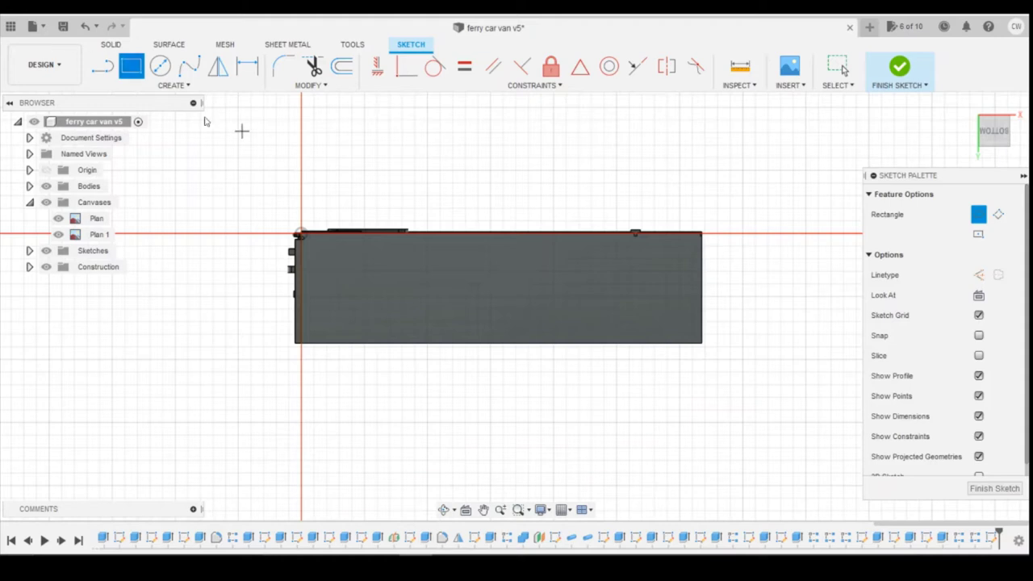
left_click(702, 343)
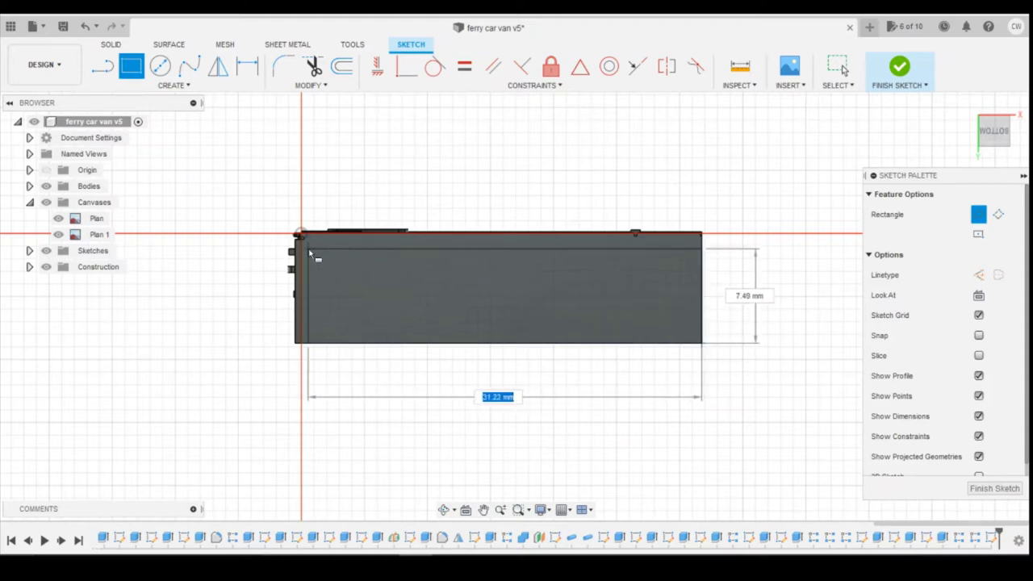
scroll(335, 286, "up", 8)
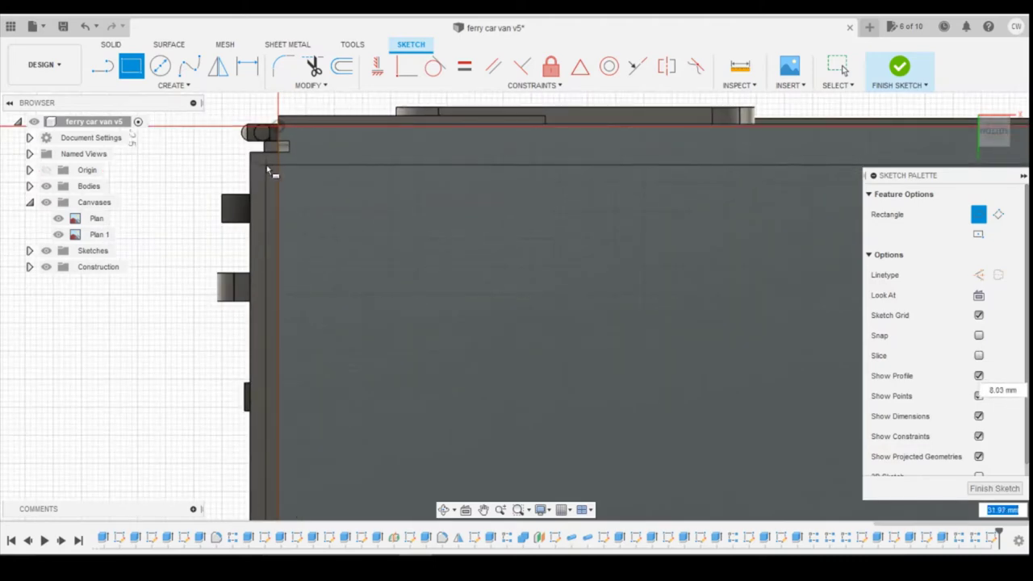
left_click(997, 113)
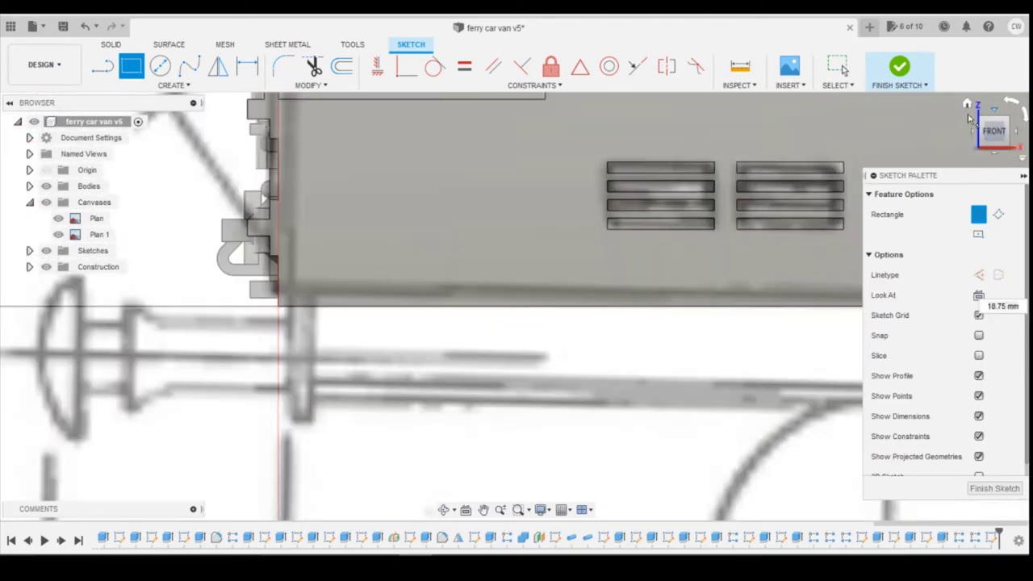
left_click(994, 153)
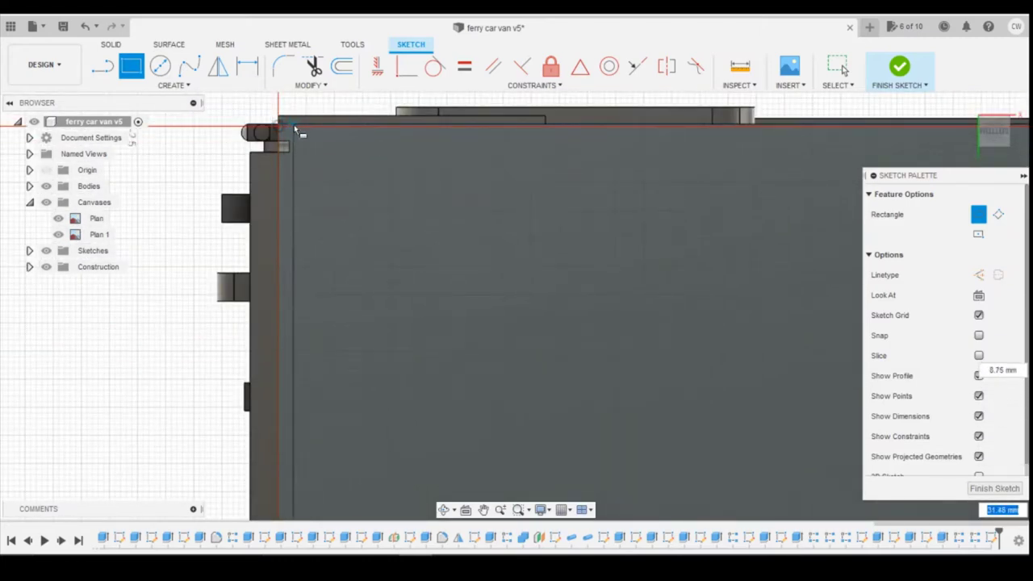
left_click(293, 126)
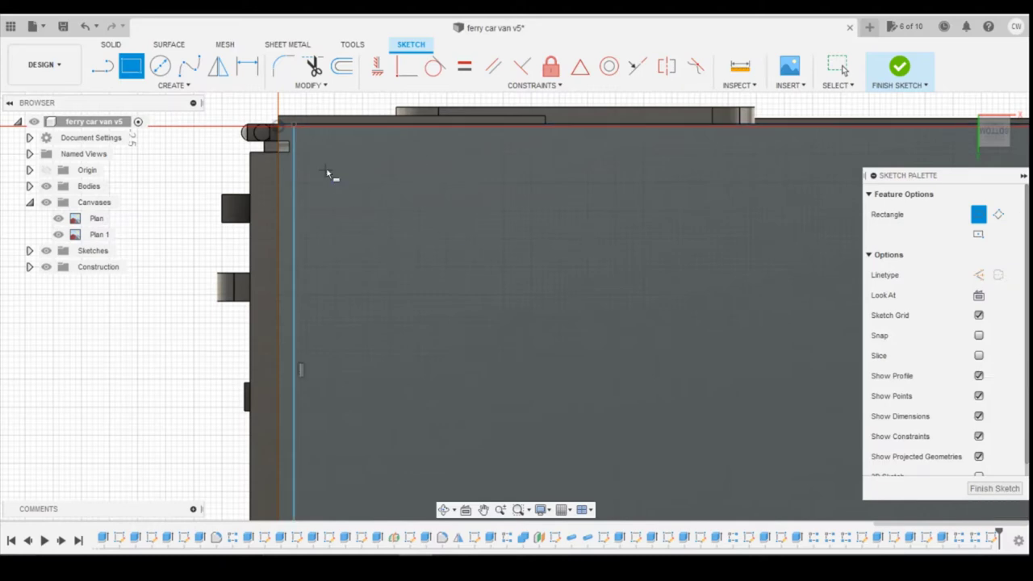
scroll(381, 206, "down", 2)
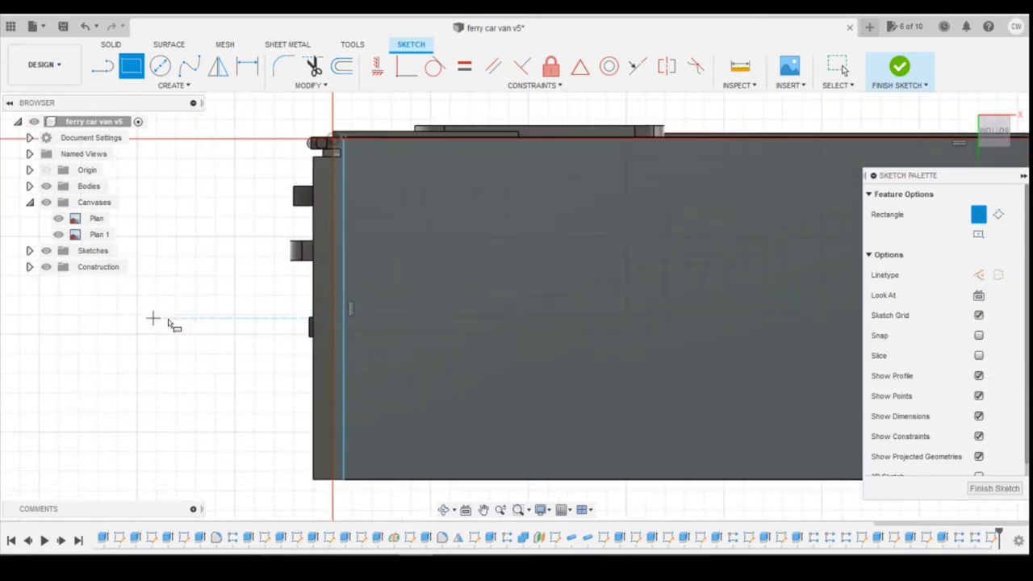
scroll(270, 218, "down", 3)
scroll(484, 234, "down", 3)
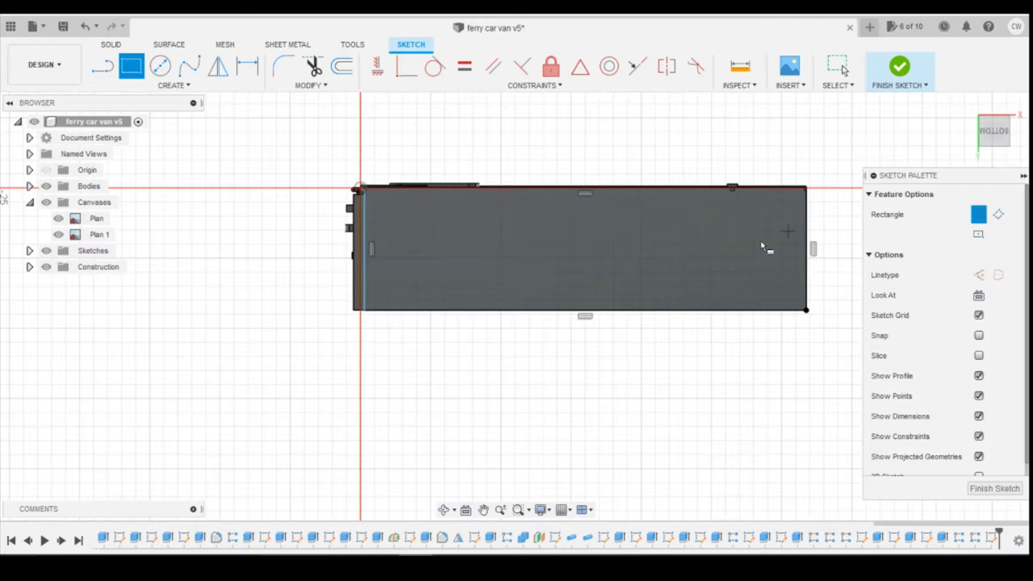
Abandon dimensioning the rectangle's long edge and undo the rectangle on the underside.
key("Escape")
scroll(556, 255, "up", 3)
key("d")
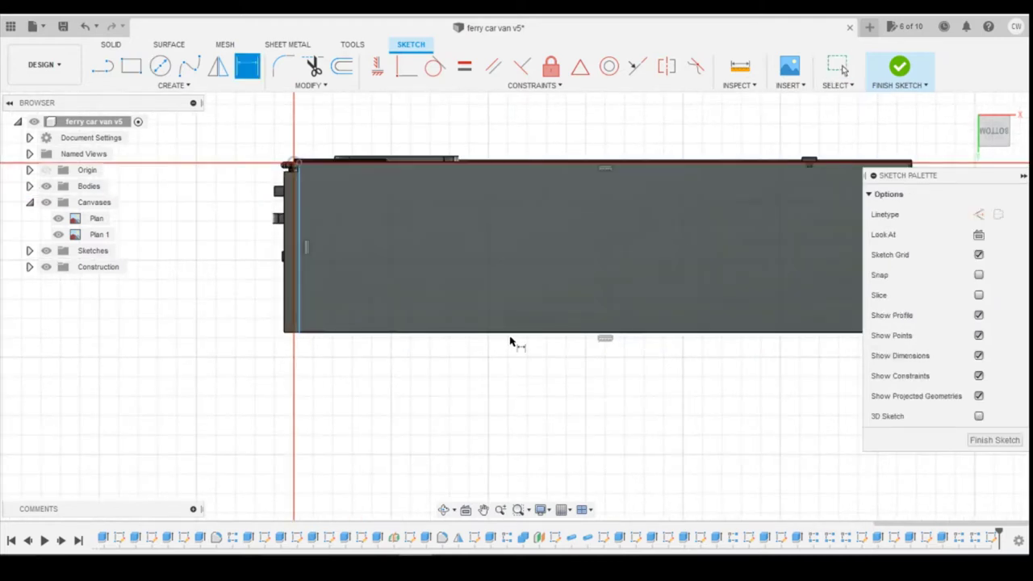
left_click(501, 332)
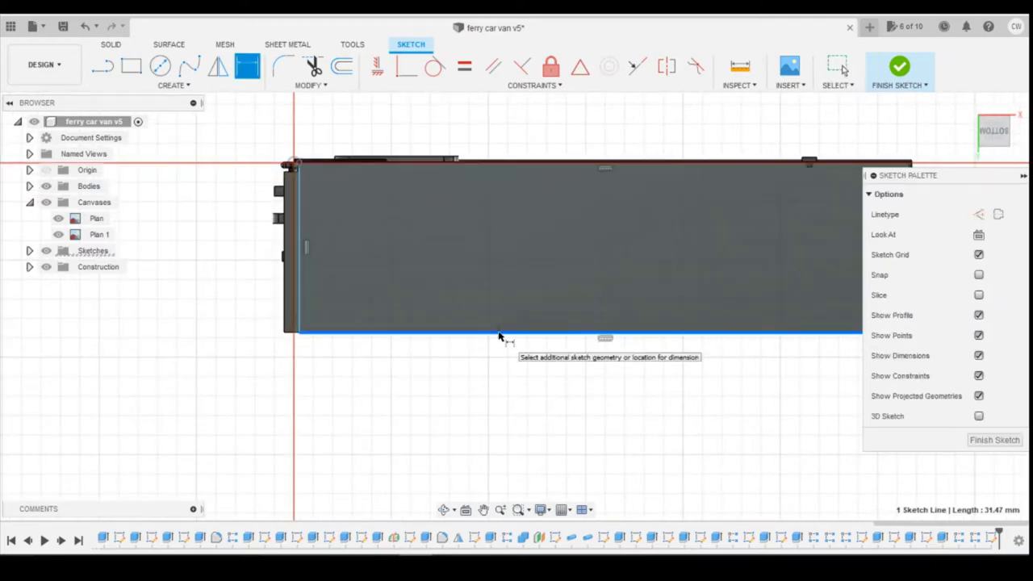
key("Escape")
left_click(85, 27)
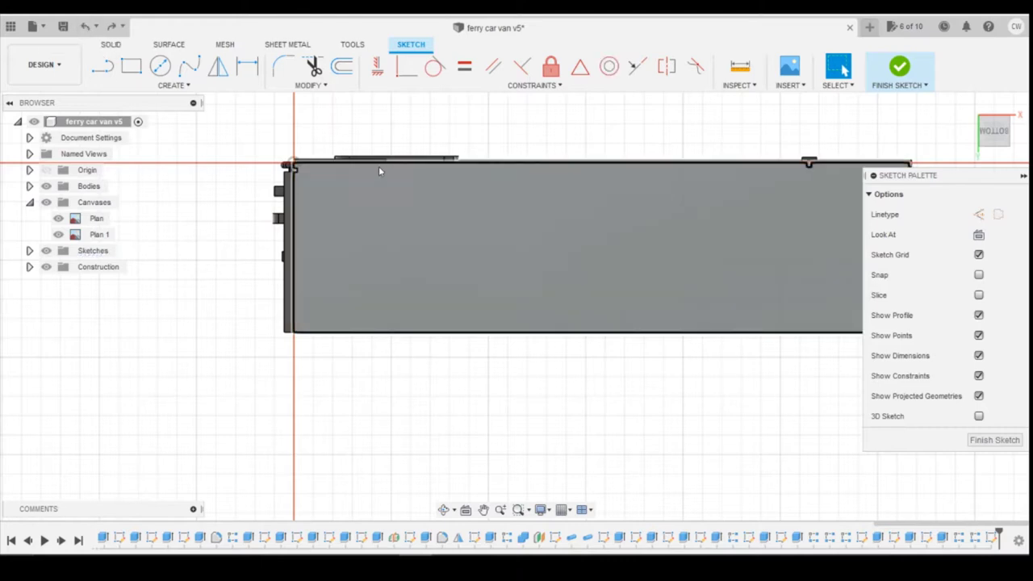
Sketch a rectangle about 7.7 mm wide on the underside from the cut faces' shared corner, set in from the outer side and end.
key("r")
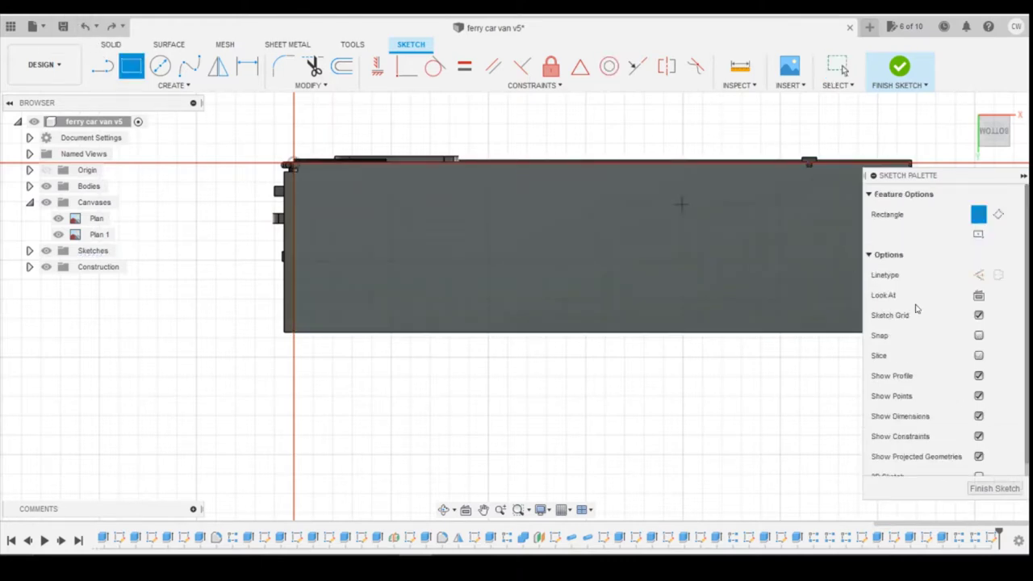
scroll(508, 315, "down", 2)
left_click(766, 316)
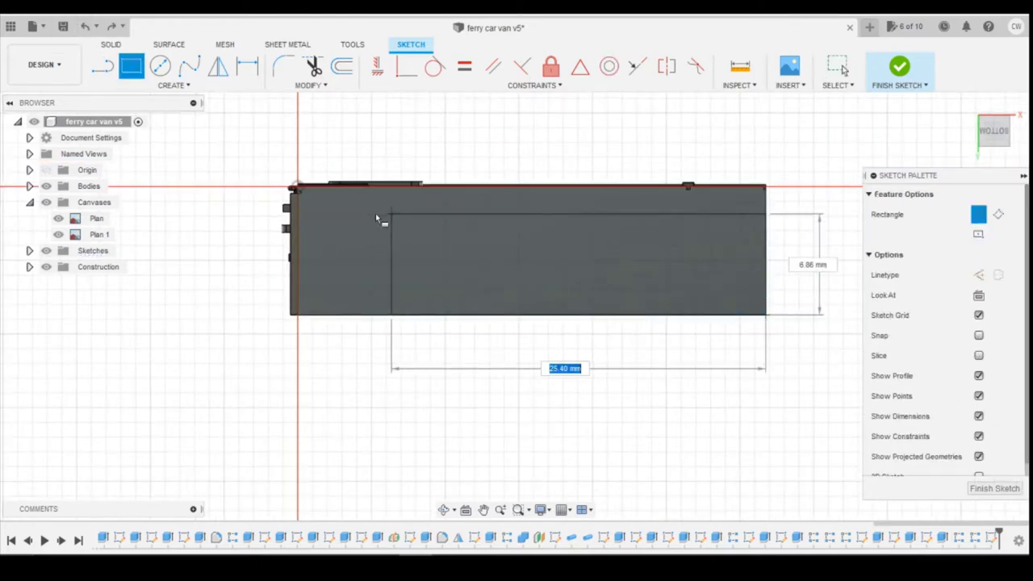
left_click(307, 202)
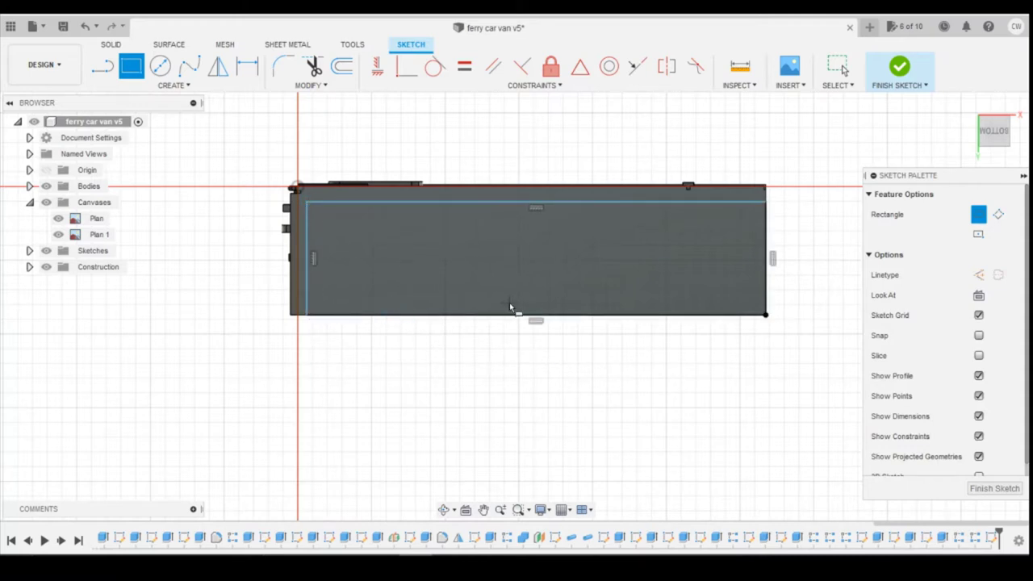
Dimension the rectangle's short side at the van's middle section to 8 mm.
key("d")
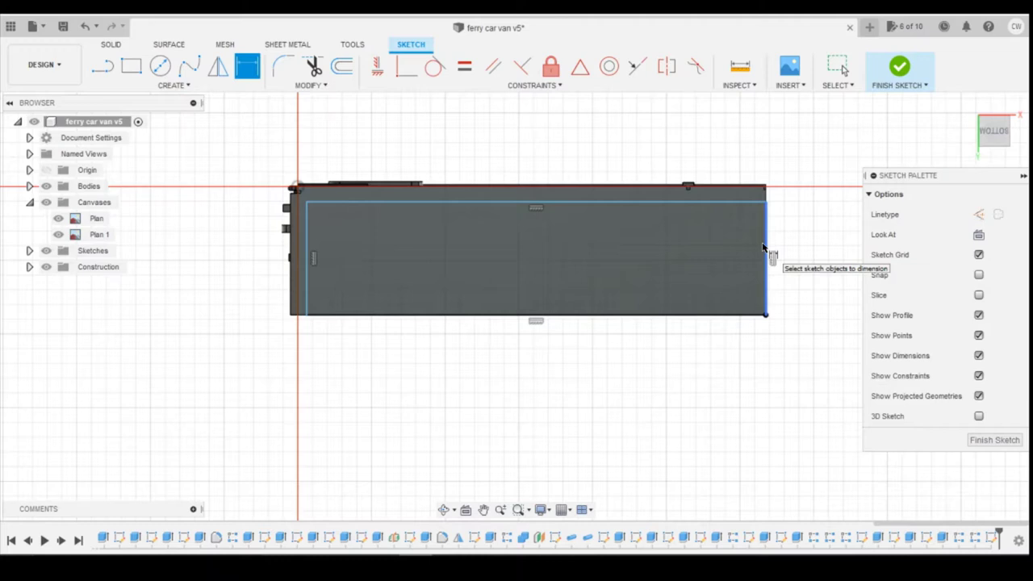
left_click(763, 247)
left_click(811, 237)
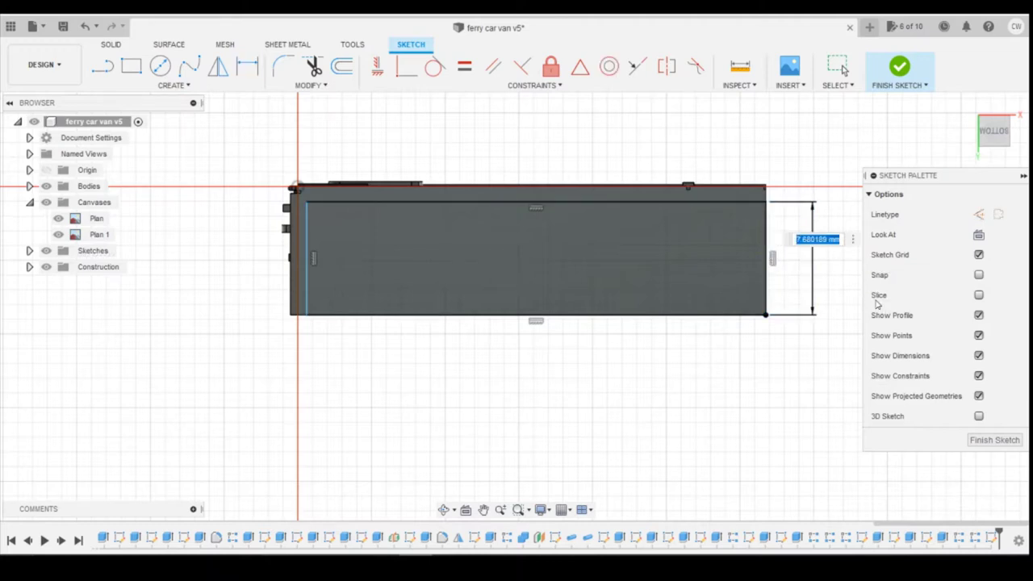
type("8")
key("Return")
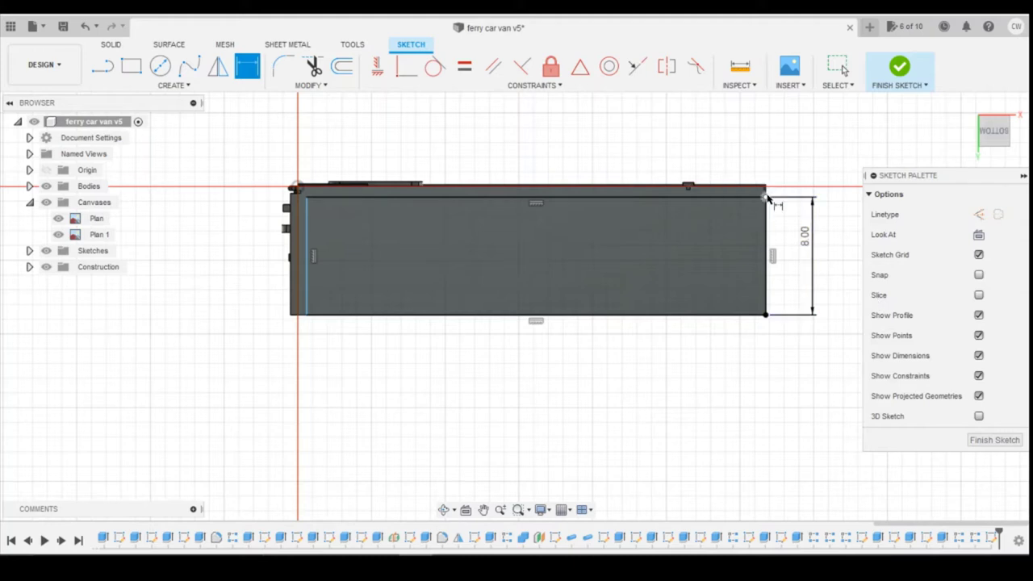
scroll(763, 214, "up", 4)
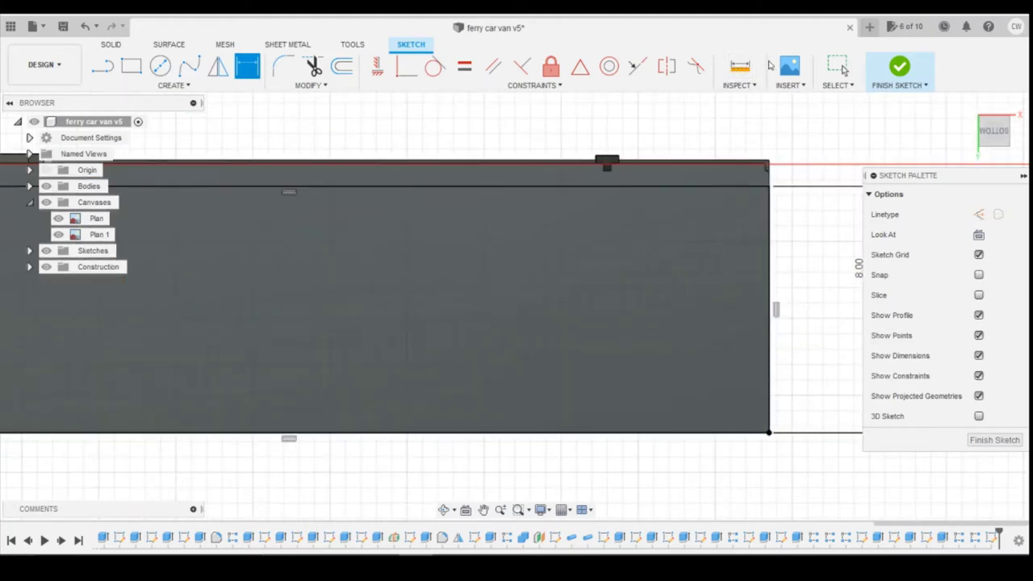
Measure the distance from the sketch line at the underside's outer side to the rectangle's long edge along the cut face.
left_click(740, 67)
left_click(730, 164)
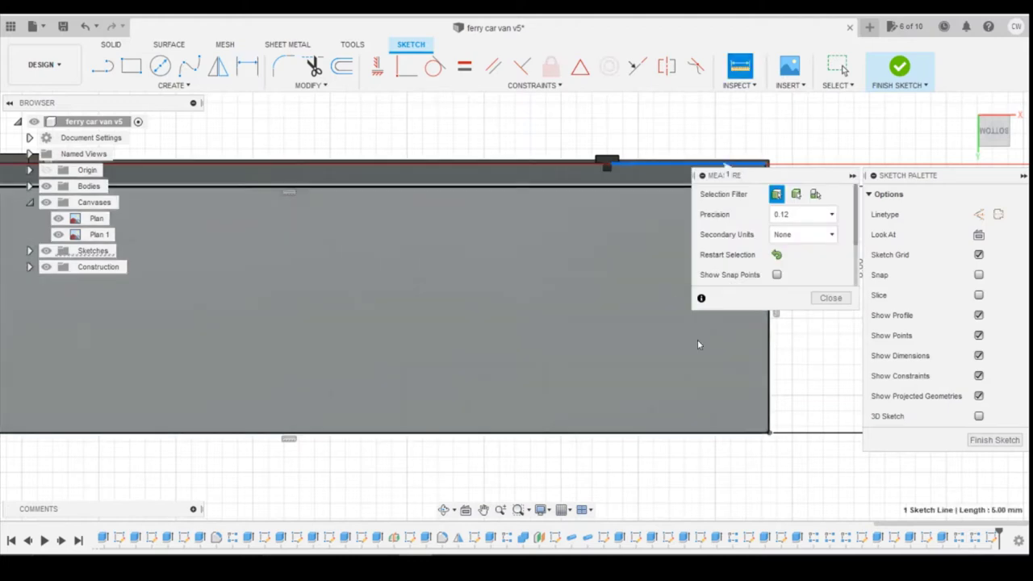
left_click(696, 437)
scroll(379, 328, "down", 2)
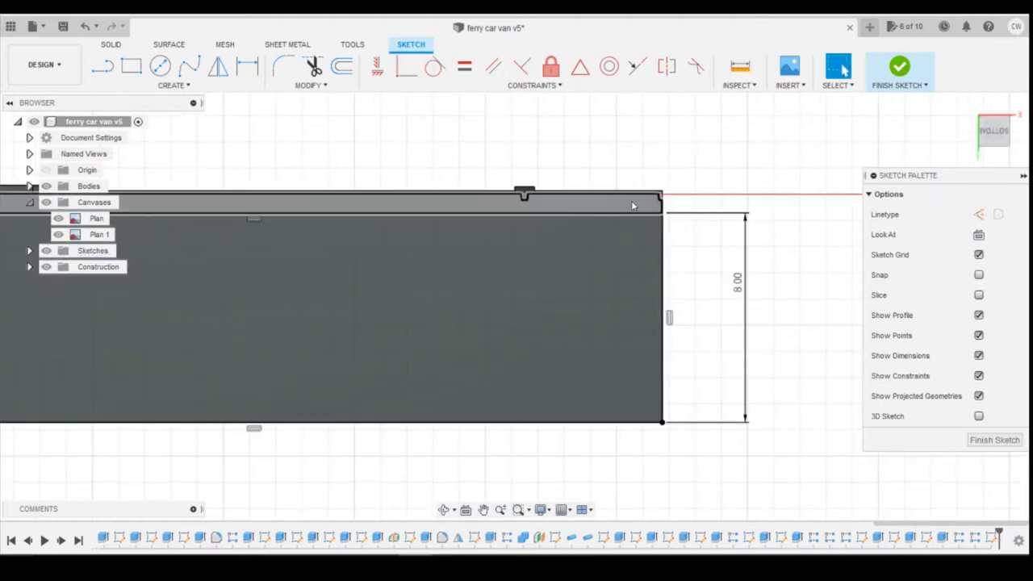
Dimension the rectangle's long edge on the underside to 32 mm.
scroll(685, 312, "down", 3)
scroll(390, 274, "up", 2)
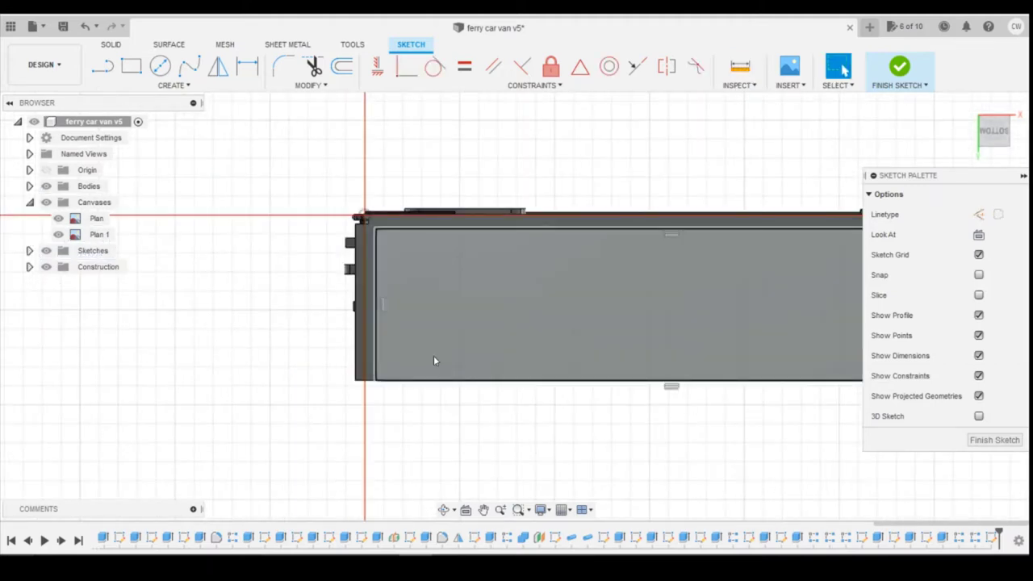
key("d")
left_click(524, 233)
left_click(512, 150)
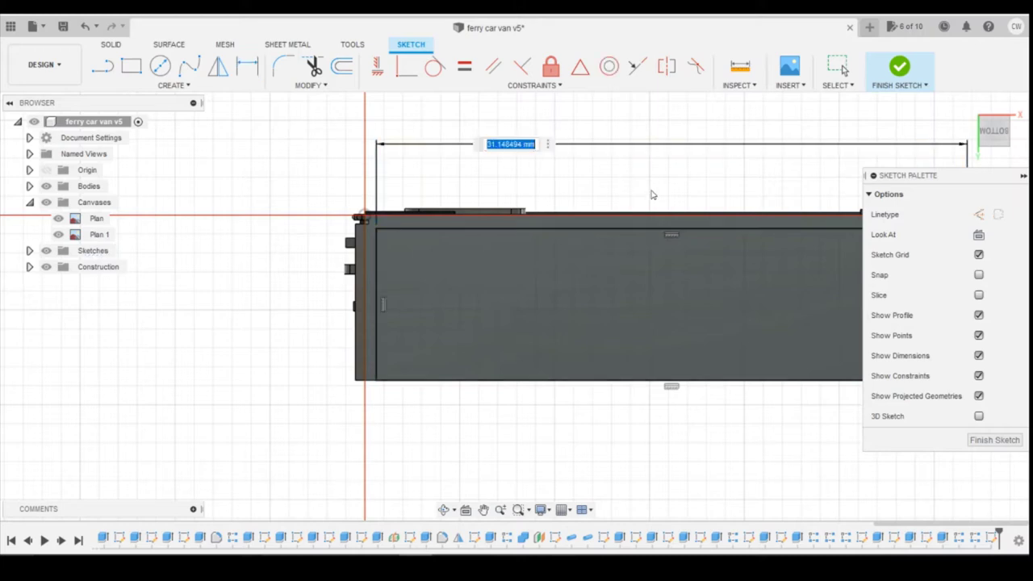
type("32")
key("Return")
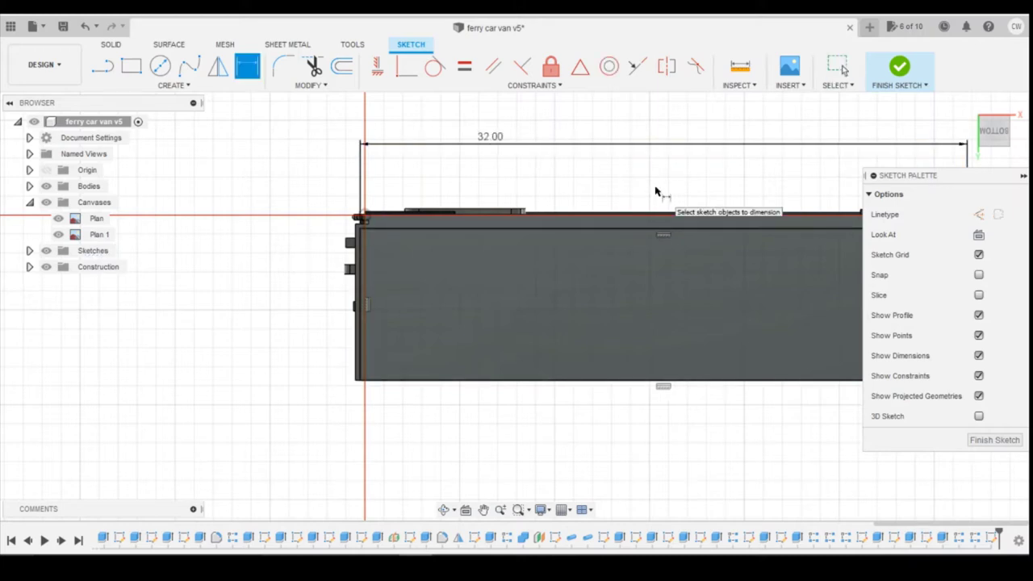
Reduce the rectangle's long dimension to 31.5 mm.
scroll(656, 192, "down", 1)
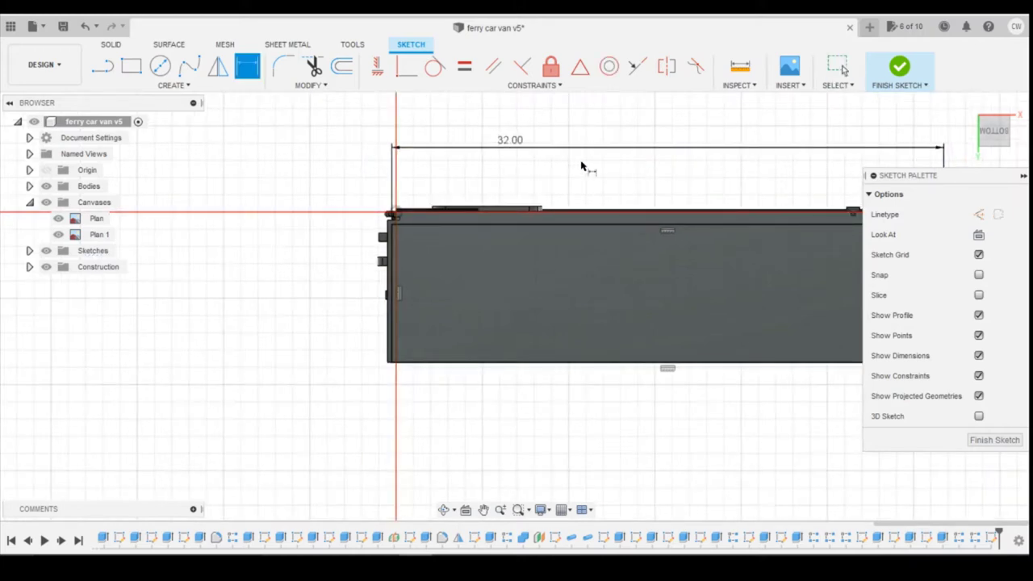
double_click(515, 148)
type("31")
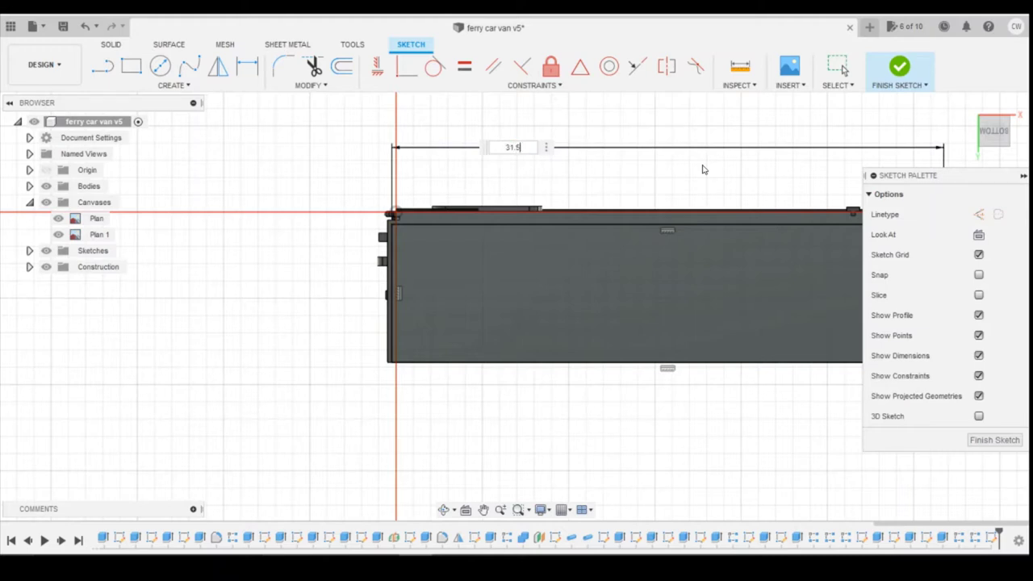
type(".5")
key("Return")
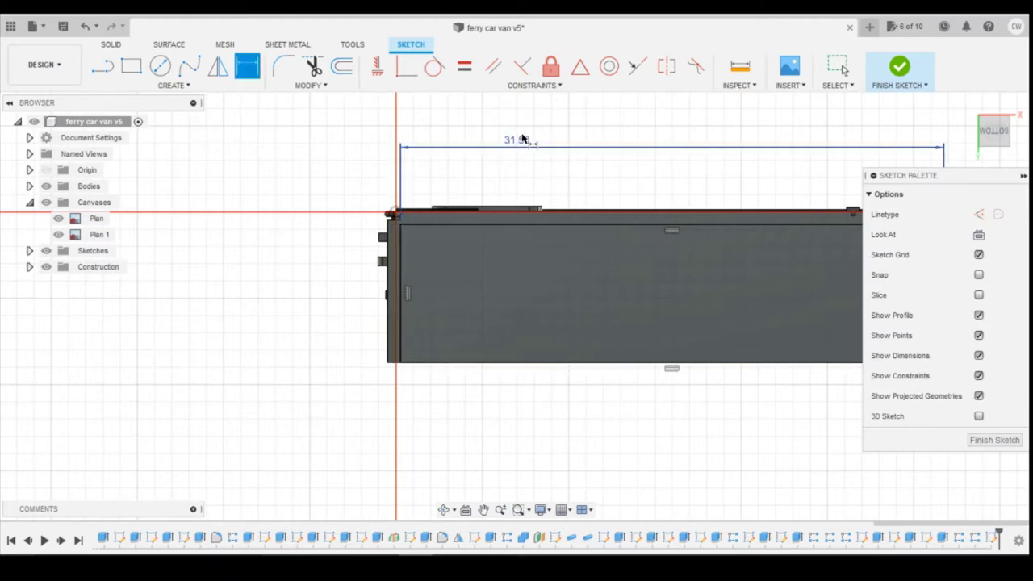
Set the rectangle's long dimension to 31.75 mm.
double_click(523, 140)
key("Return")
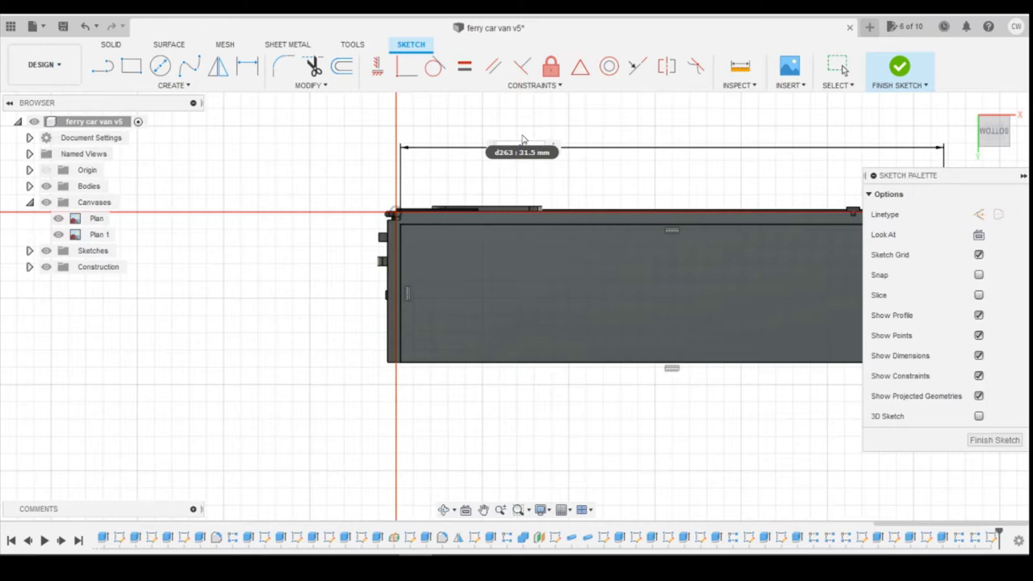
key("d")
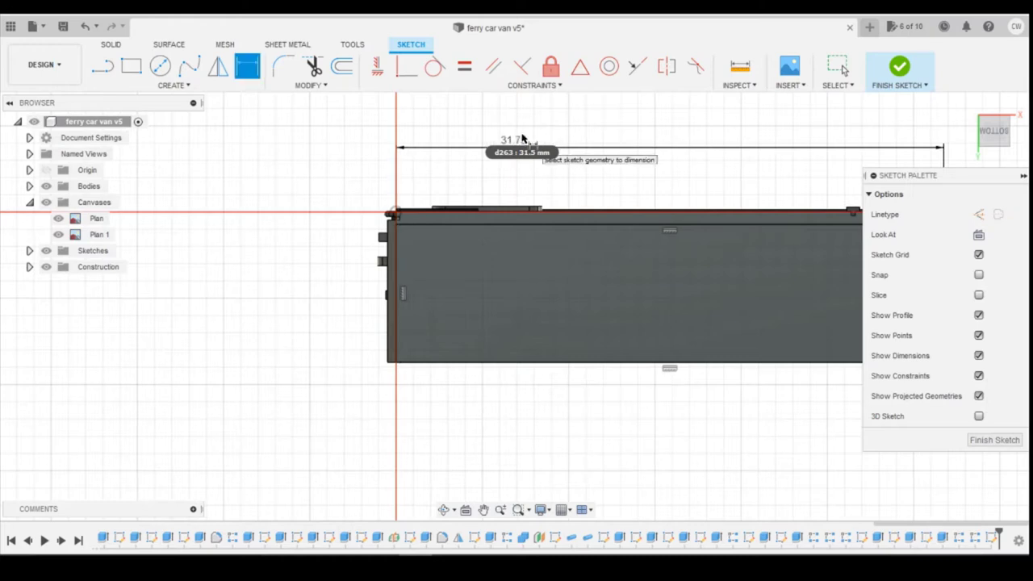
scroll(440, 250, "up", 3)
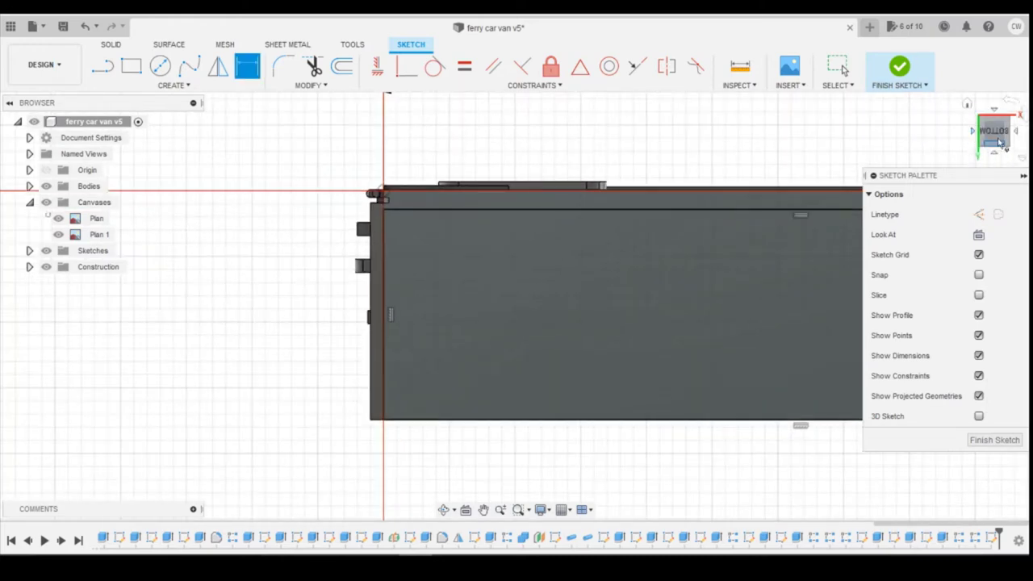
key("Escape")
Extrude the rectangle profile 1.75 mm downward from the underside as a new body, following the plan's underframe.
left_click(652, 275)
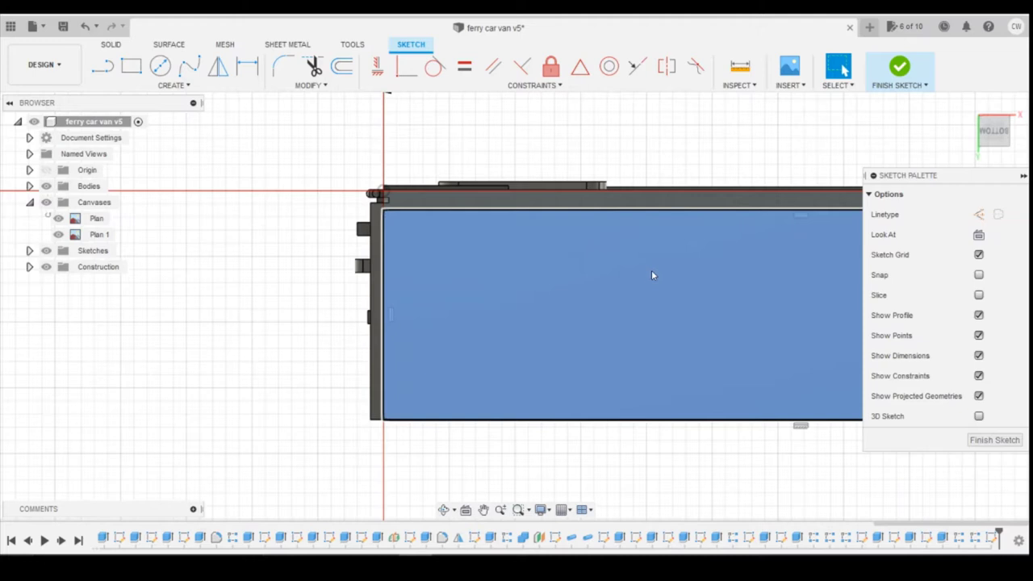
right_click(652, 275)
left_click(626, 330)
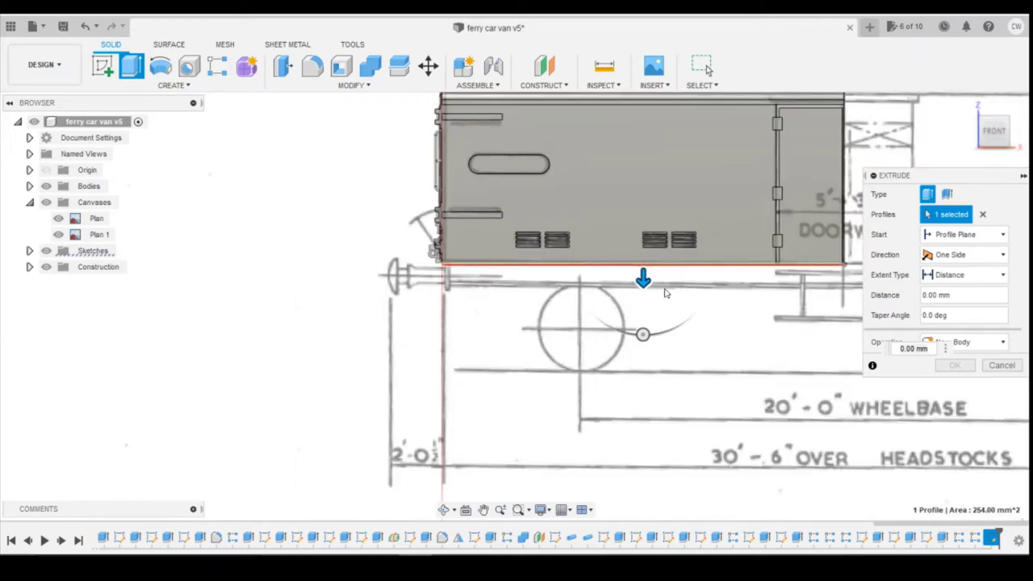
left_click_drag(643, 279, 644, 304)
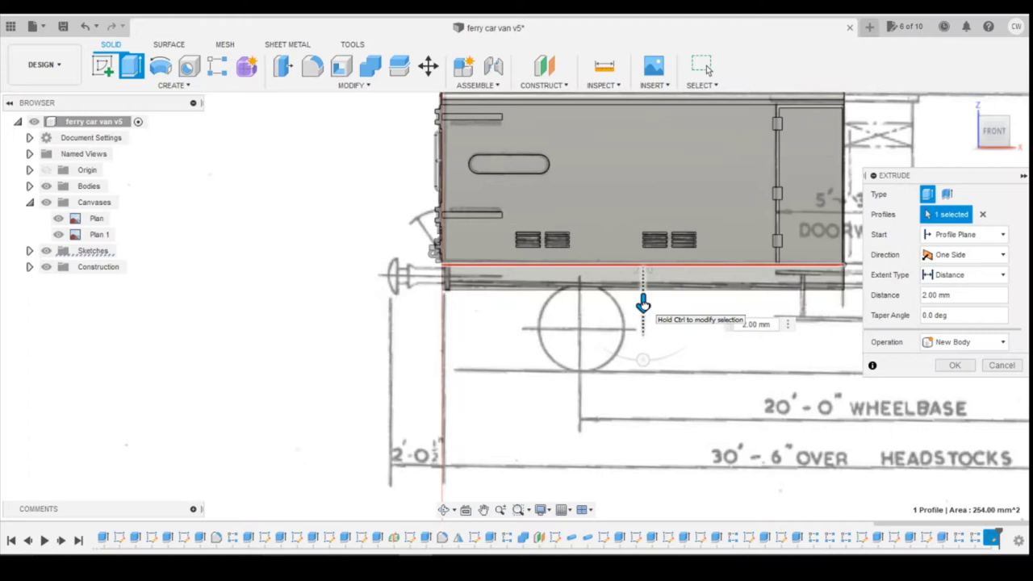
left_click(758, 324)
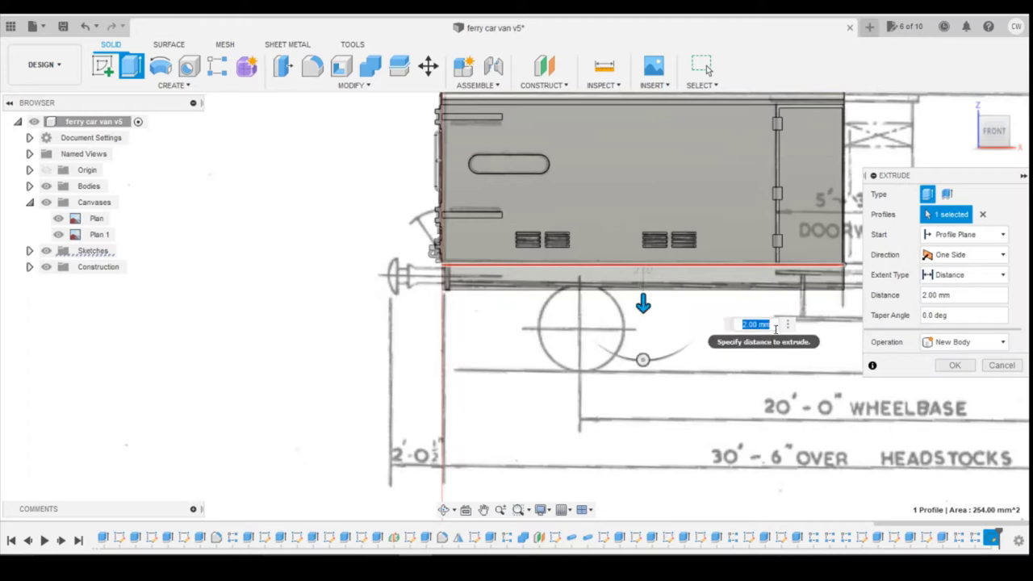
type("1.75")
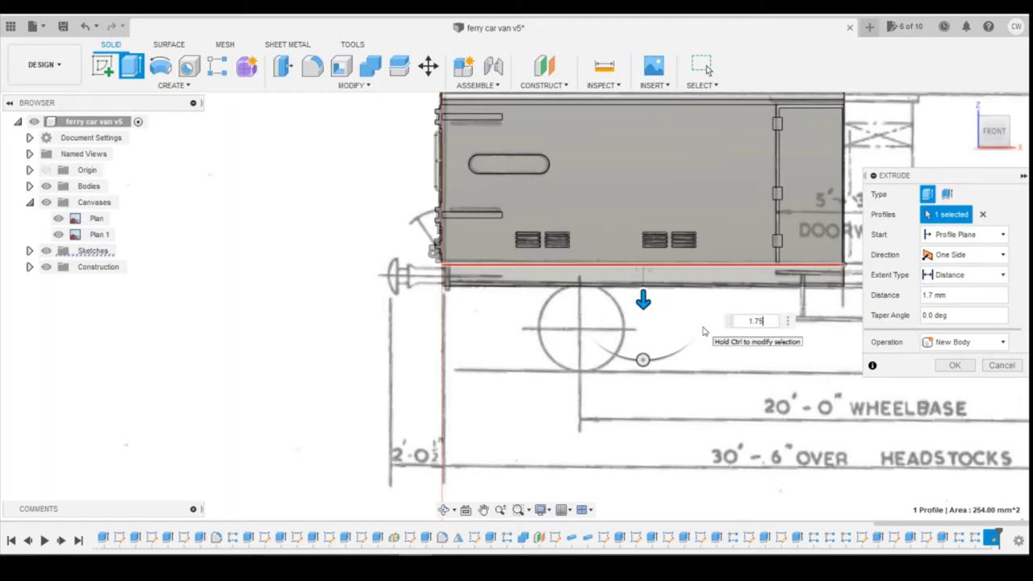
key("Return")
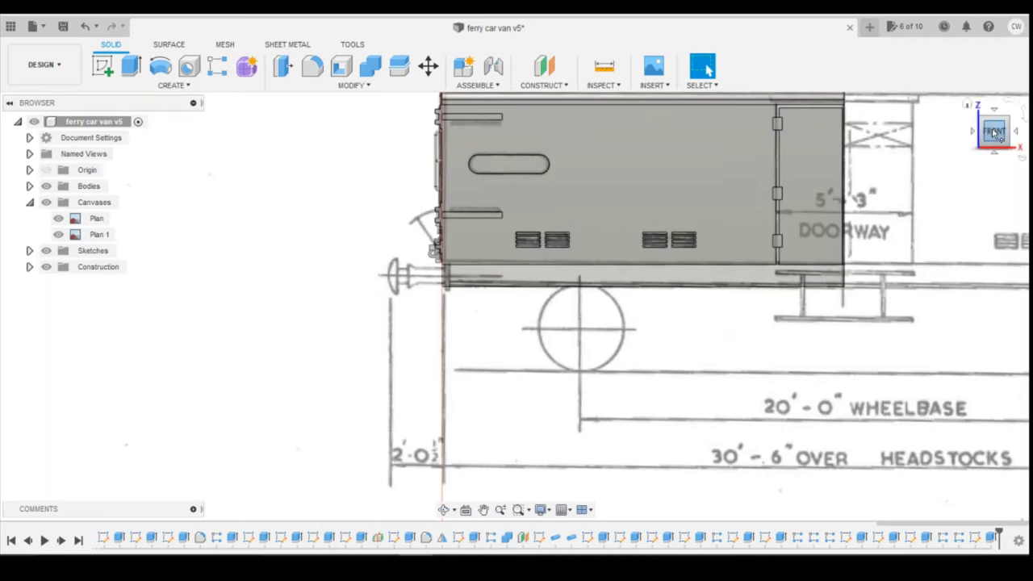
Compare the extruded block's end with the plan, and check the van photograph in Photos before returning to the model.
left_click_drag(992, 132, 1009, 131)
mouse_move(283, 373)
middle_mouse_down("shift")
mouse_move(211, 373)
mouse_move(224, 371)
middle_mouse_up("shift")
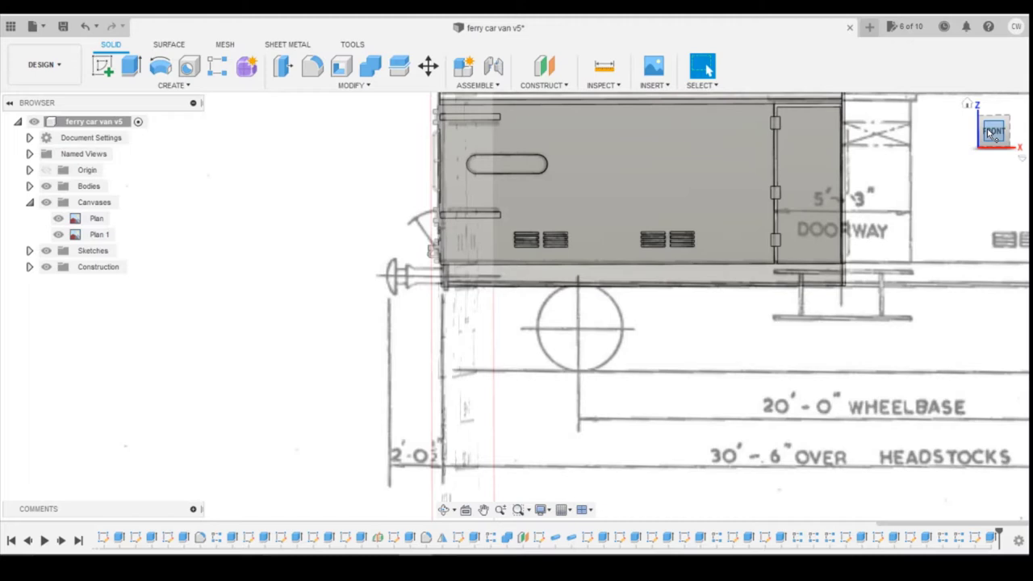
scroll(474, 291, "up", 2)
scroll(475, 291, "up", 4)
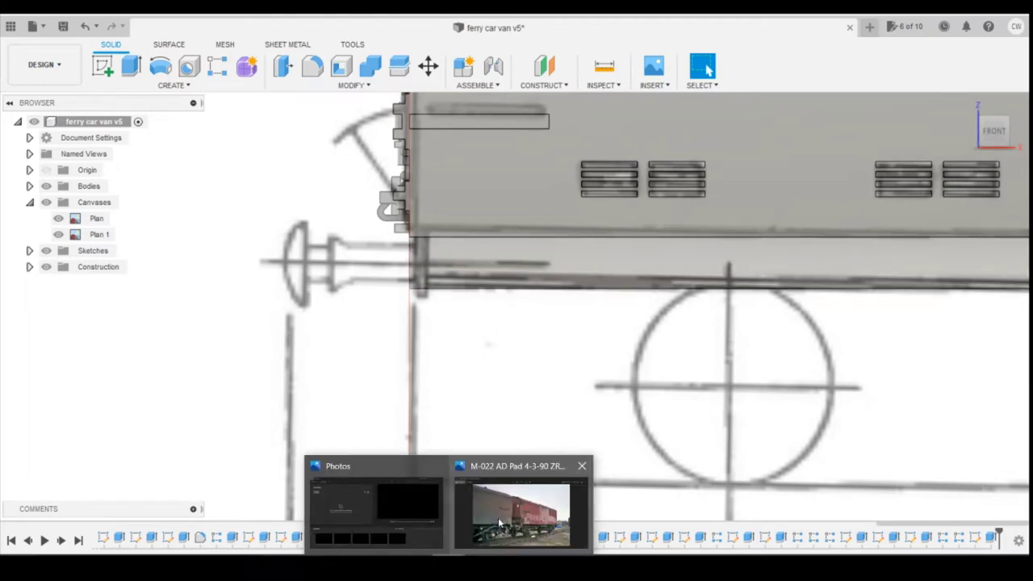
left_click(498, 517)
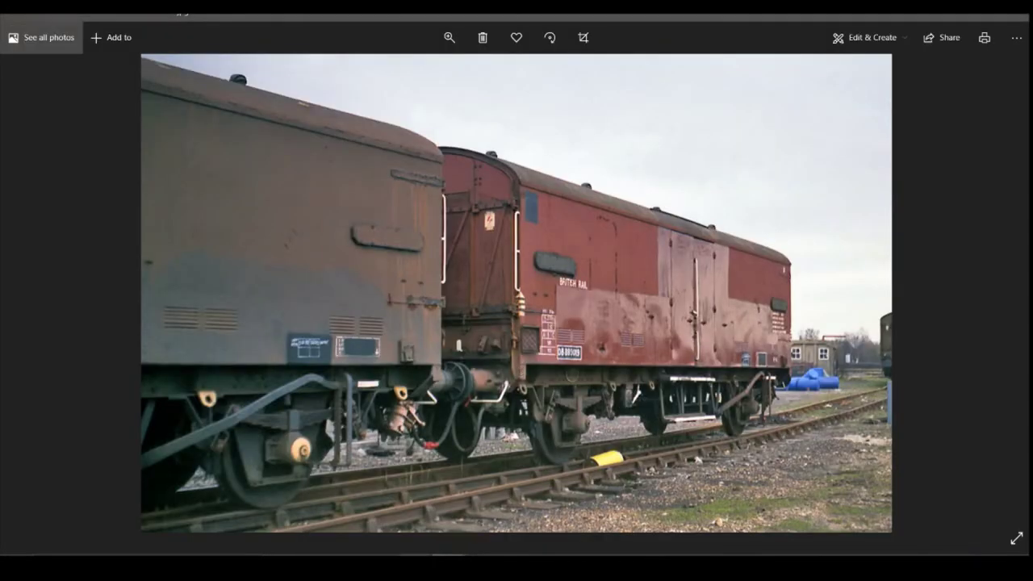
key("alt+Tab")
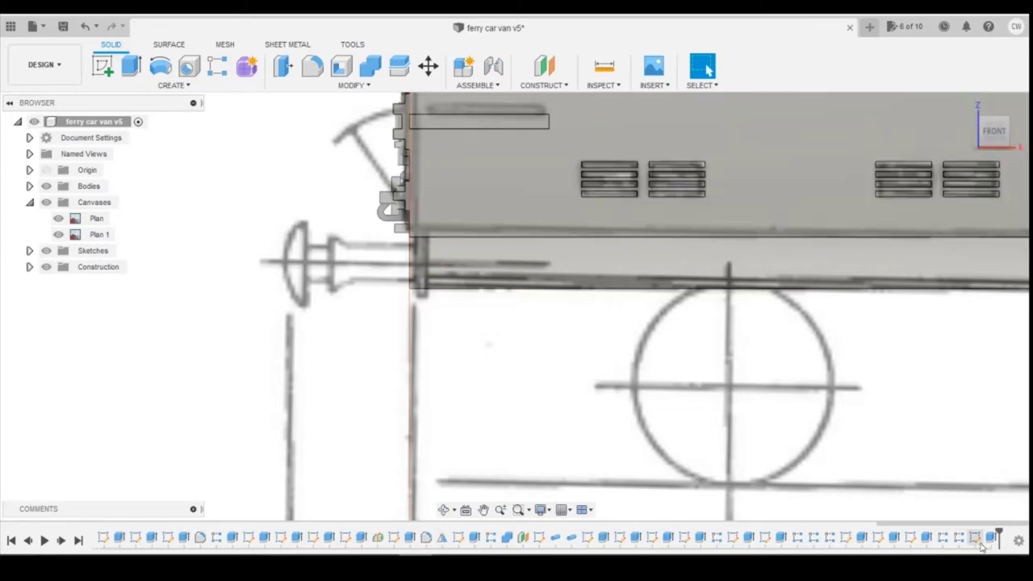
Edit the underside rectangle sketch, set its long dimension to 31.4 mm and finish the sketch.
left_click(977, 537)
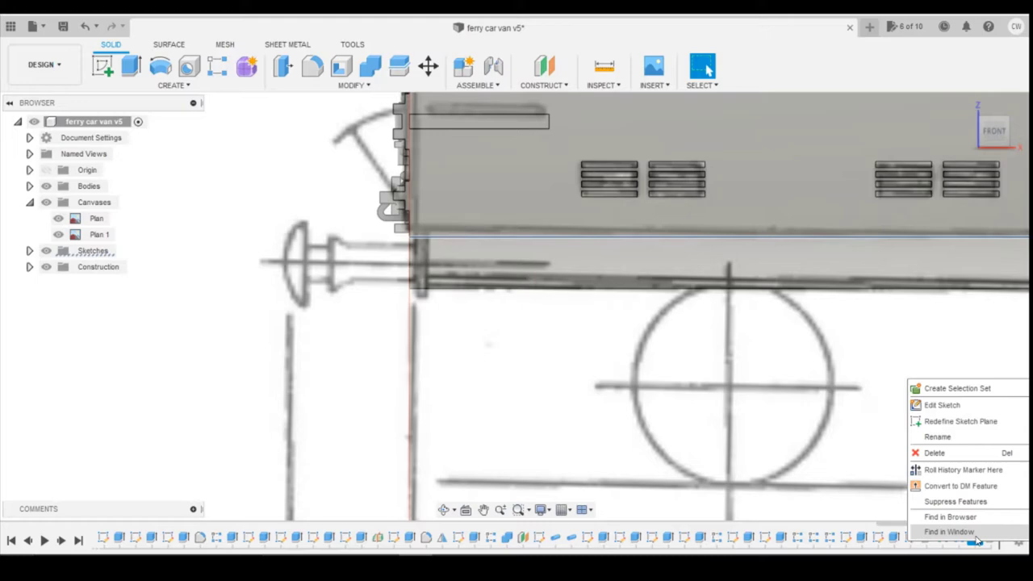
right_click(977, 538)
left_click(956, 407)
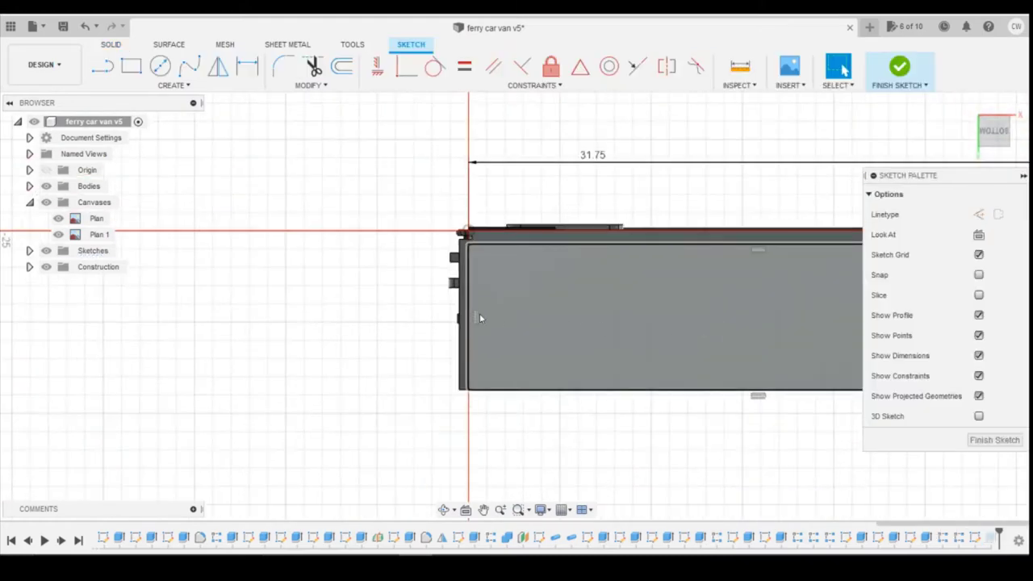
double_click(536, 183)
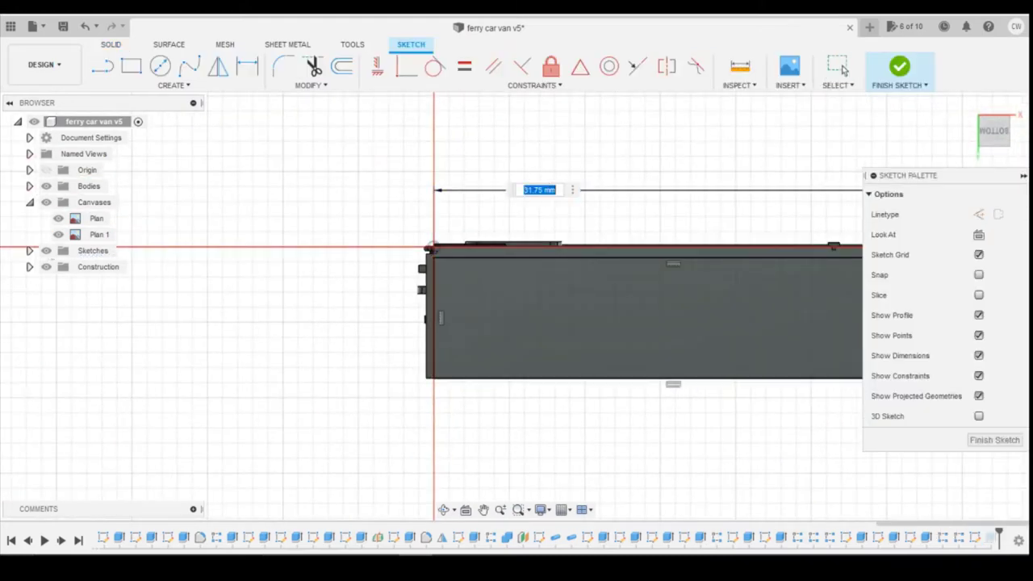
type("31.")
left_click(844, 71)
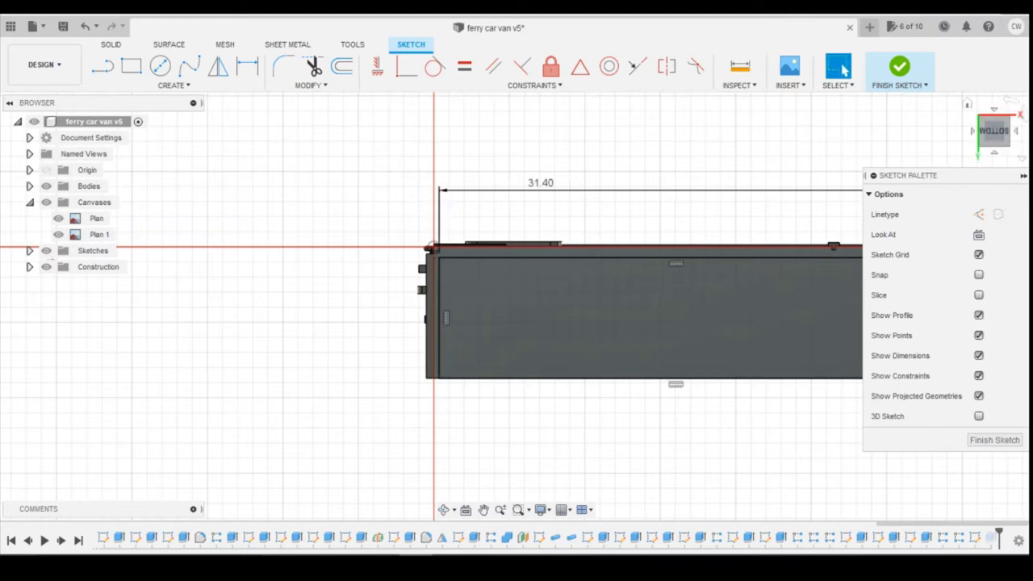
left_click(899, 68)
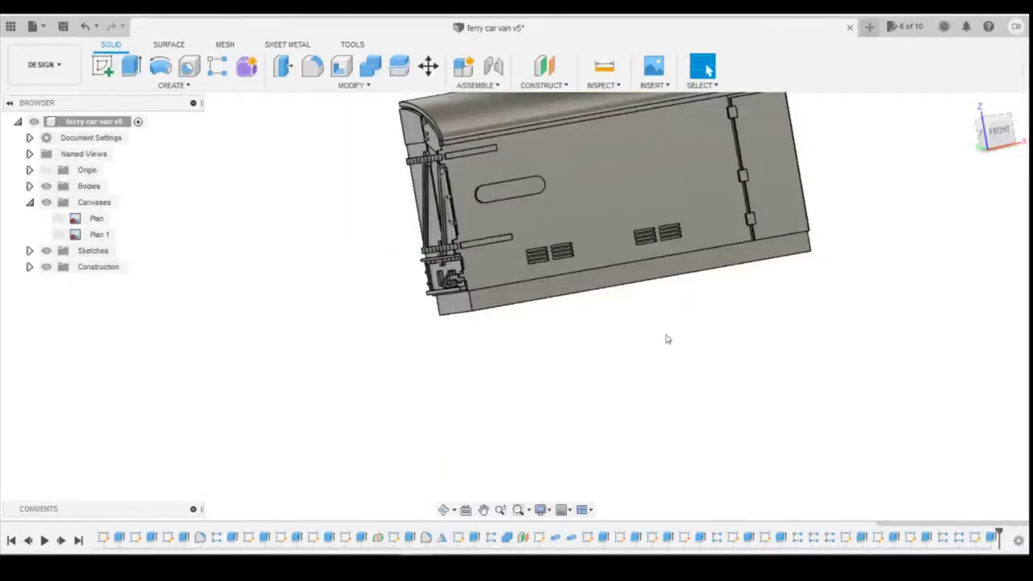
Switch to Photos to examine the underframe and headstock of the orange-and-grey van, and return to the model.
mouse_move(448, 569)
left_click(489, 524)
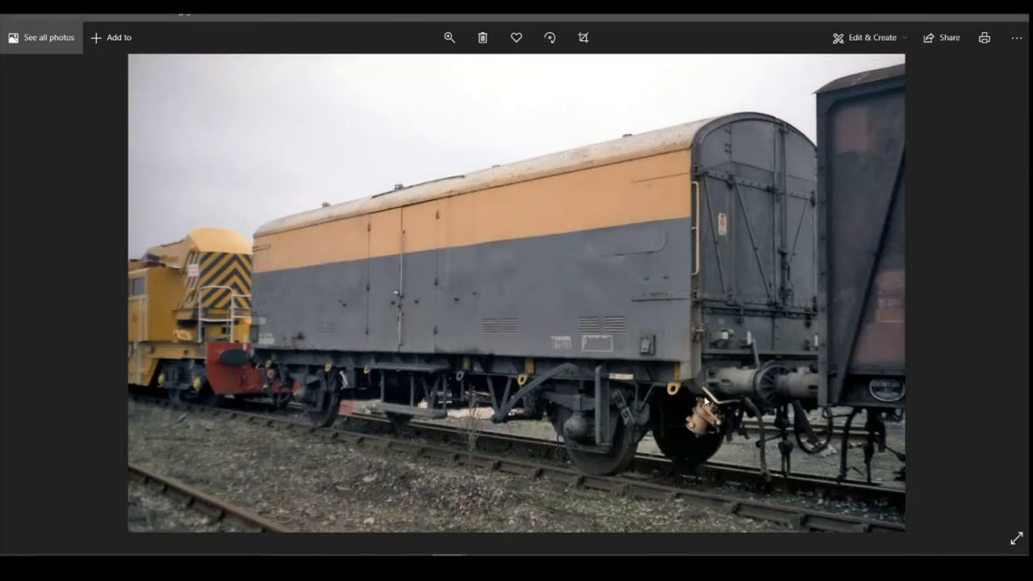
key("alt+Tab")
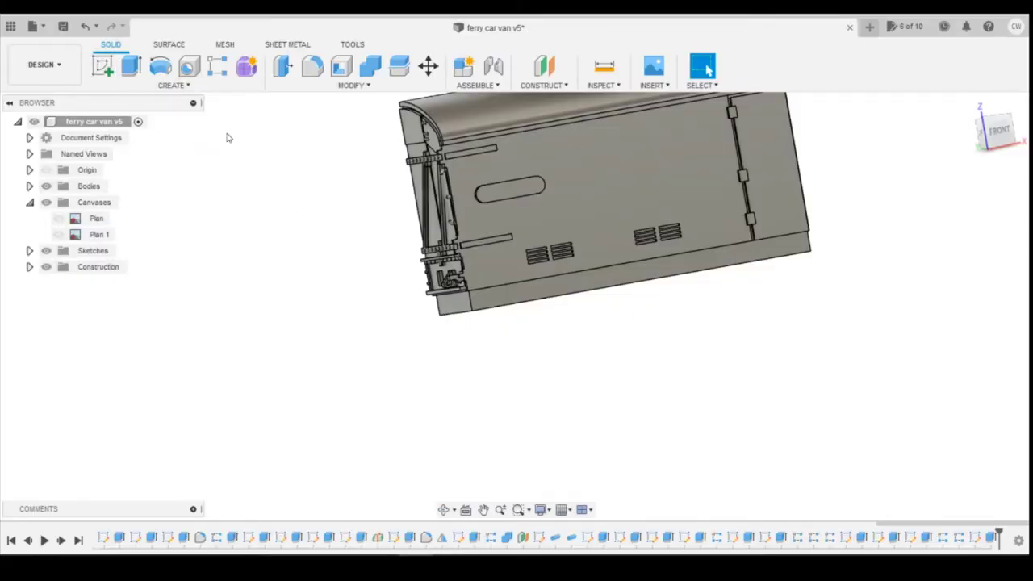
Start a sketch on the end face of the extruded underframe block and check the van photograph again in Photos.
left_click(102, 65)
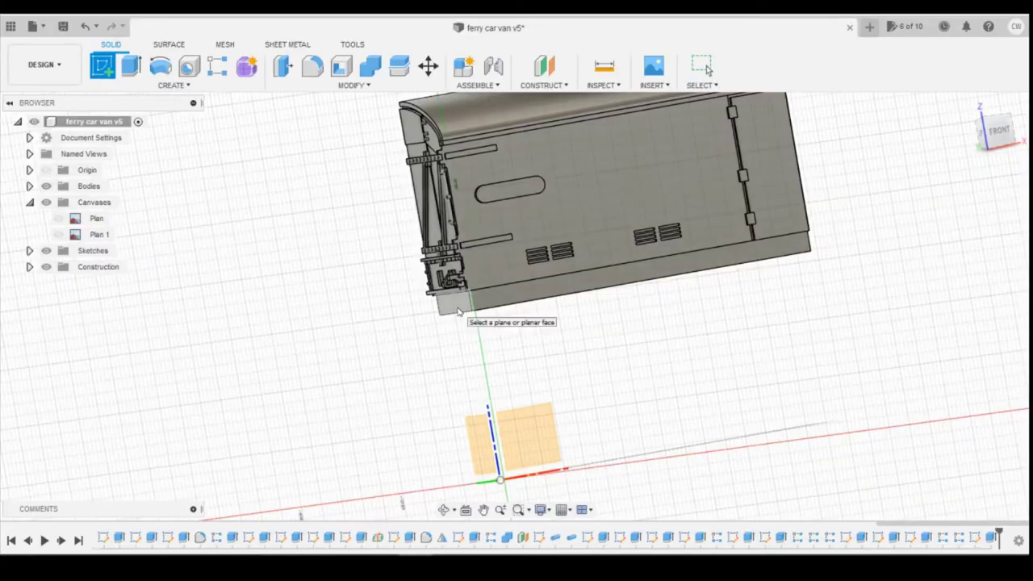
left_click(454, 310)
scroll(565, 333, "up", 4)
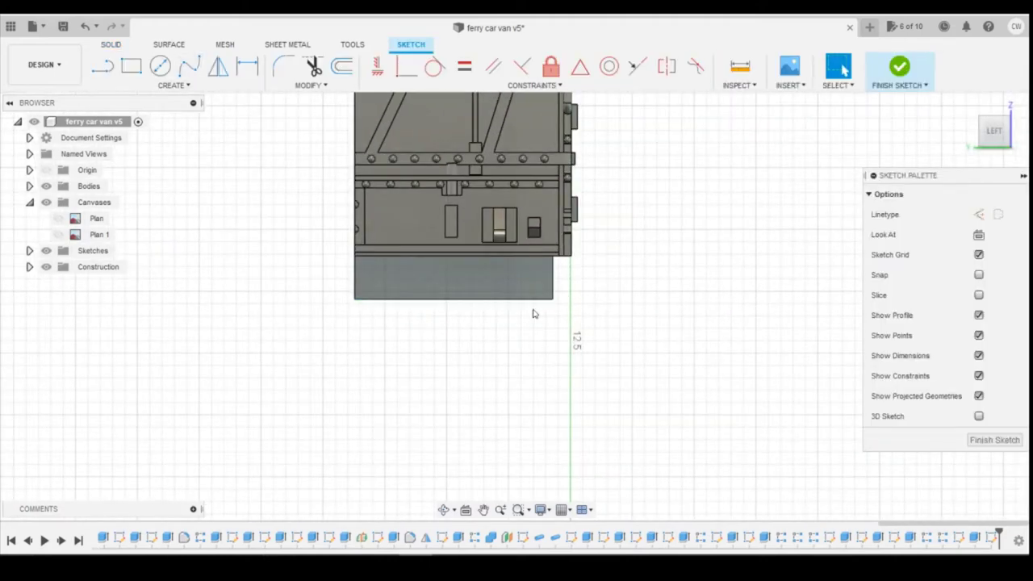
left_click(524, 505)
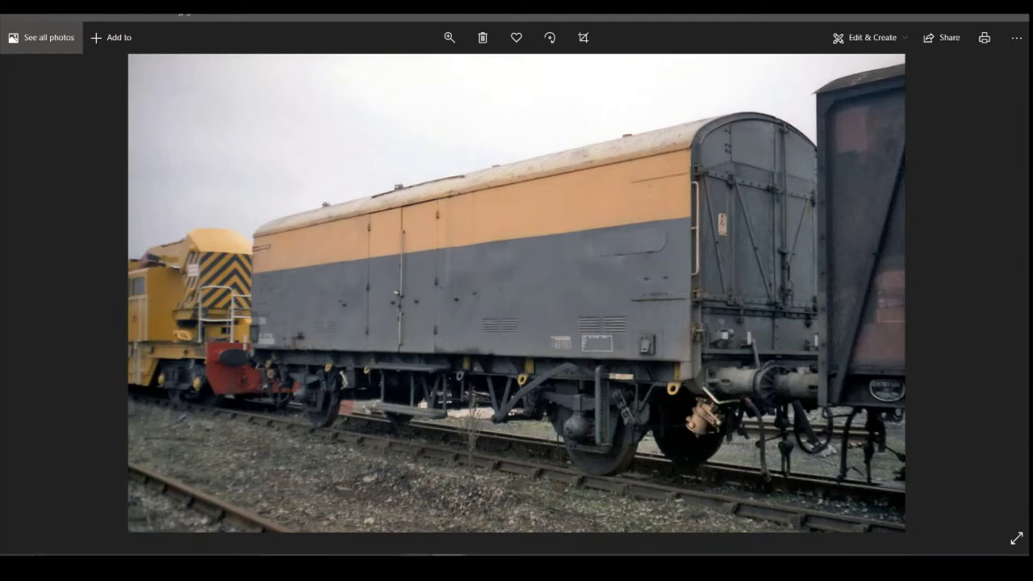
key("alt+Tab")
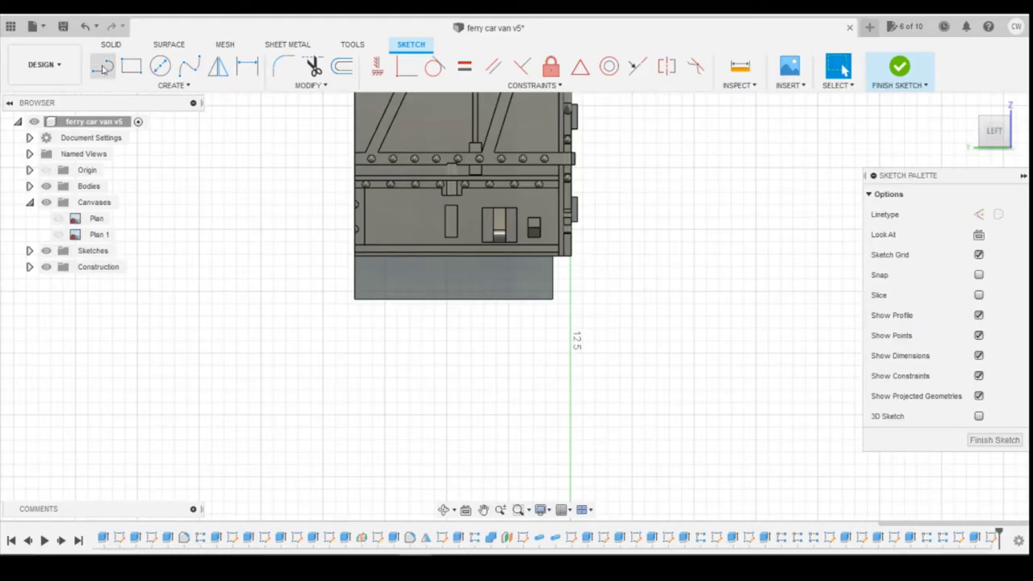
Draw a 0.5 mm horizontal line outward from the underframe block's upper outer corner on the end-face sketch.
key("l")
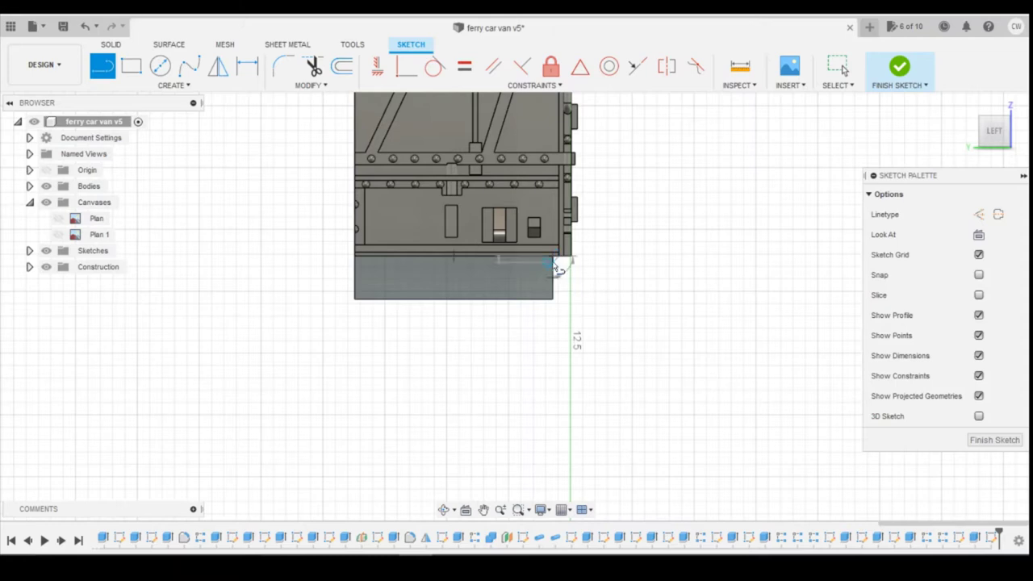
left_click(556, 261)
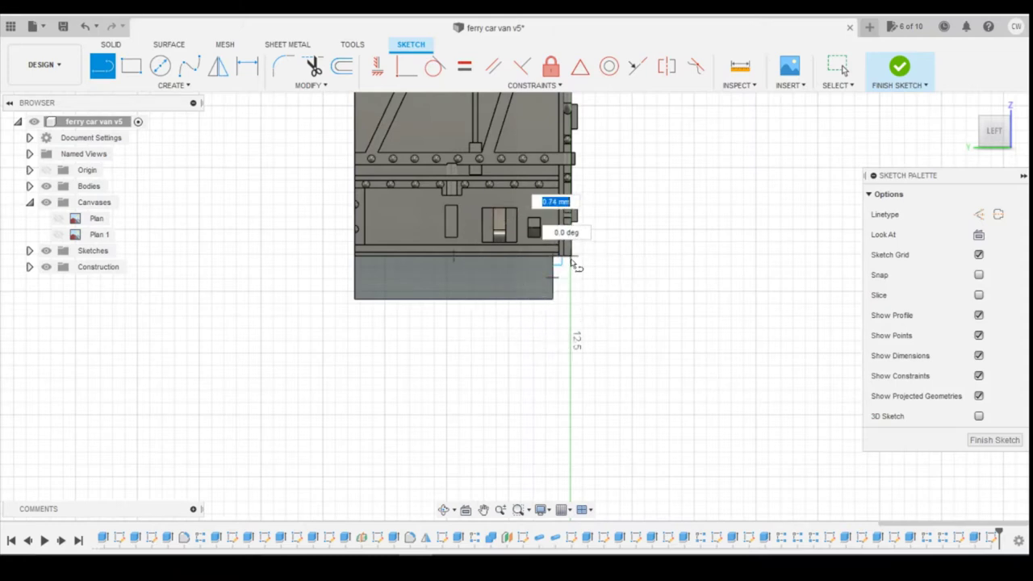
scroll(571, 263, "up", 5)
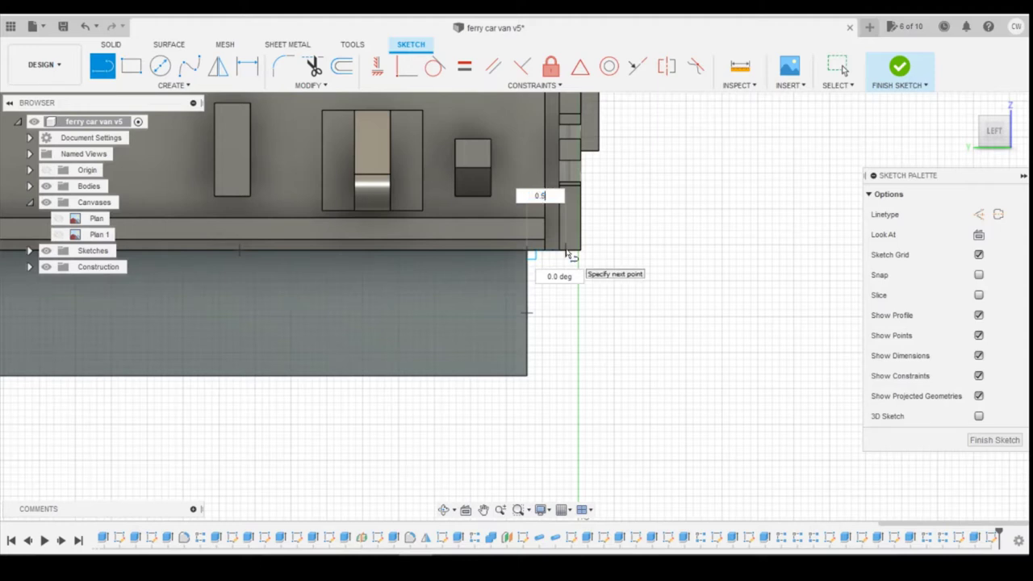
type("0.5")
key("Return")
key("Escape")
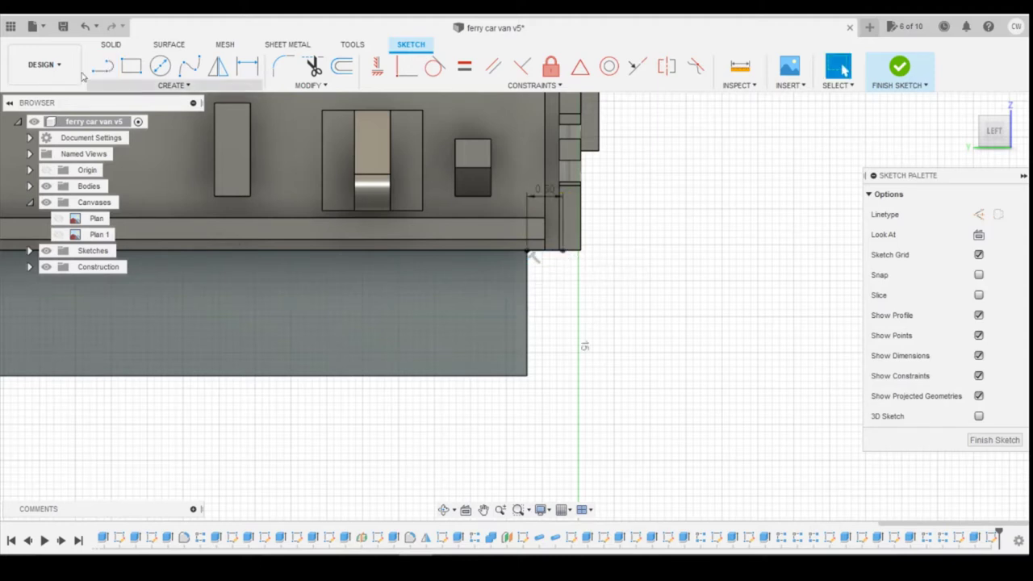
Draw a vertical line down to the block's lower edge level, then a diagonal running inward to just below the block's lower outer corner.
left_click(103, 67)
left_click(563, 252)
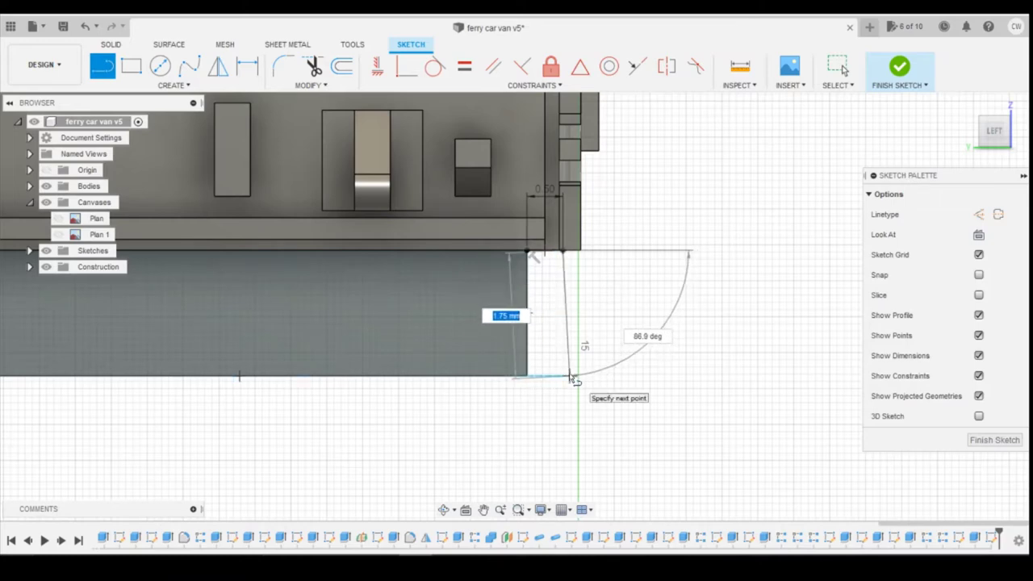
left_click(563, 376)
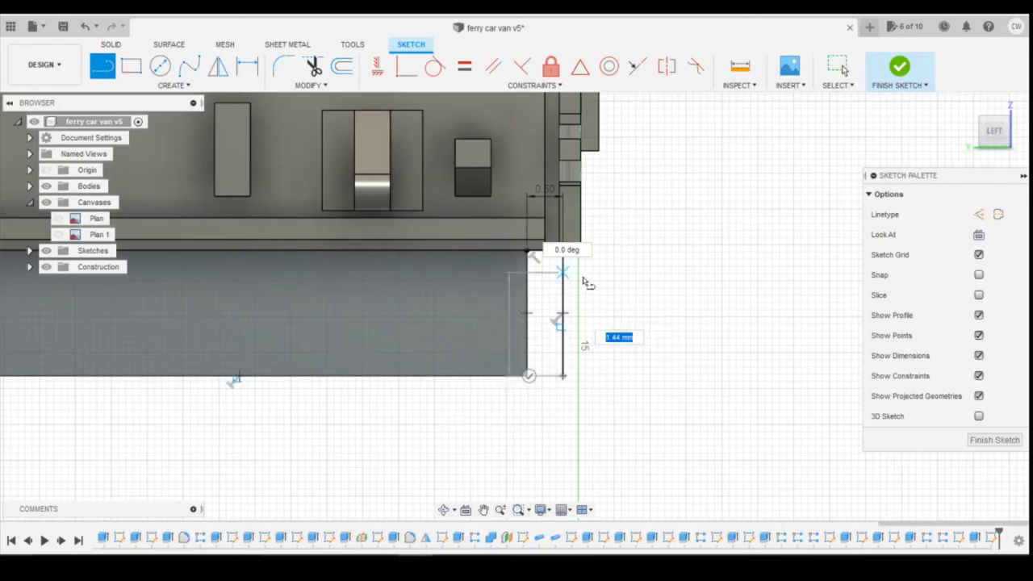
scroll(529, 254, "down", 3)
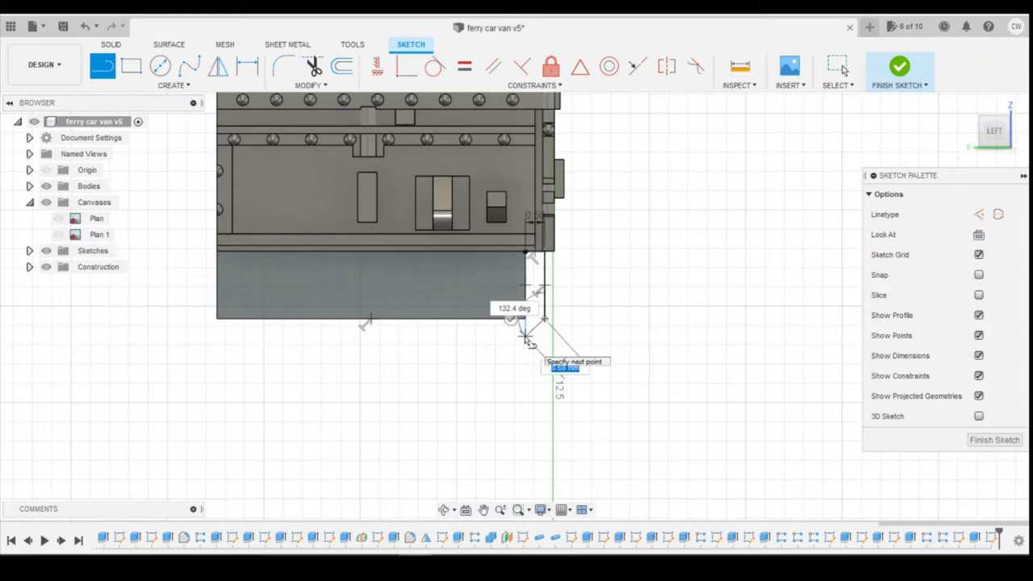
left_click(526, 334)
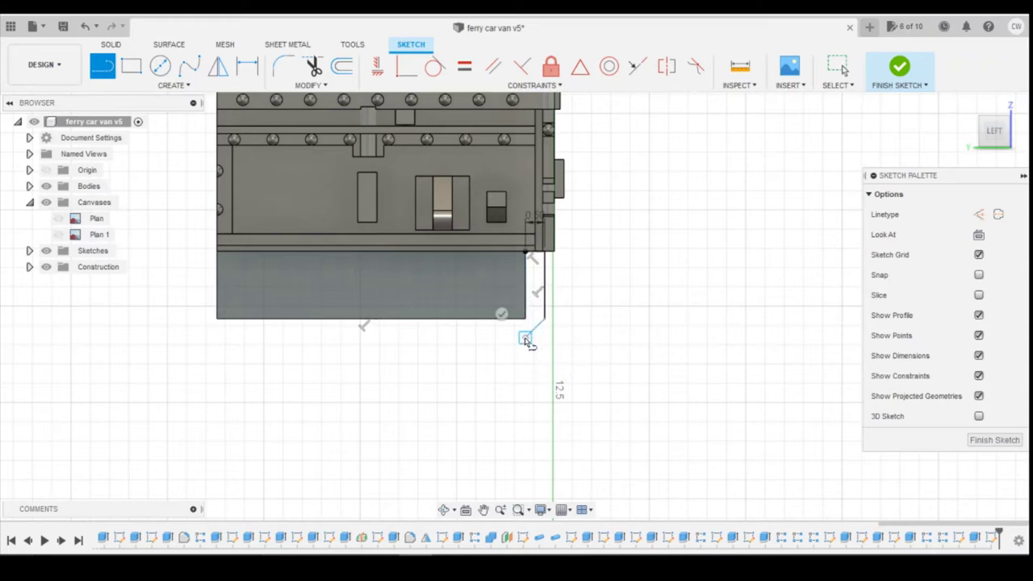
key("Escape")
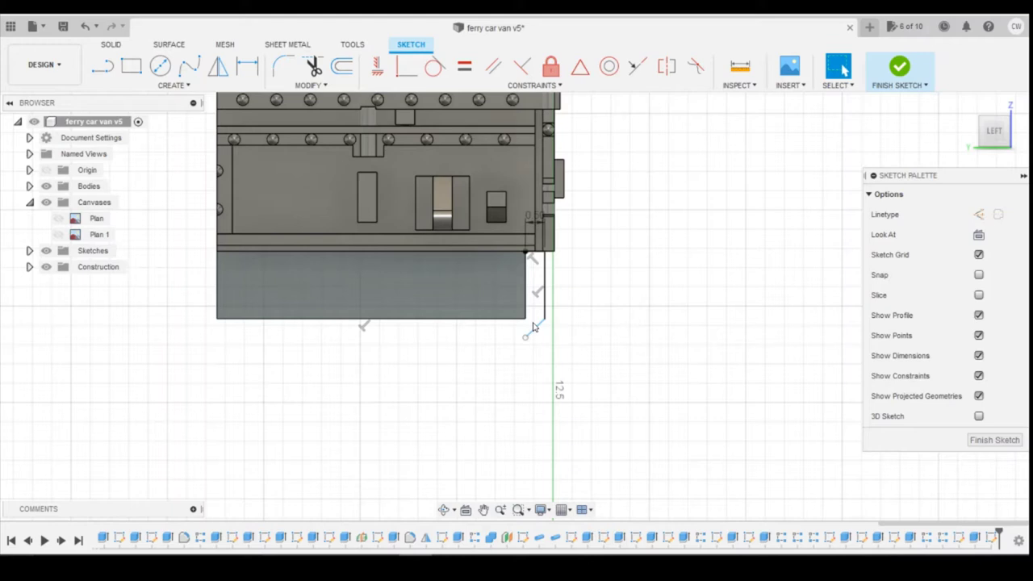
Dimension the drop from the block's lower outer corner to the diagonal's free end, try 0.5 mm and undo that value.
key("d")
left_click(525, 319)
left_click(525, 338)
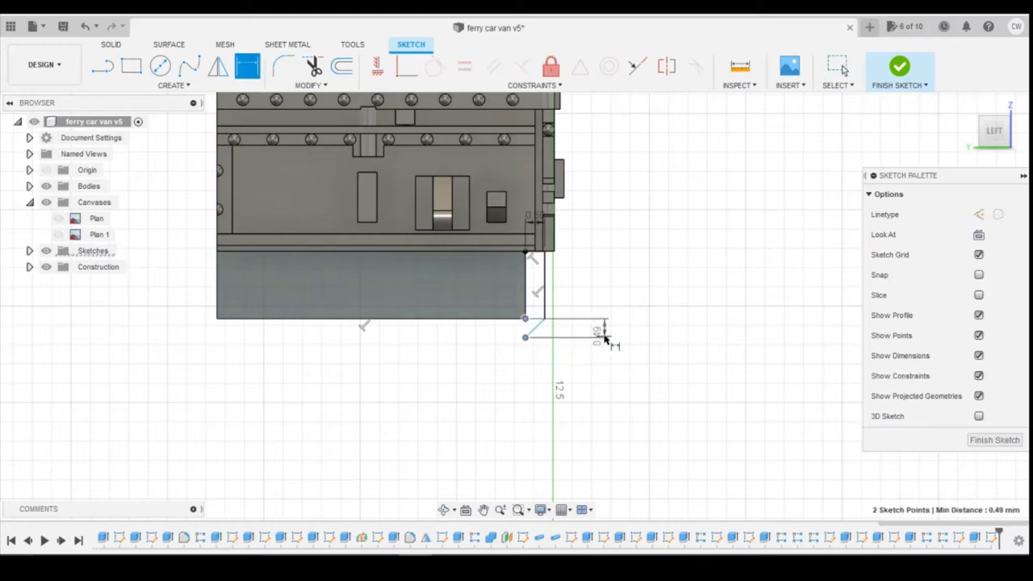
left_click(605, 339)
type("0.5")
key("Return")
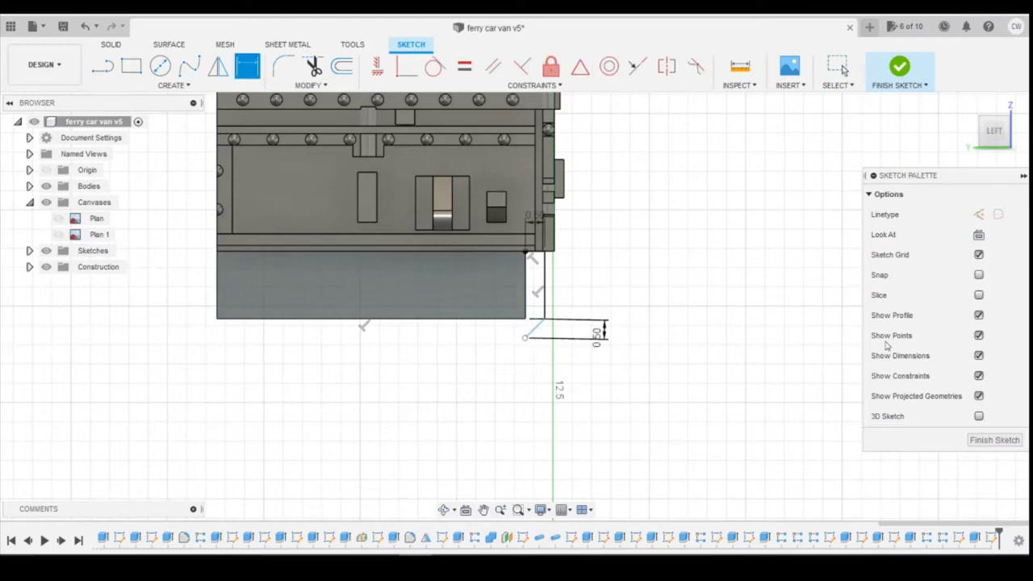
scroll(573, 339, "up", 3)
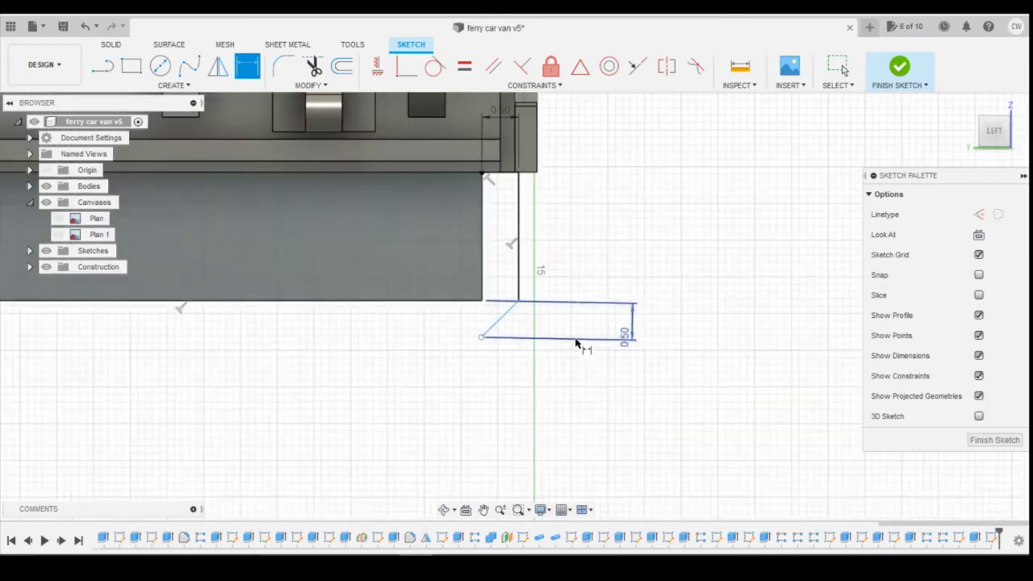
left_click(87, 26)
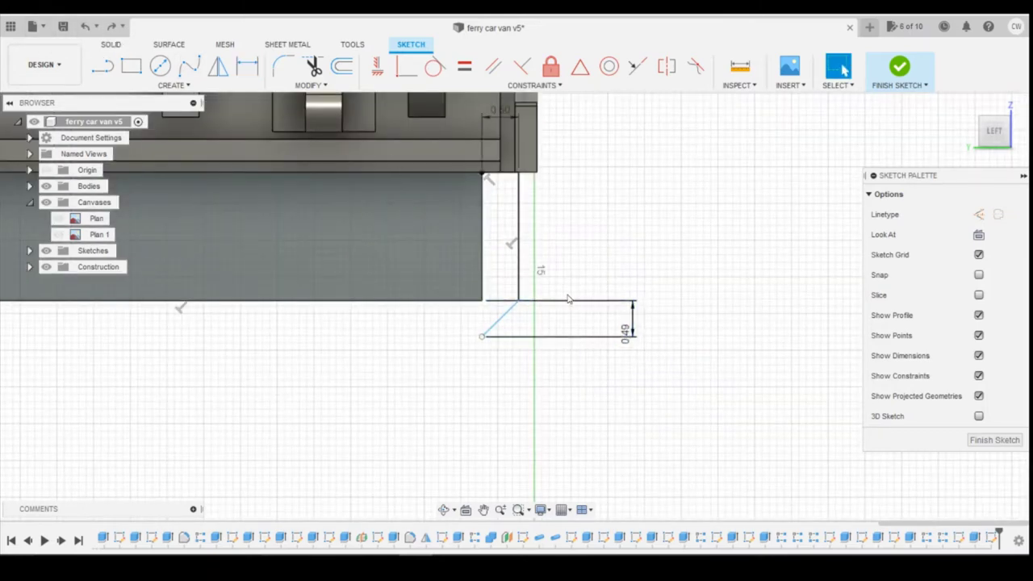
Constrain the diagonal's free end vertically in line with the block's lower outer corner and set its drop dimension to 0.5 mm.
left_click(377, 71)
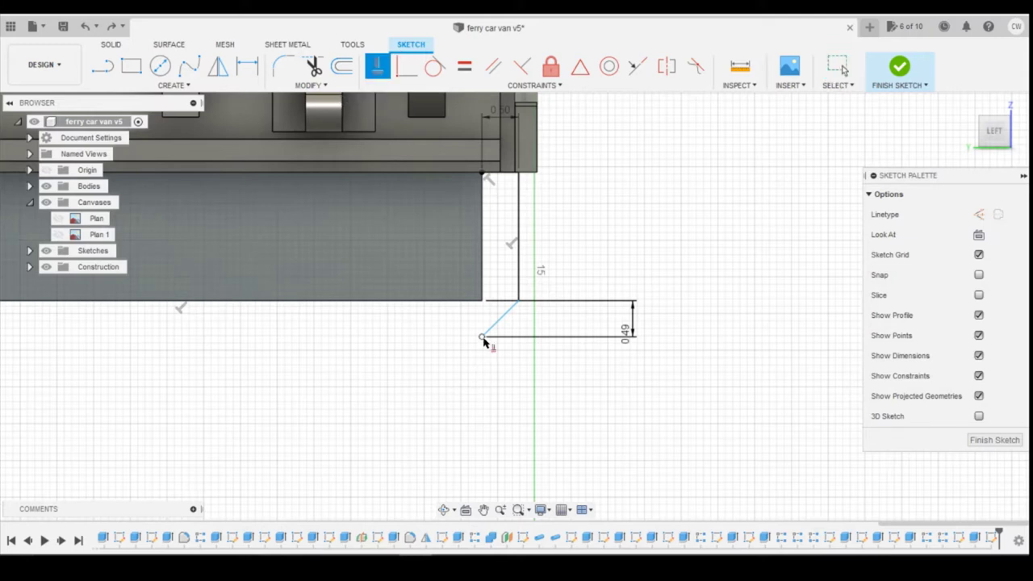
left_click(483, 337)
left_click(484, 300)
key("Escape")
double_click(627, 333)
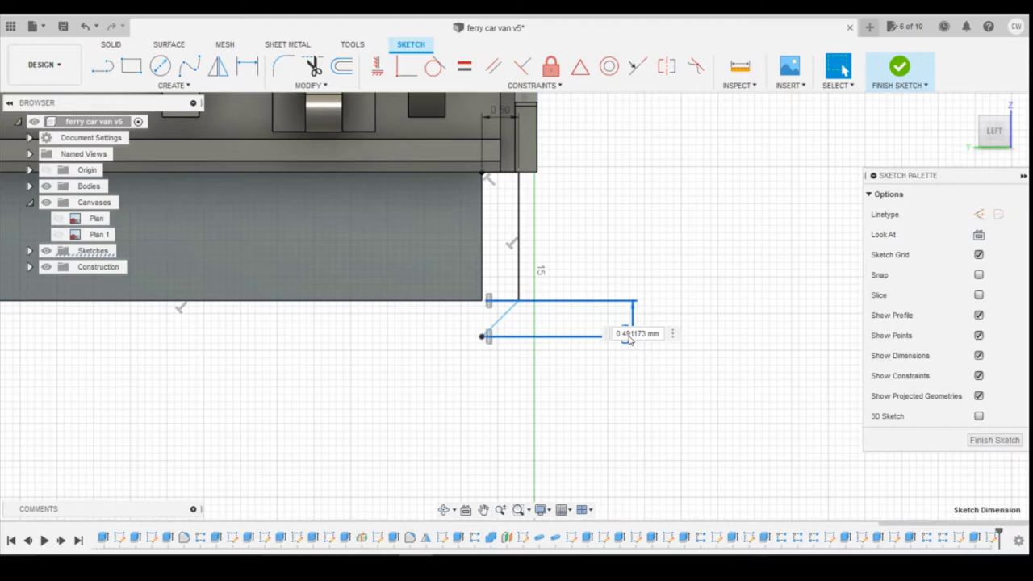
key("Return")
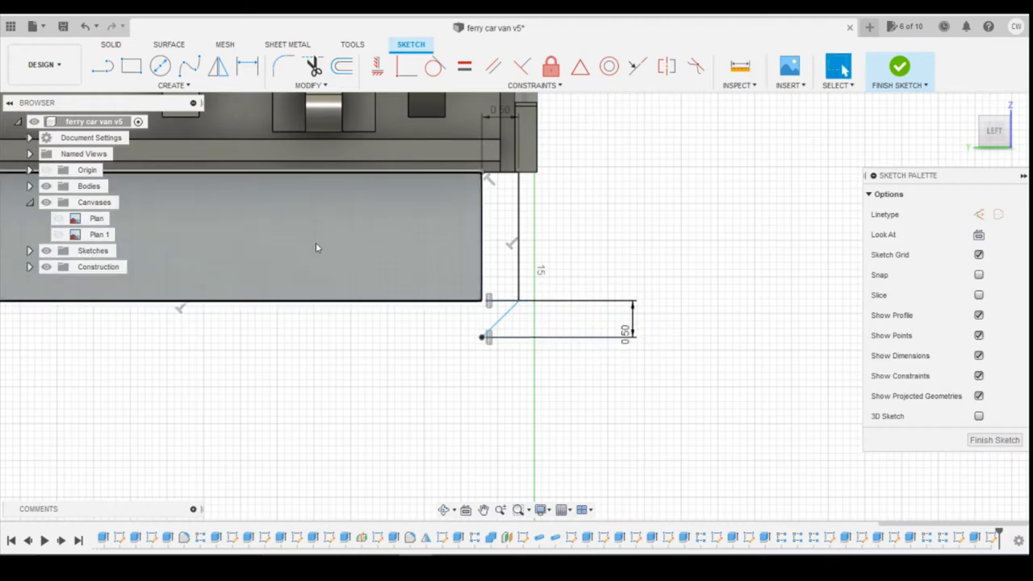
Constrain the diagonal's upper end horizontally level with the block's lower outer corner.
scroll(506, 220, "down", 2)
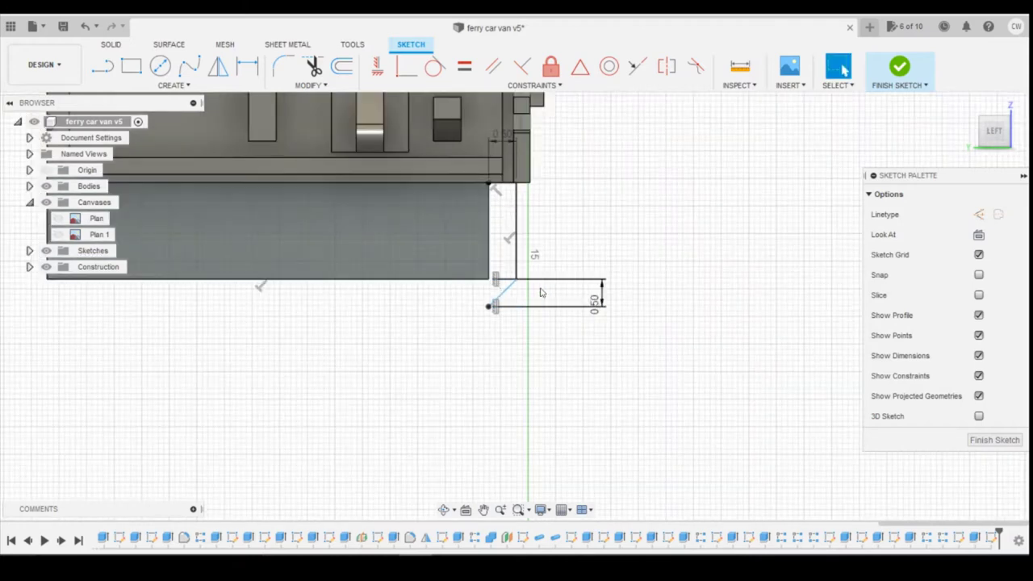
left_click(377, 66)
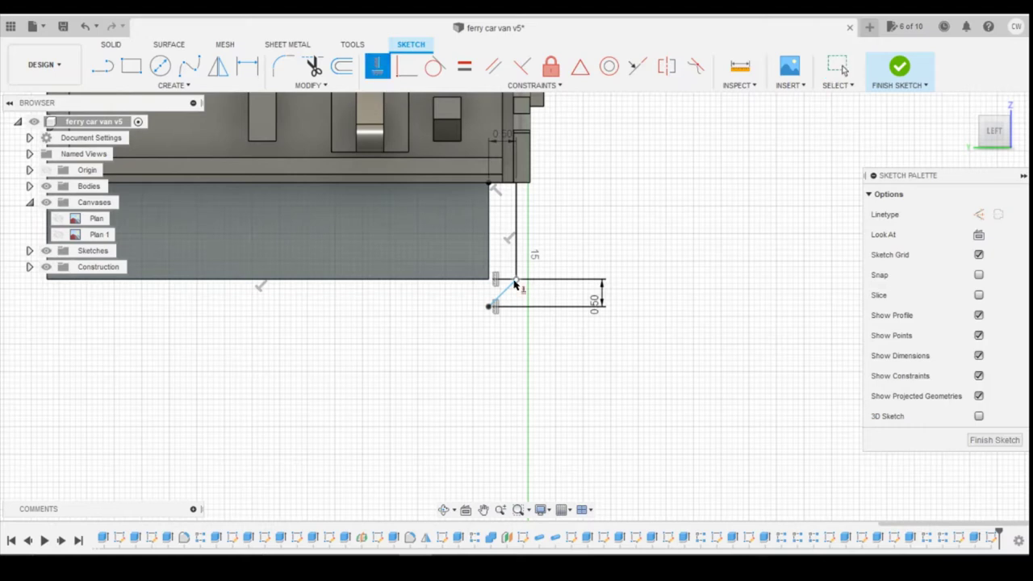
left_click(514, 281)
left_click(488, 280)
key("Escape")
scroll(743, 310, "down", 2)
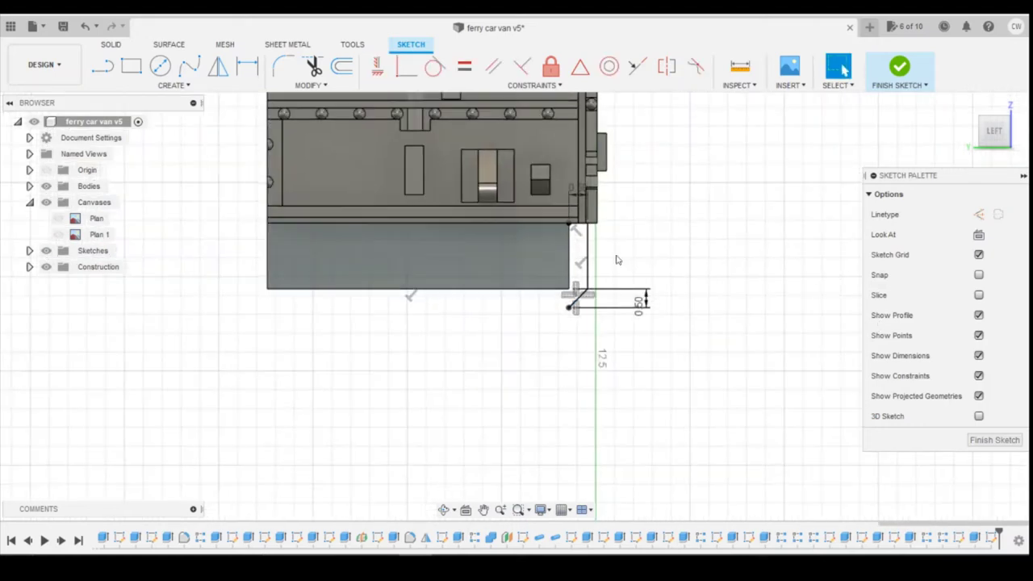
Draw an 8 mm horizontal line from the diagonal's lower end to the block's far side and close the outline up to its upper corner.
key("l")
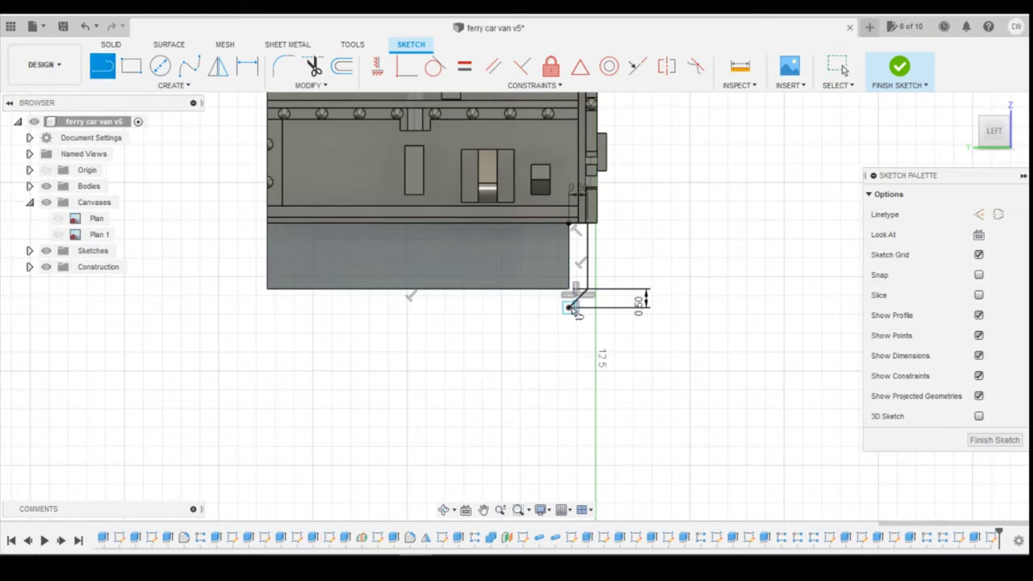
left_click(571, 309)
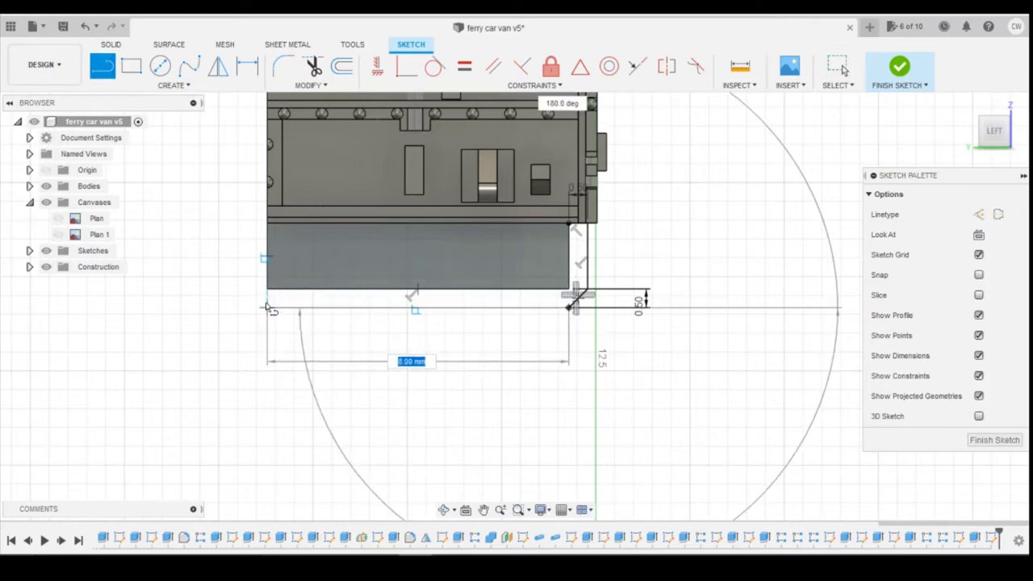
left_click(267, 306)
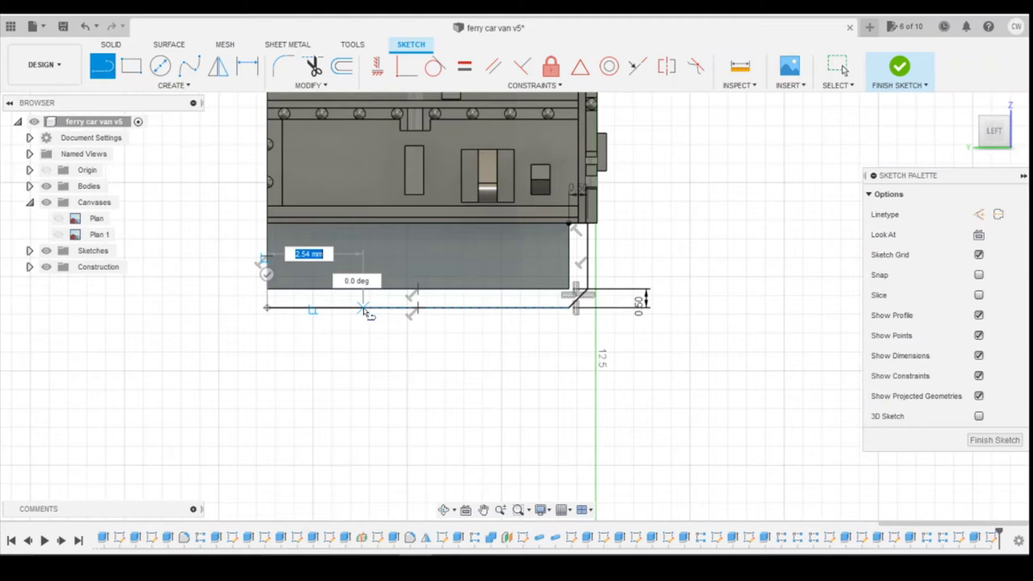
key("Escape")
left_click(102, 66)
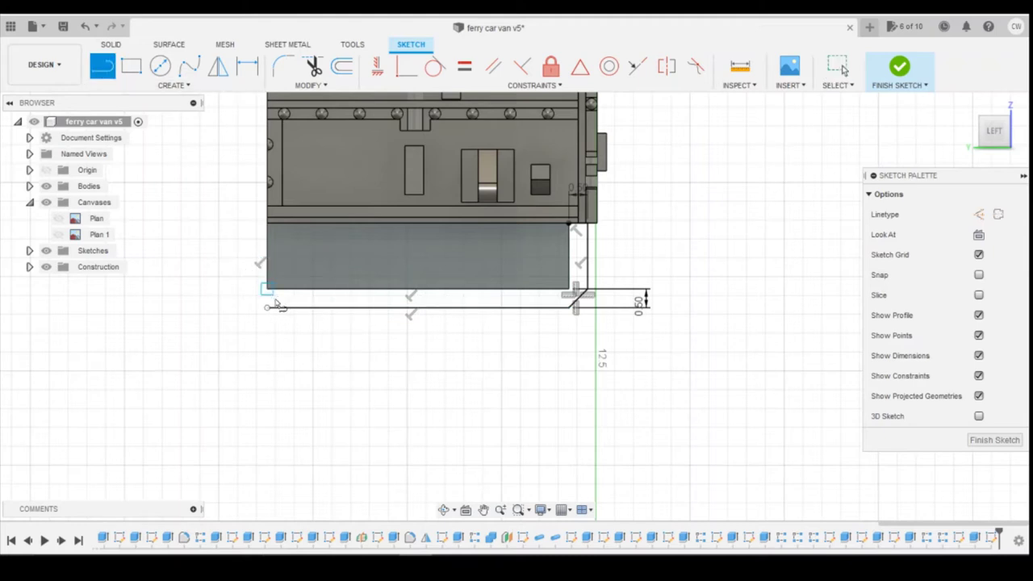
left_click(269, 305)
left_click(267, 223)
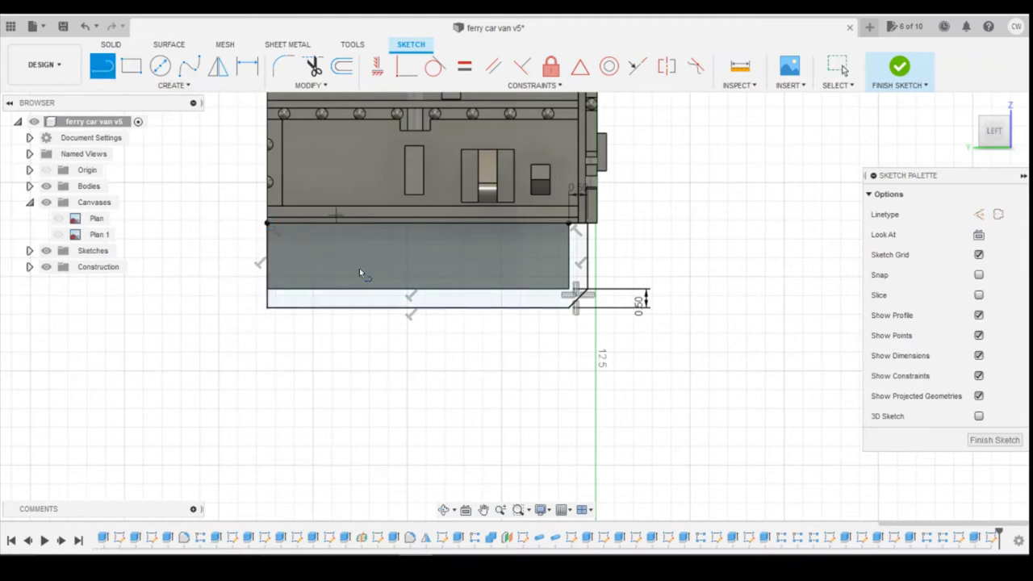
key("Escape")
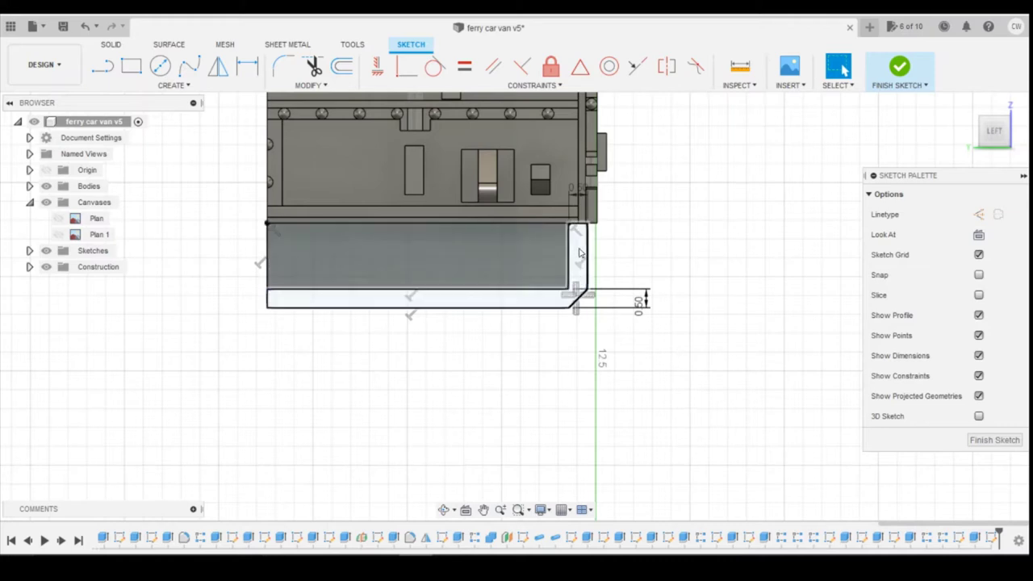
Start an extrusion of both the block's end-face profile and the surrounding border profile, with the direction set to Two Sides.
left_click(576, 254)
left_click(526, 251, "shift")
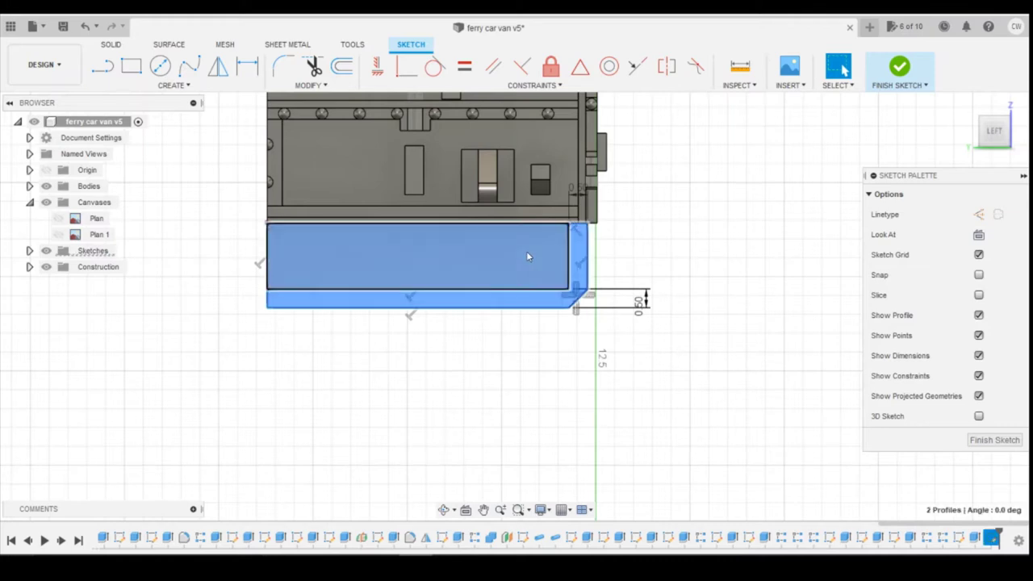
right_click(526, 251)
left_click(505, 310)
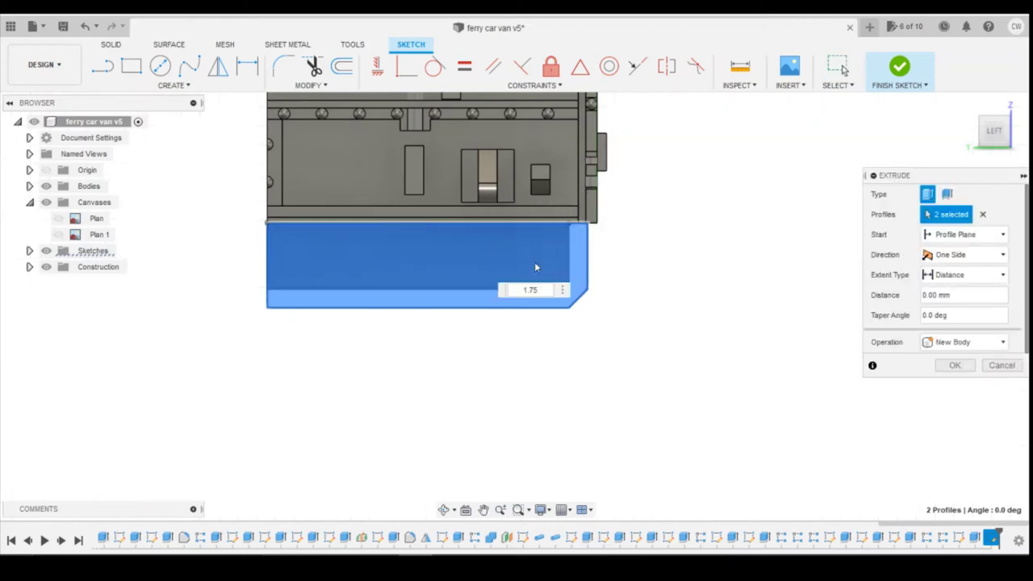
left_click(1018, 135)
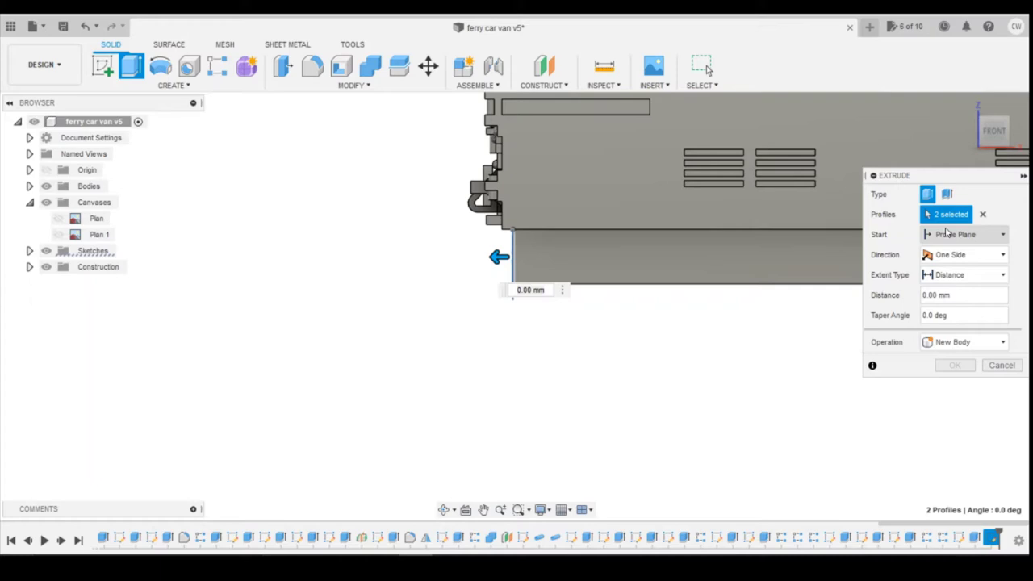
left_click(954, 234)
left_click(957, 253)
left_click(965, 254)
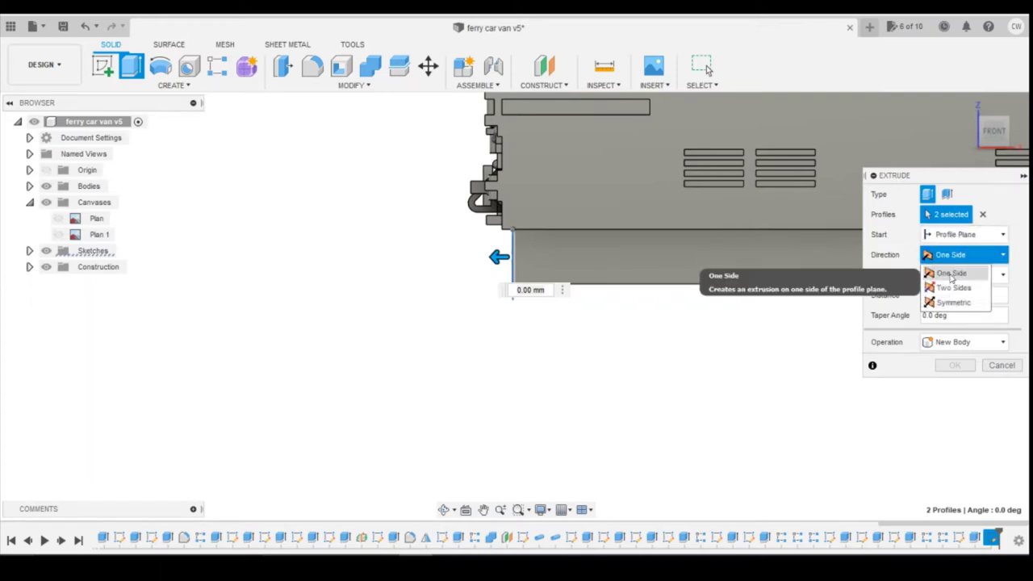
left_click(952, 288)
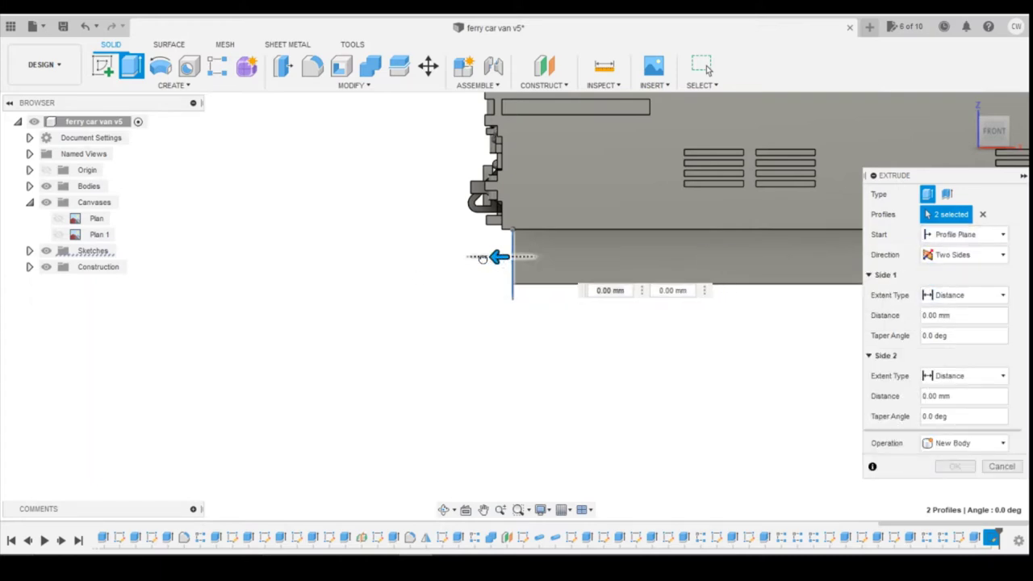
Extrude the two profiles 0.3 mm outward on side 1 and 0.2 mm into the block on side 2, using the Join operation.
left_click_drag(482, 257, 482, 257)
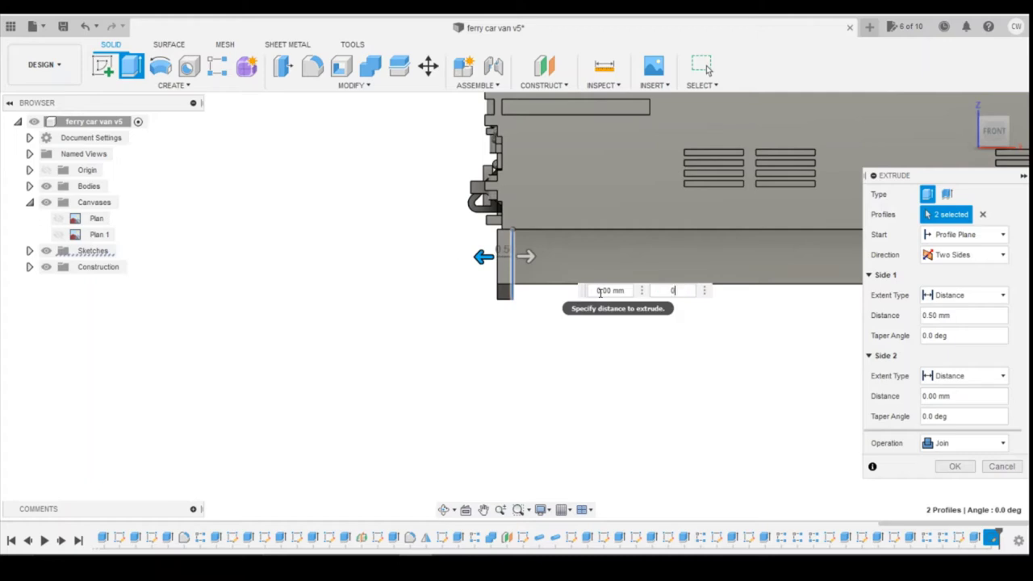
type("0.2")
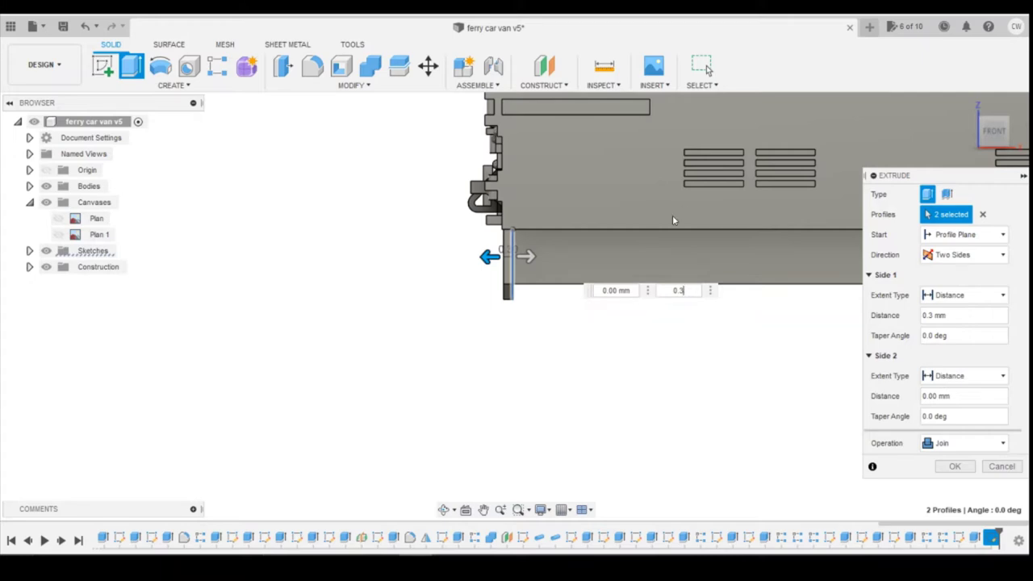
left_click(525, 257)
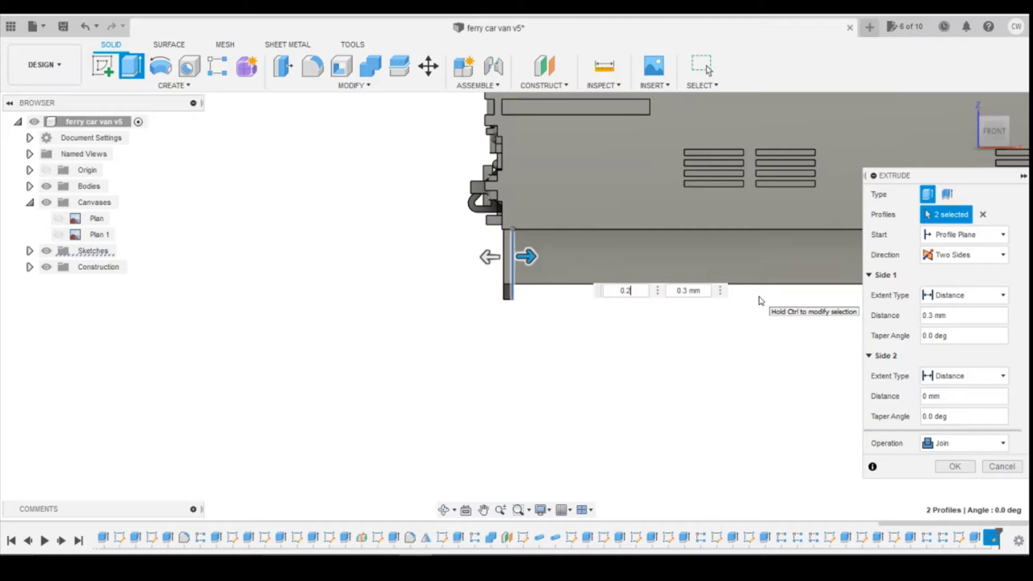
left_click(968, 443)
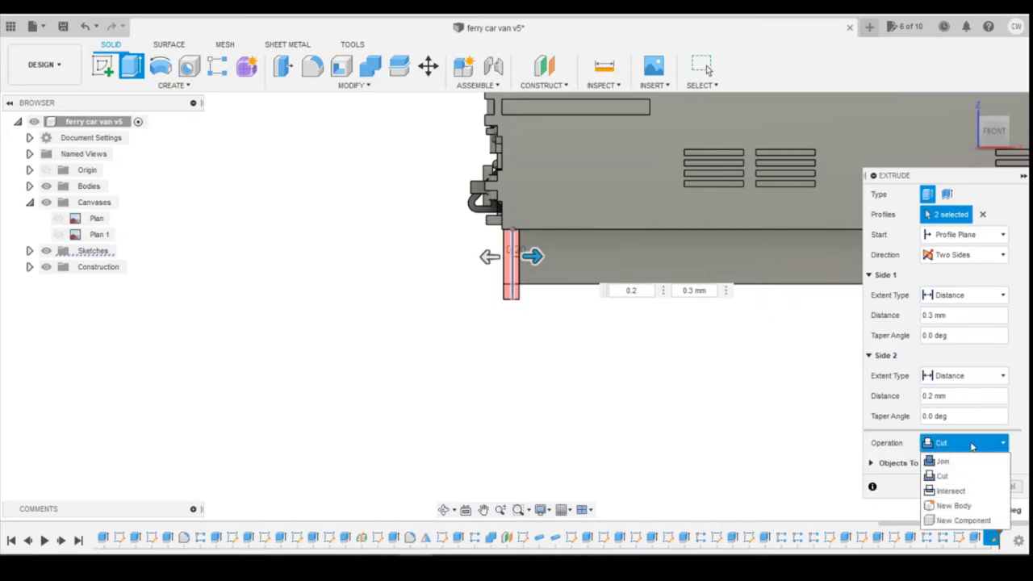
left_click(945, 457)
left_click(954, 467)
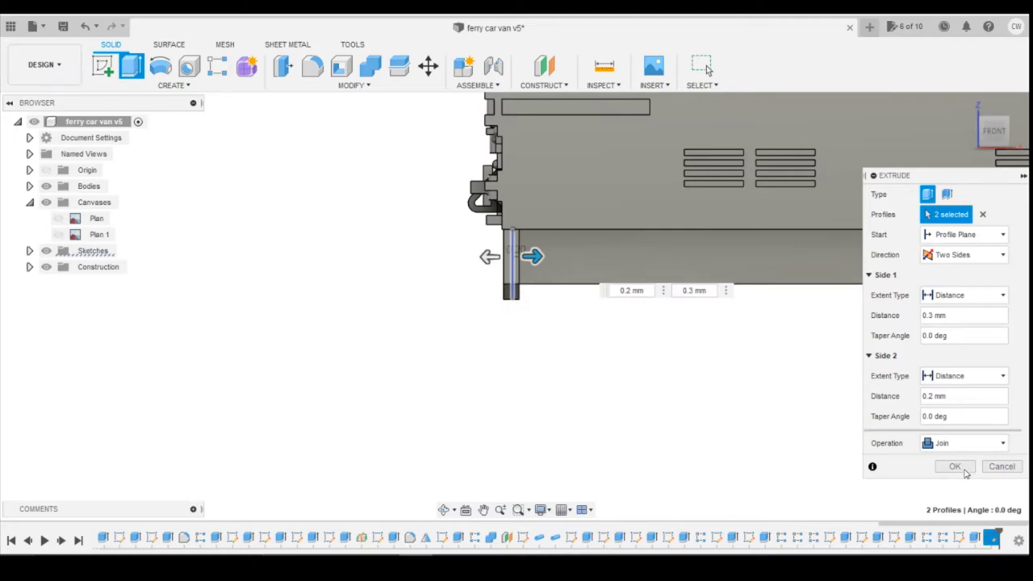
Confirm the two-sided headstock extrusion and inspect the new headstock from the van's end.
left_click(965, 471)
scroll(714, 244, "down", 3)
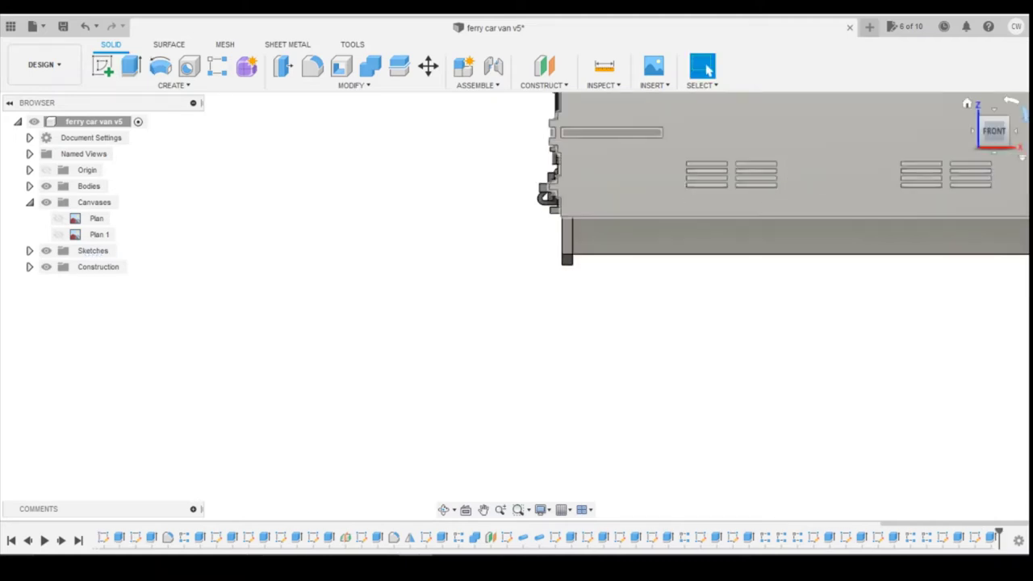
mouse_move(999, 134)
left_mouse_down()
mouse_move(1028, 144)
mouse_move(1005, 123)
left_mouse_up()
middle_click_drag(517, 306, 226, 270, "shift")
middle_click_drag(564, 173, 577, 267, "shift")
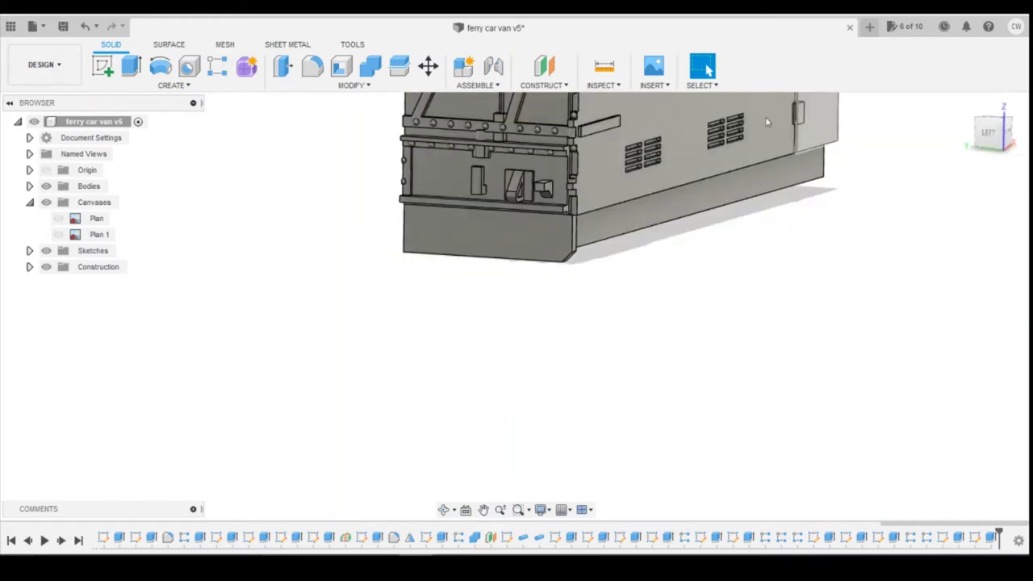
scroll(977, 177, "down", 4)
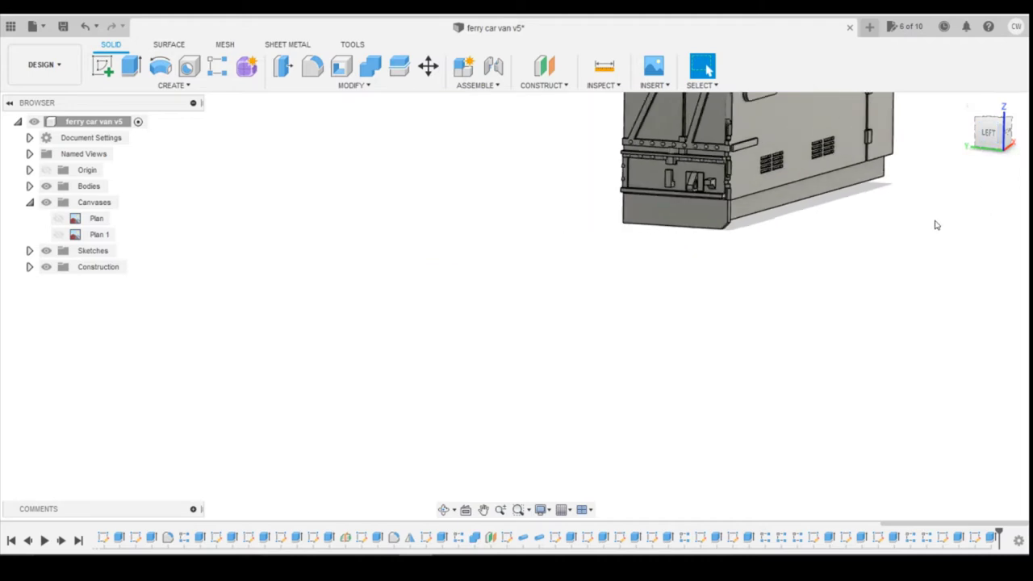
scroll(767, 189, "down", 2)
scroll(934, 139, "up", 2)
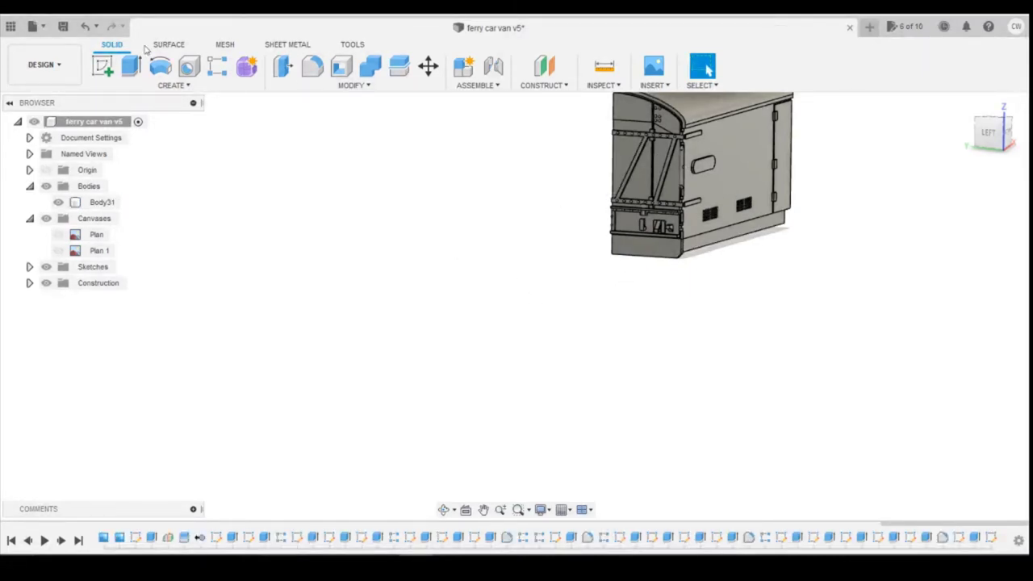
Open the UIC Buffer in N design from its cloud project folder.
left_click(39, 31)
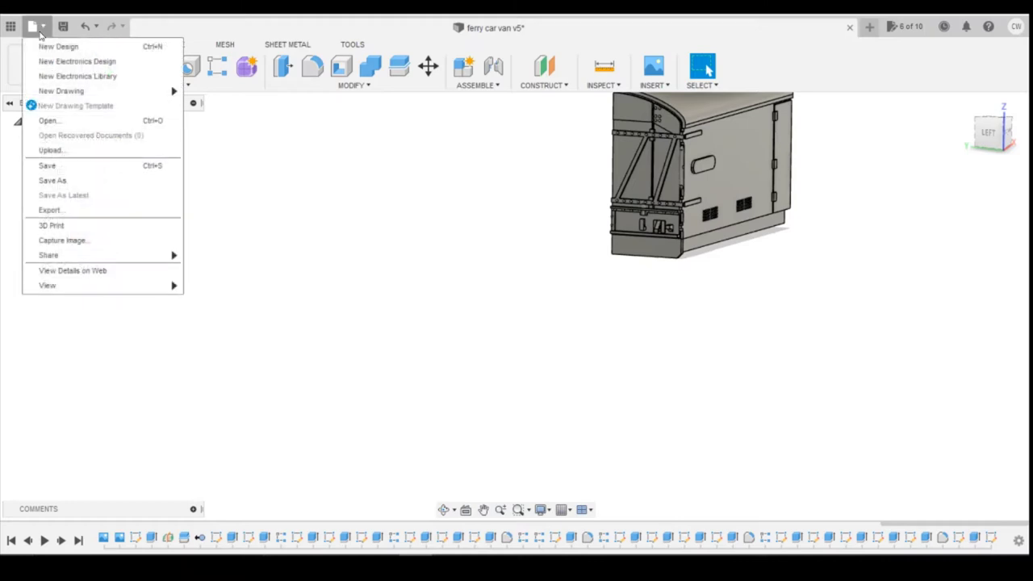
left_click(89, 118)
scroll(329, 244, "down", 3)
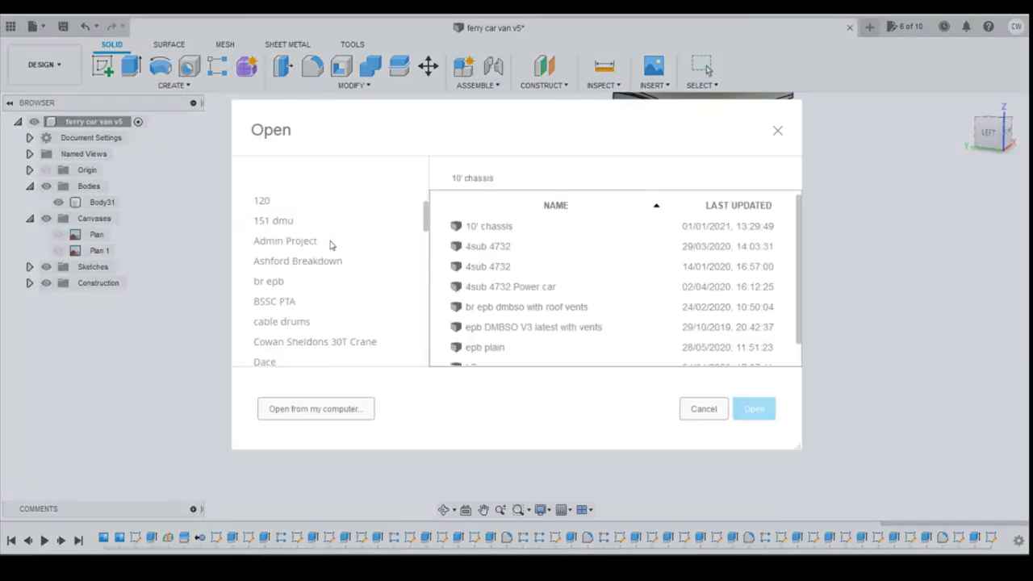
left_click_drag(426, 233, 446, 276)
left_click(264, 301)
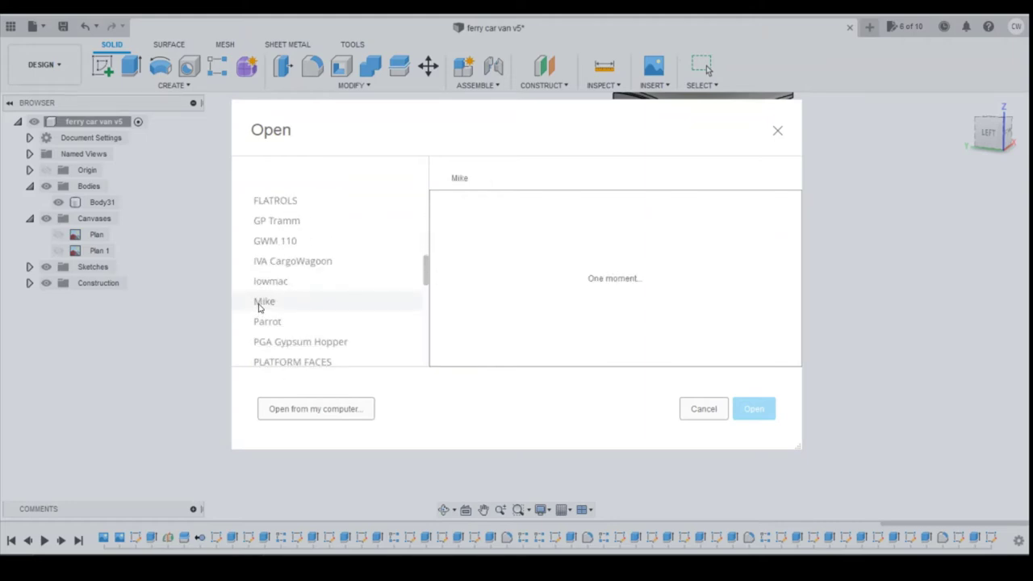
left_click(501, 333)
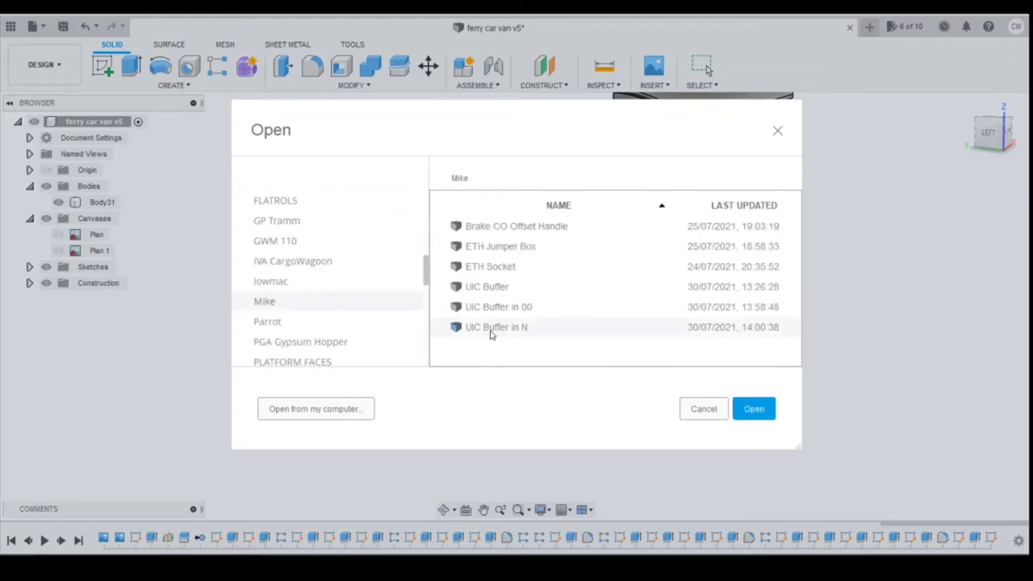
left_click(752, 408)
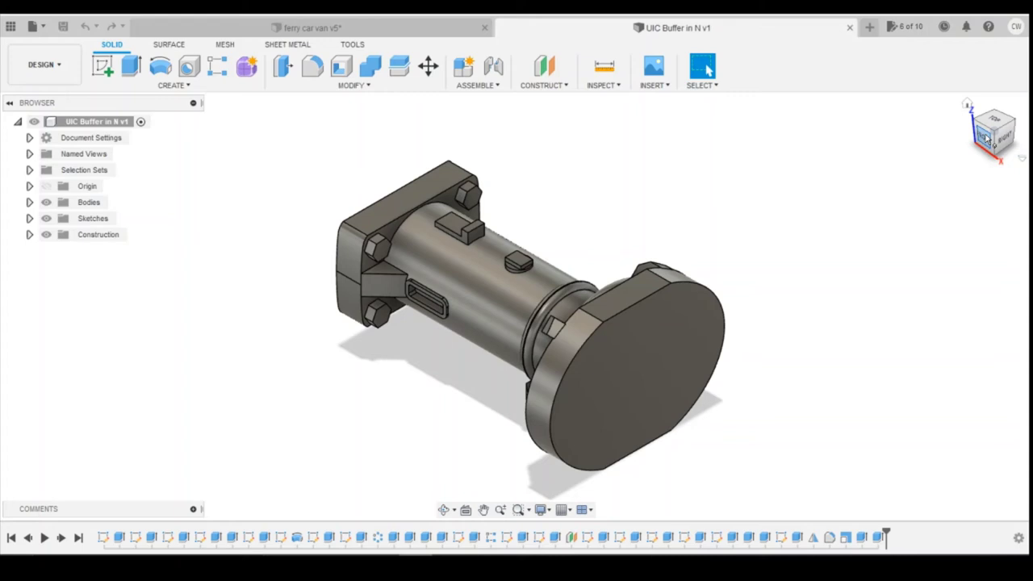
Sketch a circle on the rear face of the buffer head, centred on the head and reaching its two flat edges.
mouse_move(987, 141)
left_mouse_down()
mouse_move(1032, 101)
mouse_move(994, 138)
mouse_move(984, 135)
left_mouse_up()
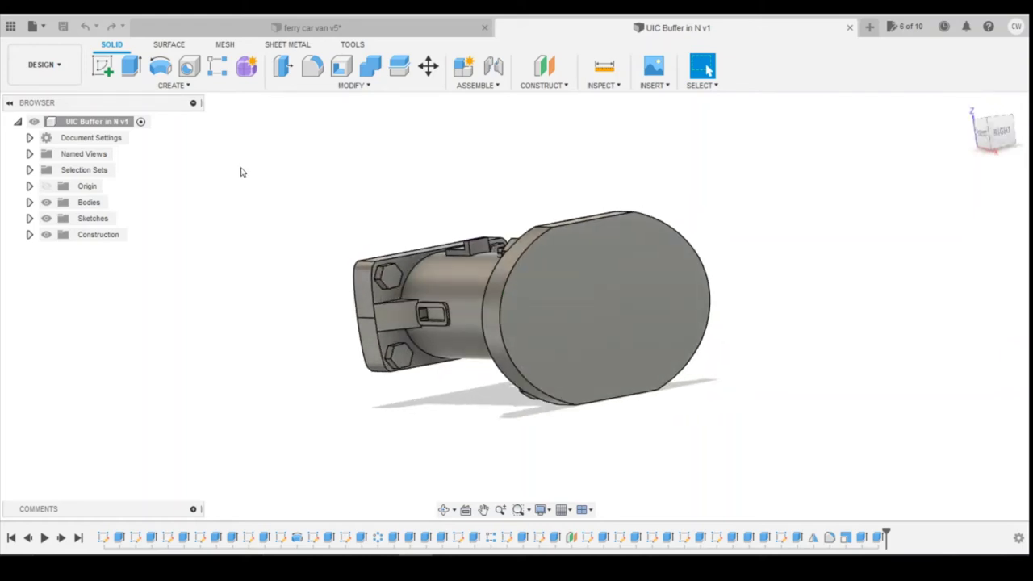
left_click(998, 133)
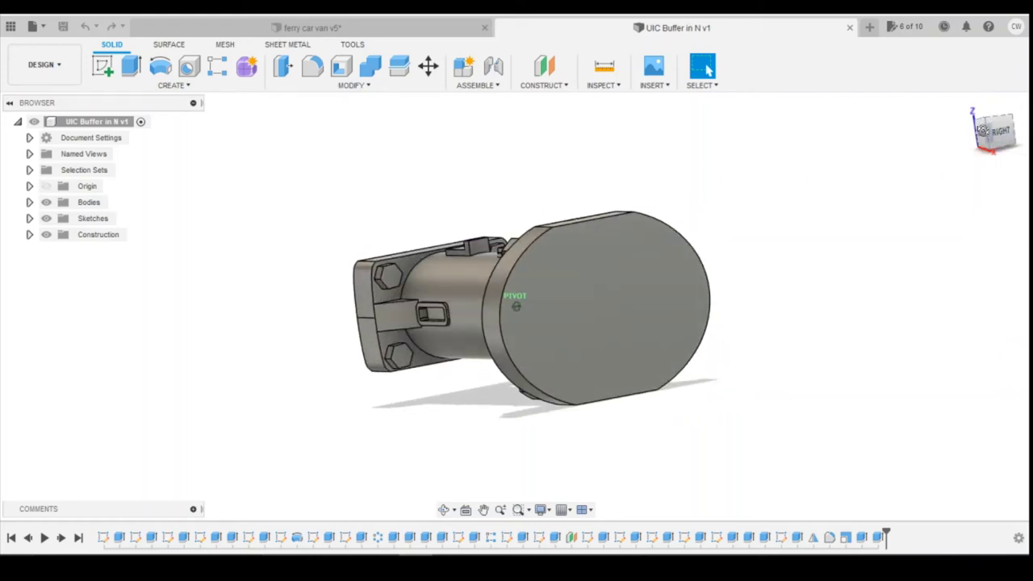
left_click_drag(994, 129, 1014, 132)
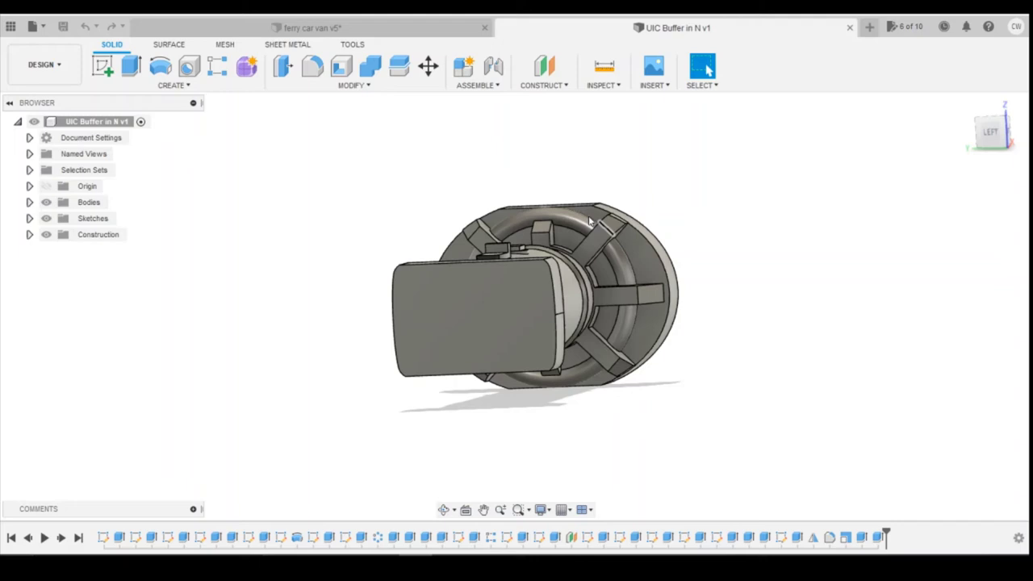
left_click(102, 66)
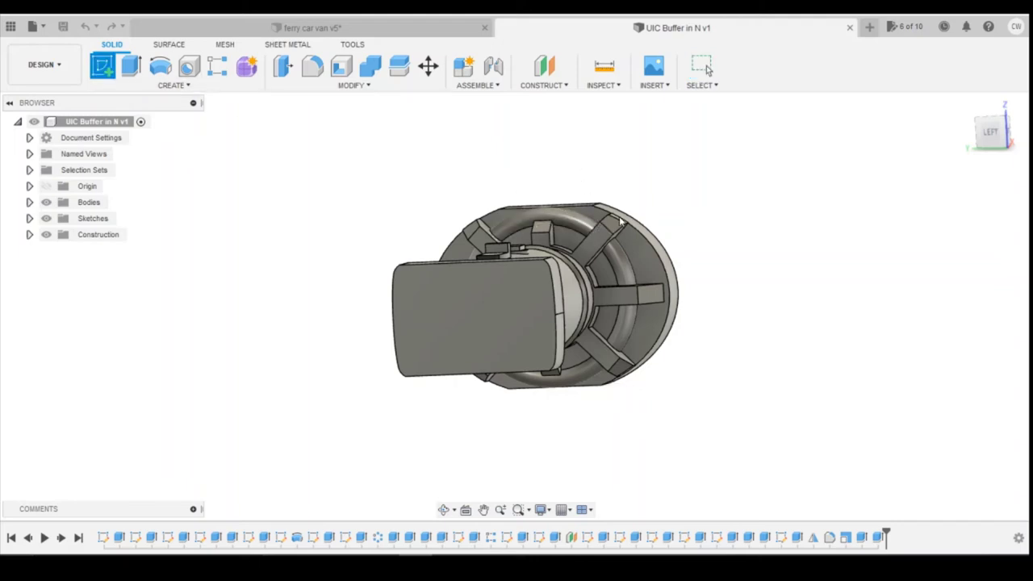
left_click(640, 260)
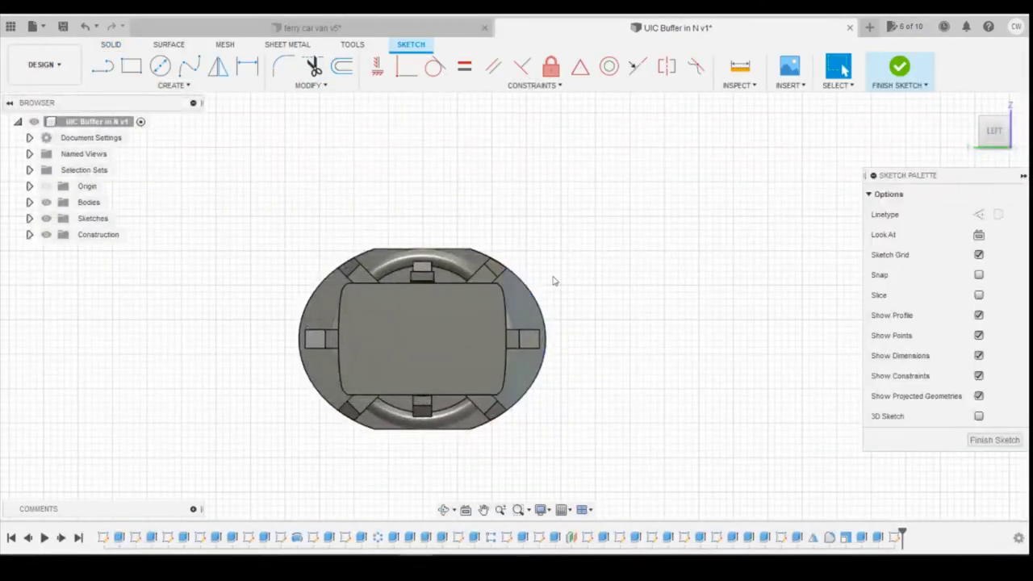
key("c")
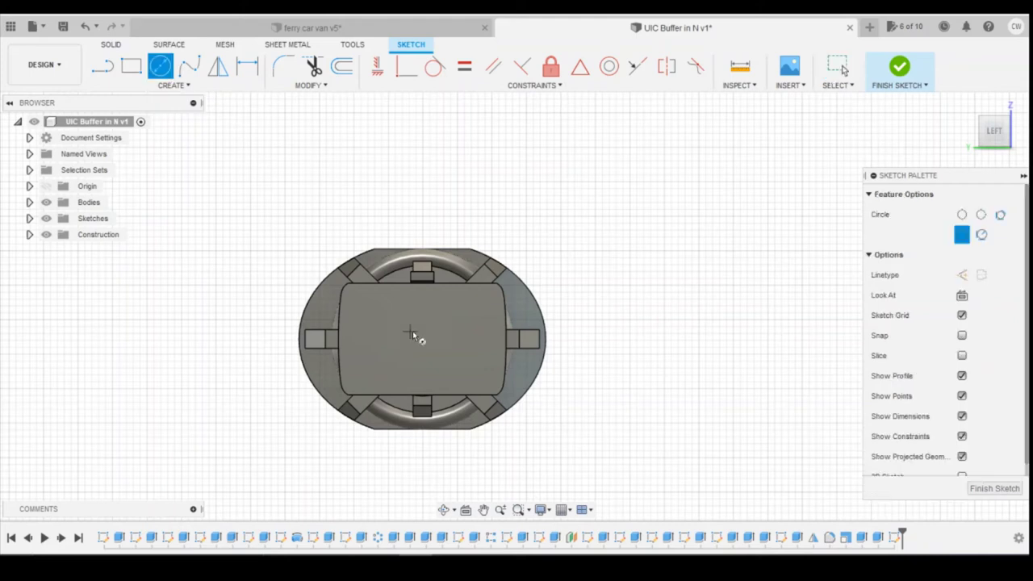
left_click(423, 339)
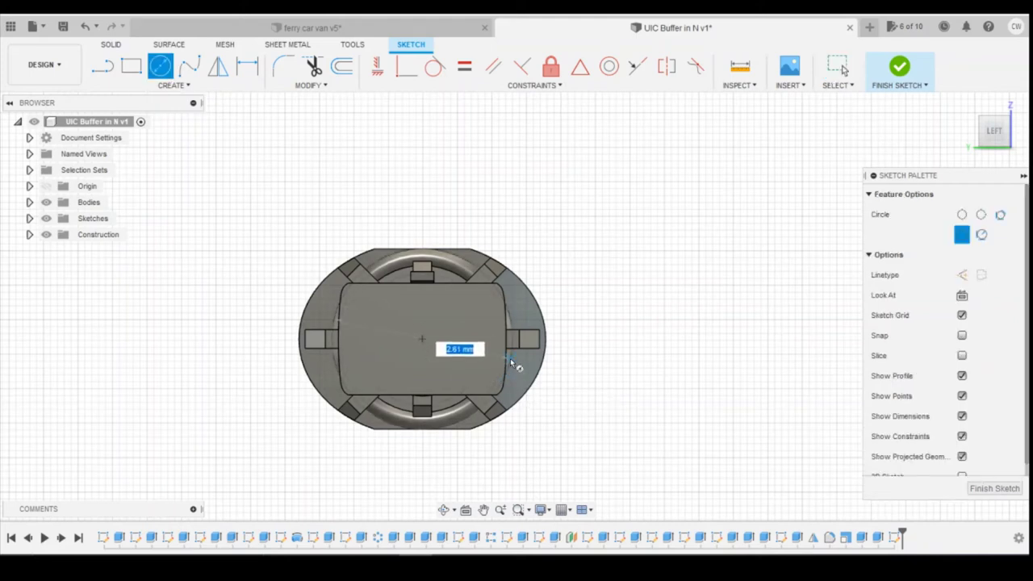
key("Escape")
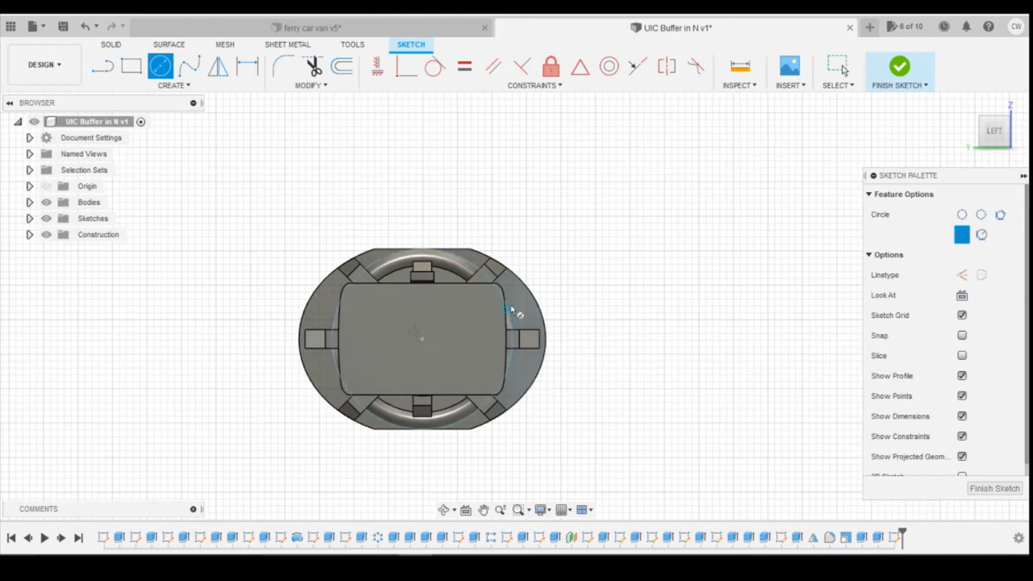
scroll(510, 303, "up", 3)
key("Escape")
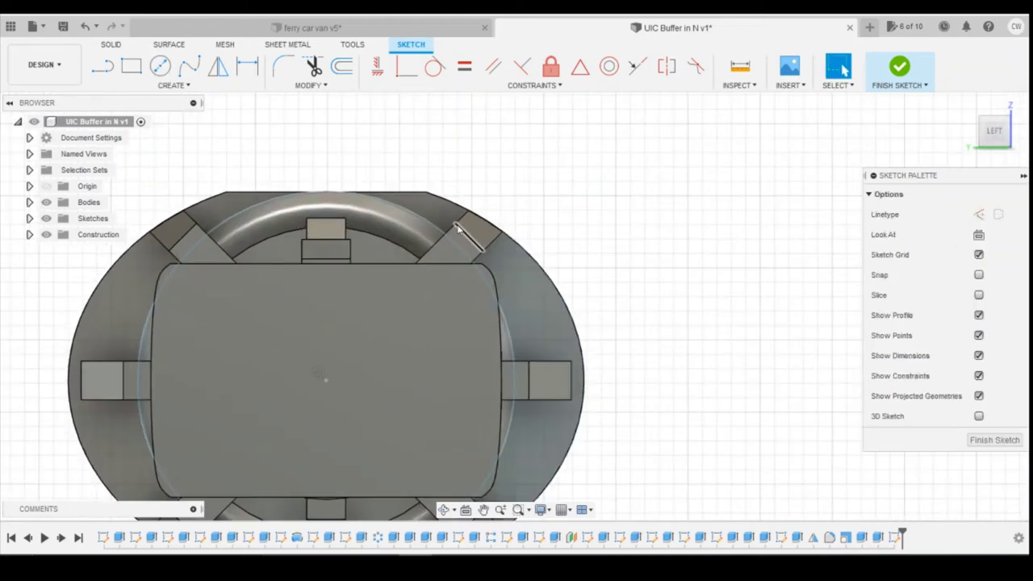
scroll(525, 258, "up", 2)
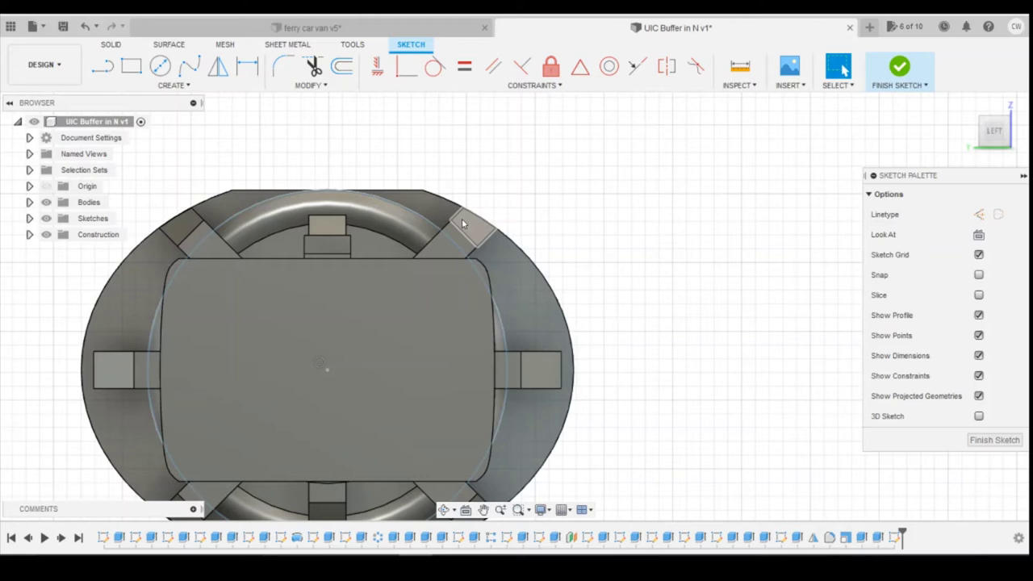
scroll(462, 223, "down", 2)
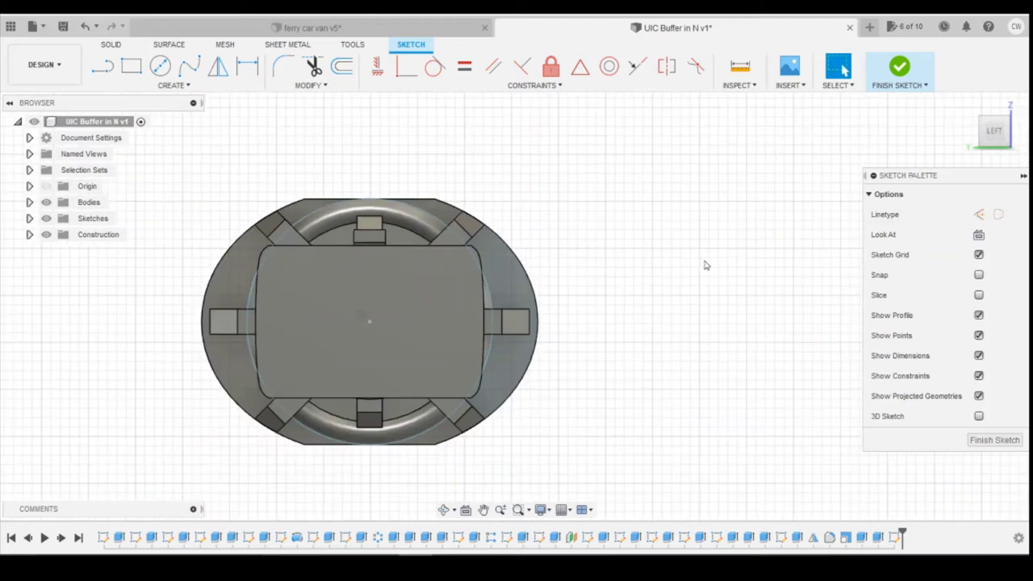
Finish the rear-face circle sketch and delete it from the timeline.
left_click(891, 75)
right_click(894, 538)
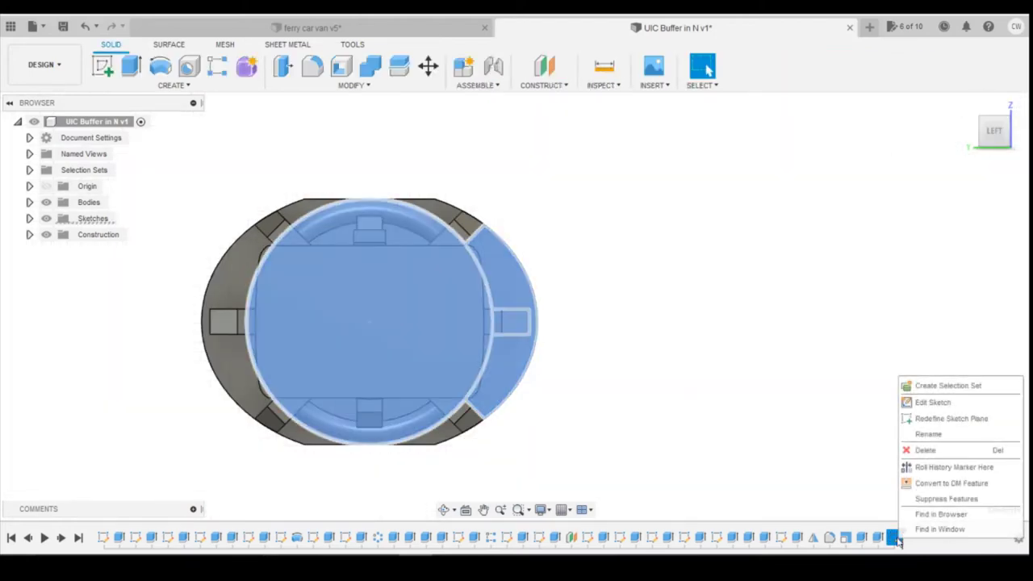
left_click(938, 450)
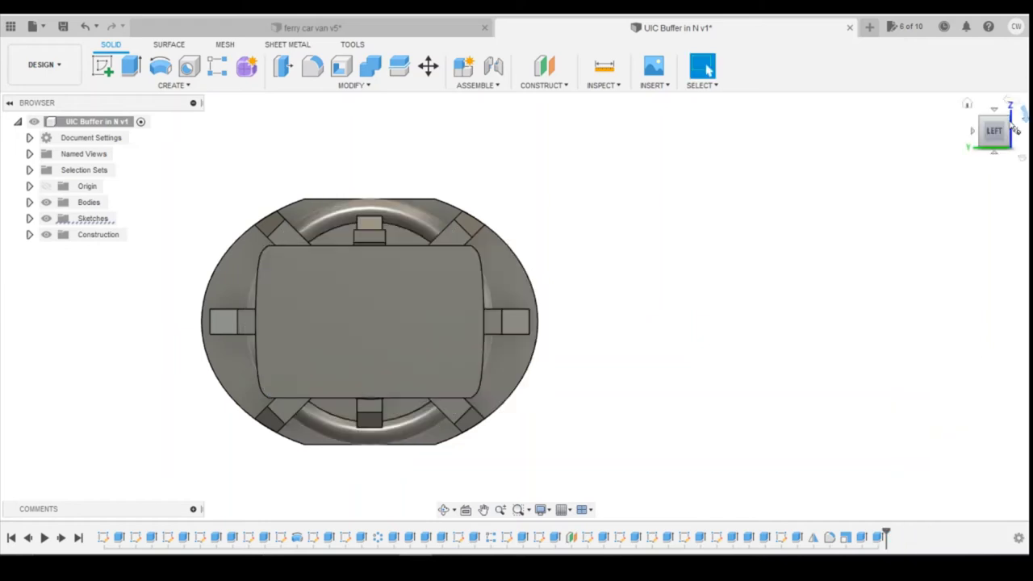
Sketch a circle on the buffer head's front face from its centre to where the curved edge meets the flat, and finish the sketch.
left_click(1000, 138)
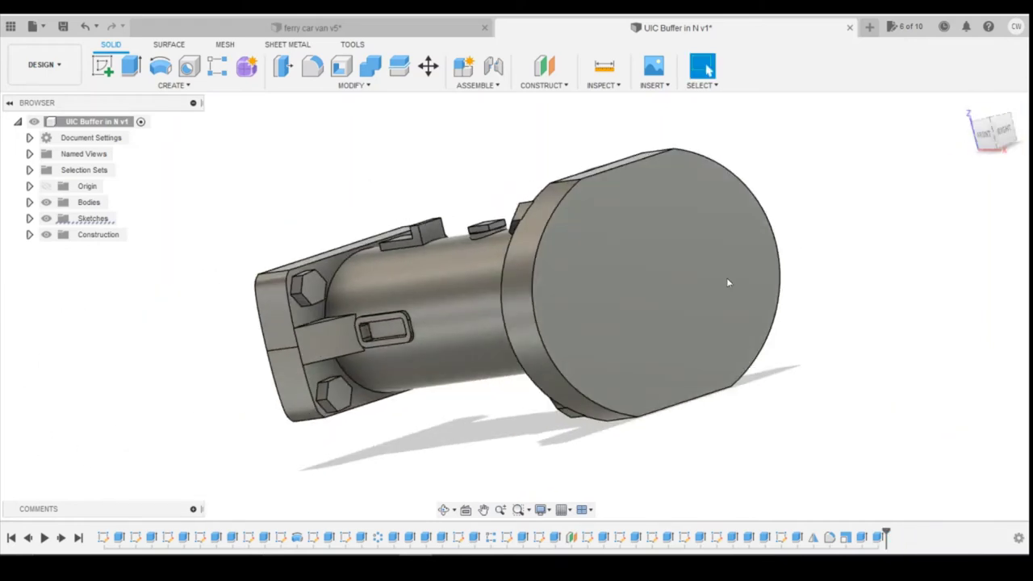
left_click(726, 277)
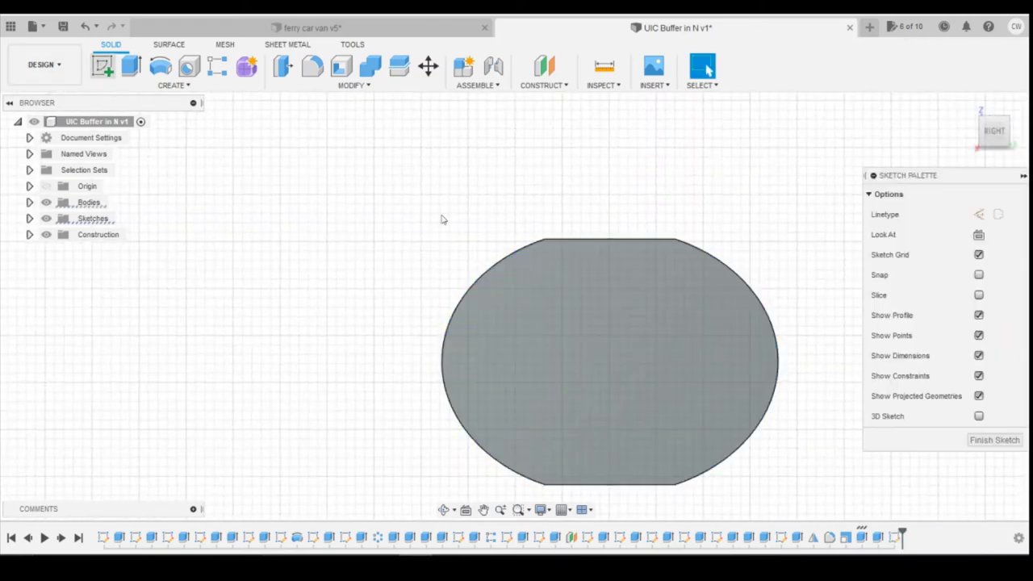
left_click(160, 66)
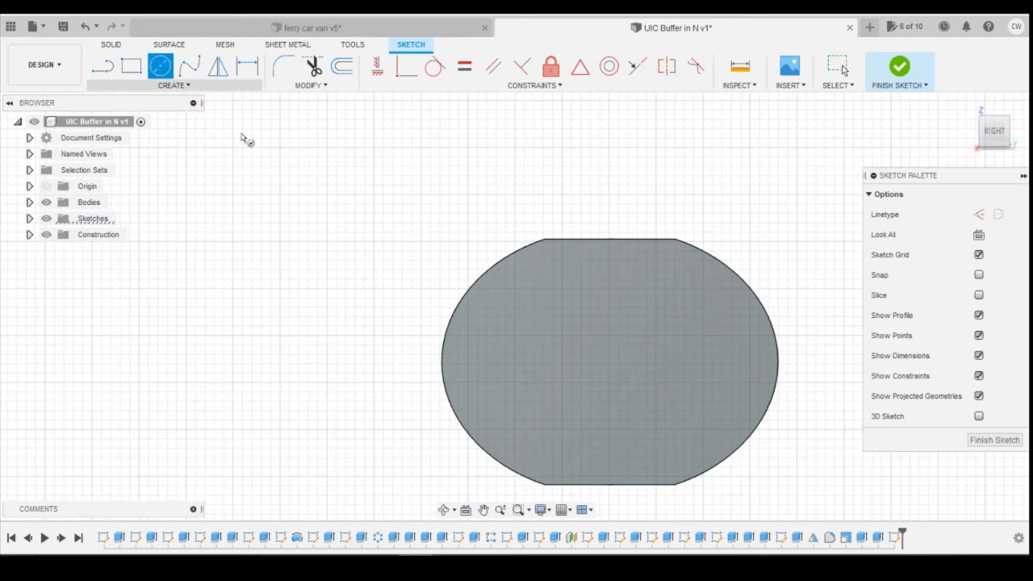
left_click(610, 362)
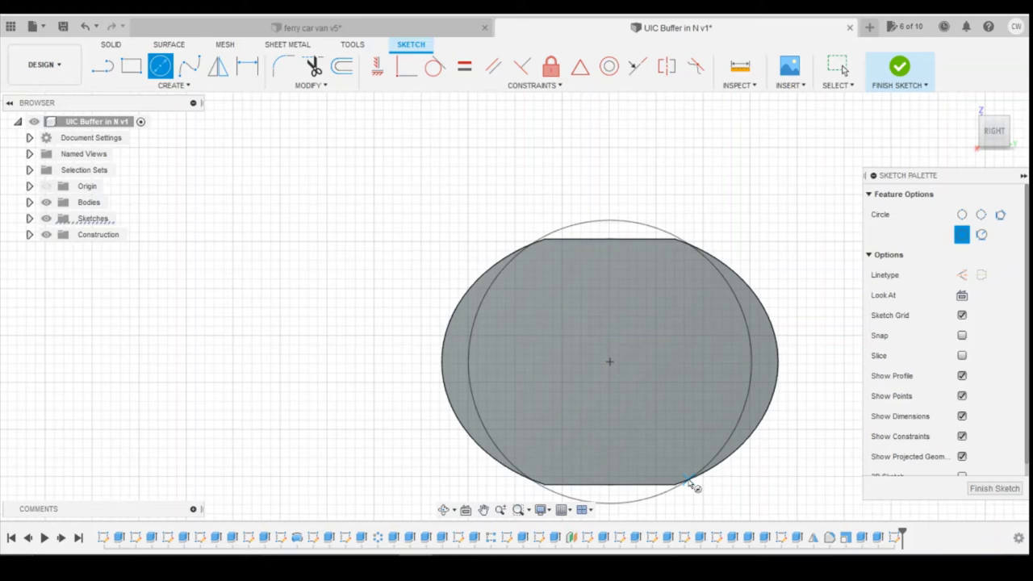
left_click(689, 483)
left_click_drag(995, 134, 614, 178)
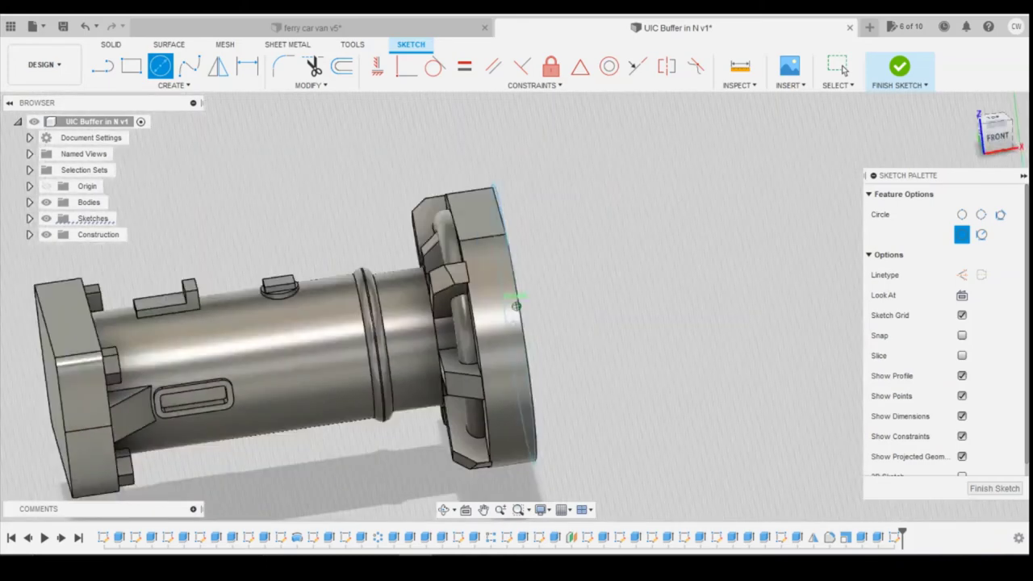
mouse_move(517, 306)
middle_mouse_down("shift")
mouse_move(613, 291)
mouse_move(686, 242)
mouse_move(702, 283)
mouse_move(686, 355)
mouse_move(694, 234)
mouse_move(702, 258)
middle_mouse_up("shift")
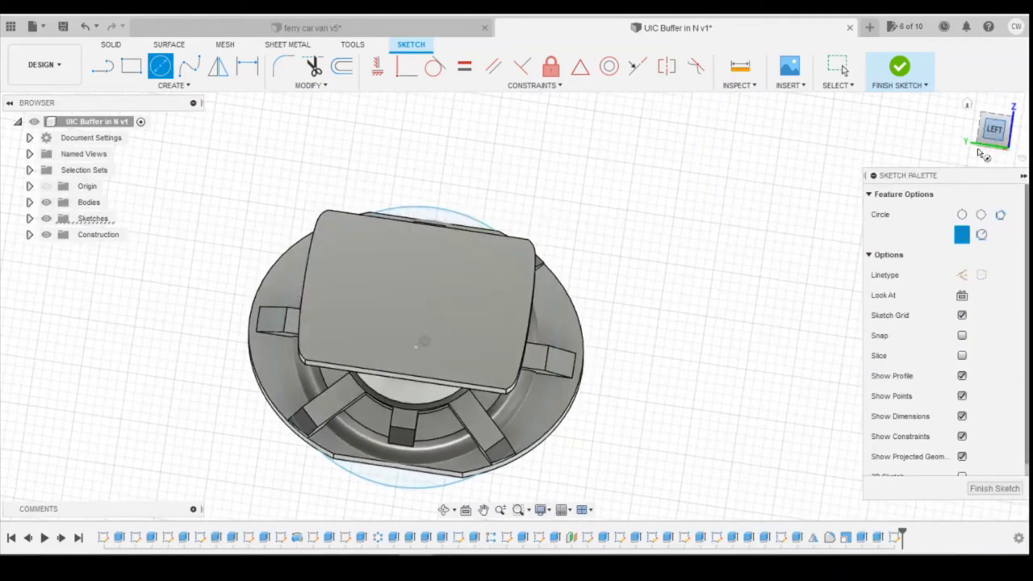
key("Escape")
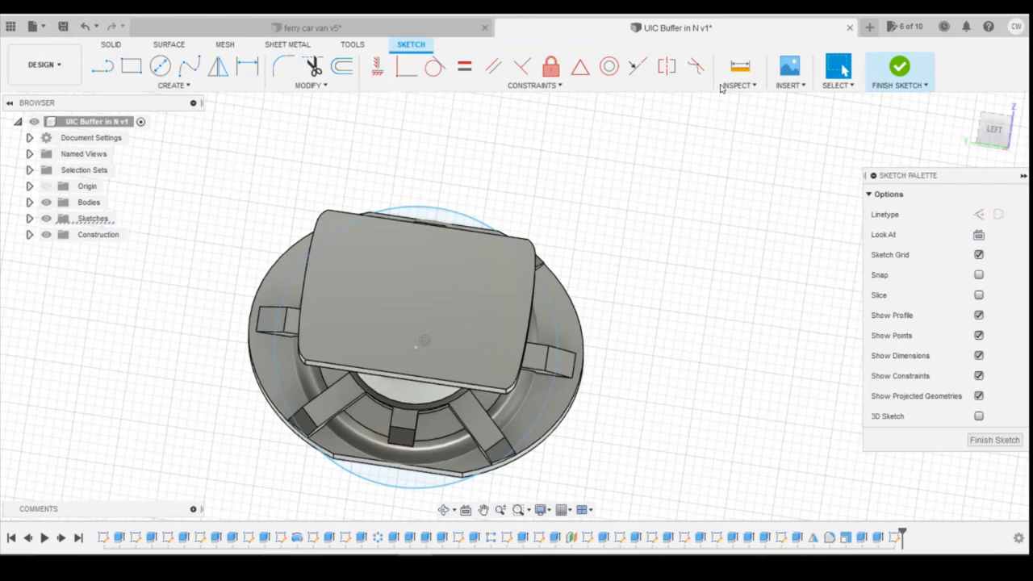
left_click(901, 68)
left_click(108, 71)
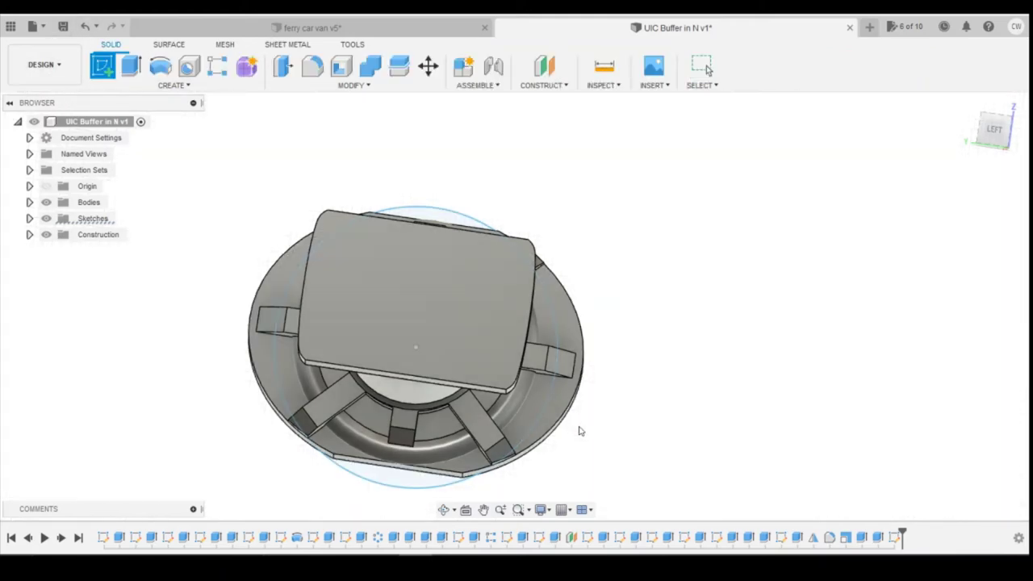
left_click(302, 268)
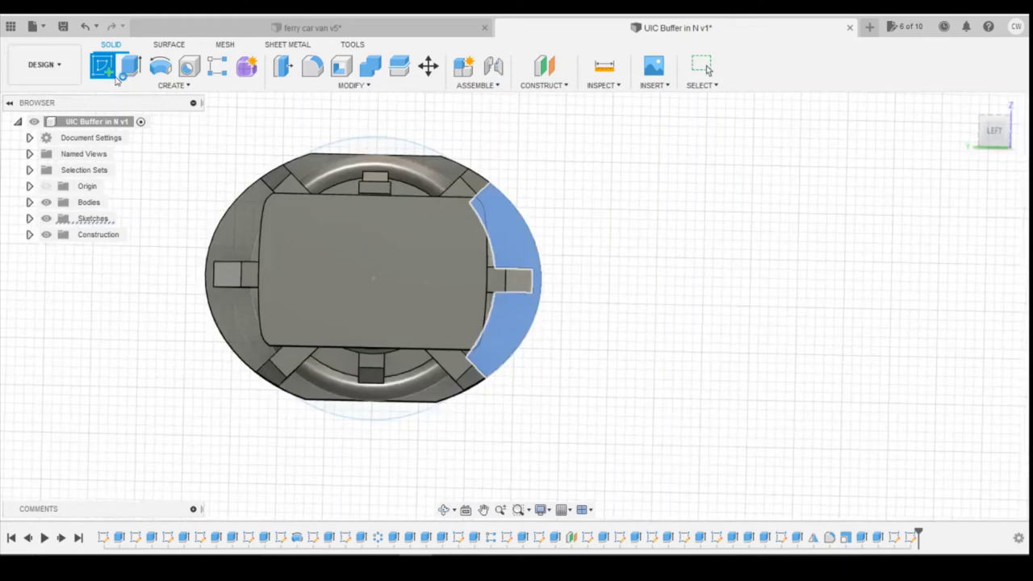
left_click(160, 66)
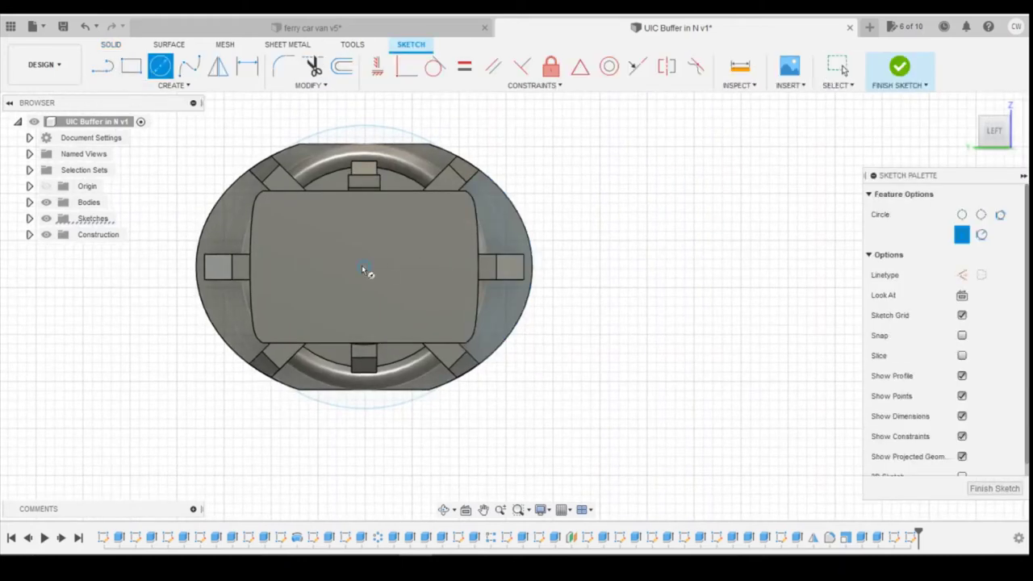
left_click(363, 268)
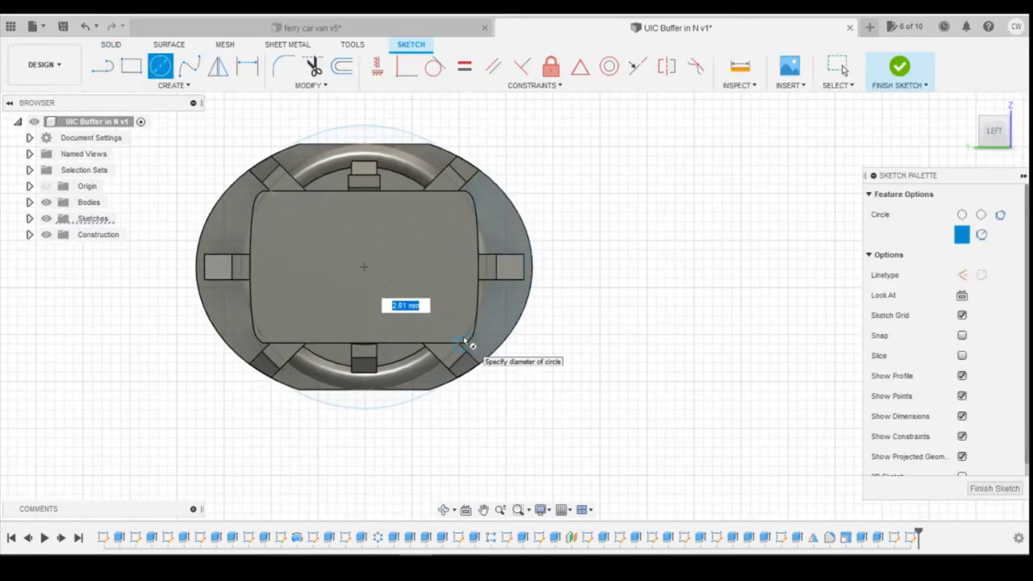
left_click(900, 66)
left_click(1000, 132)
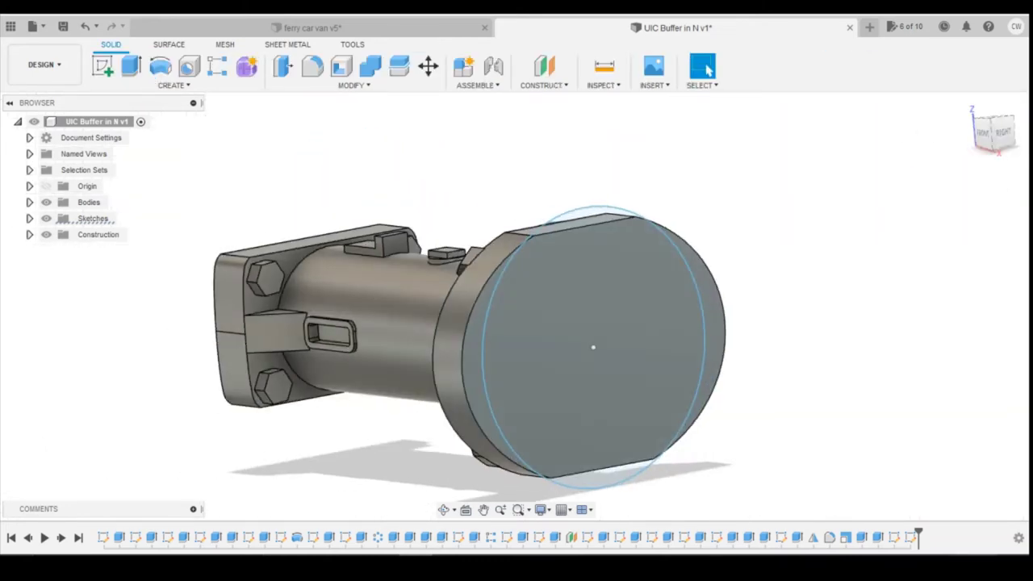
right_click(908, 539)
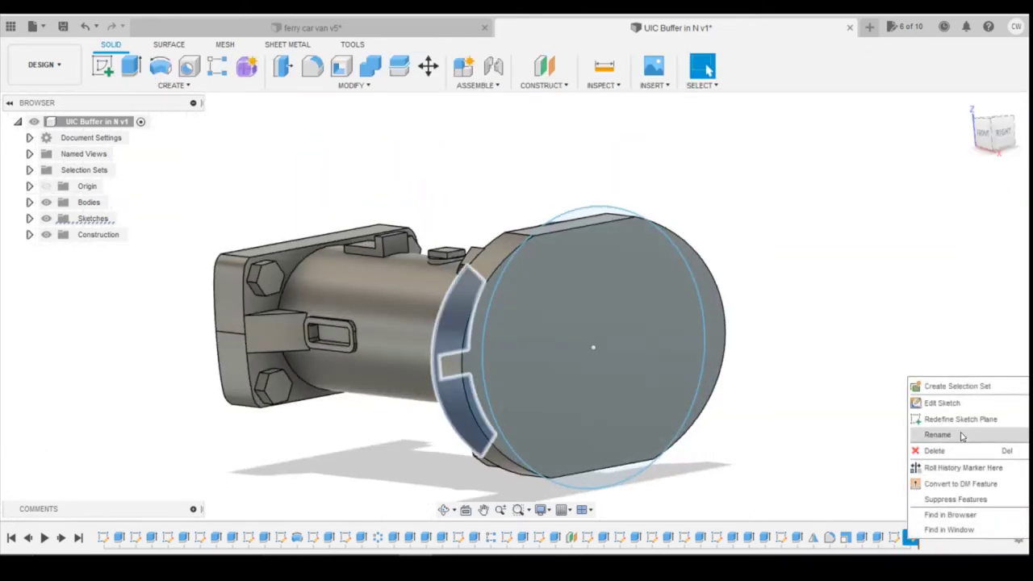
left_click(934, 450)
Edit the circle sketch on the buffer head's front face and set the circle's diameter to 2.61 mm.
right_click(893, 539)
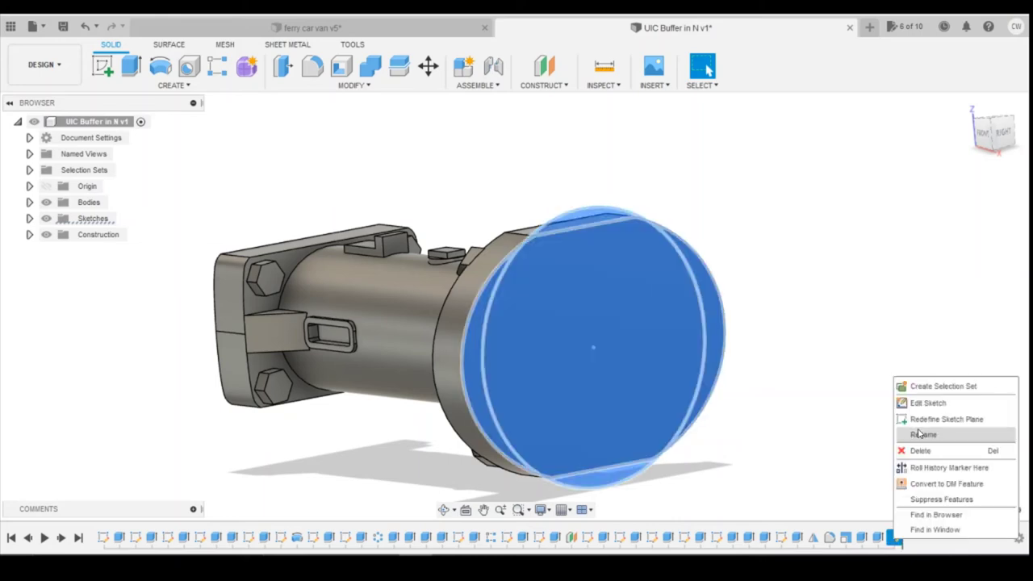
left_click(928, 401)
double_click(666, 355)
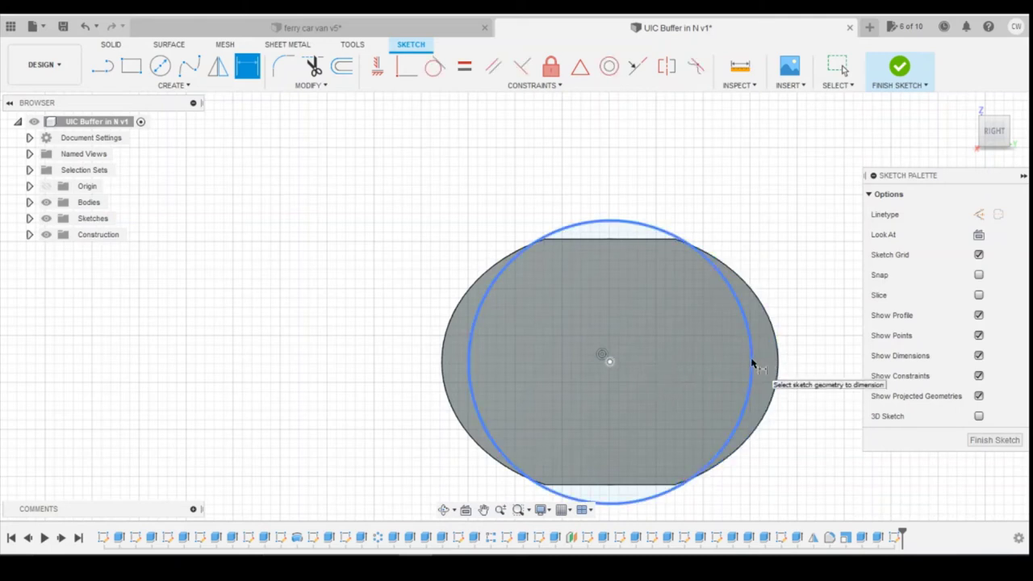
left_click(751, 362)
left_click(676, 368)
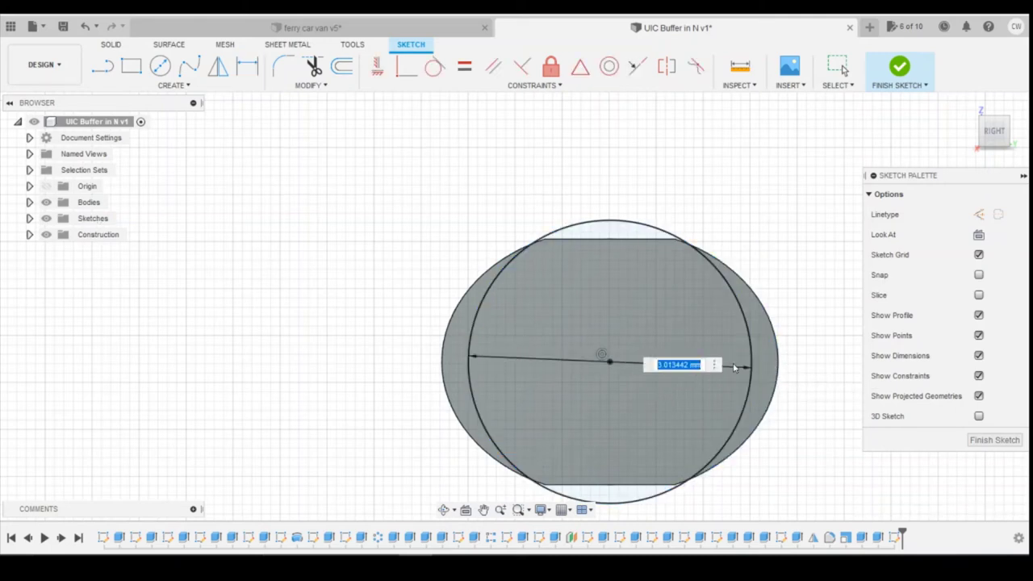
key("Return")
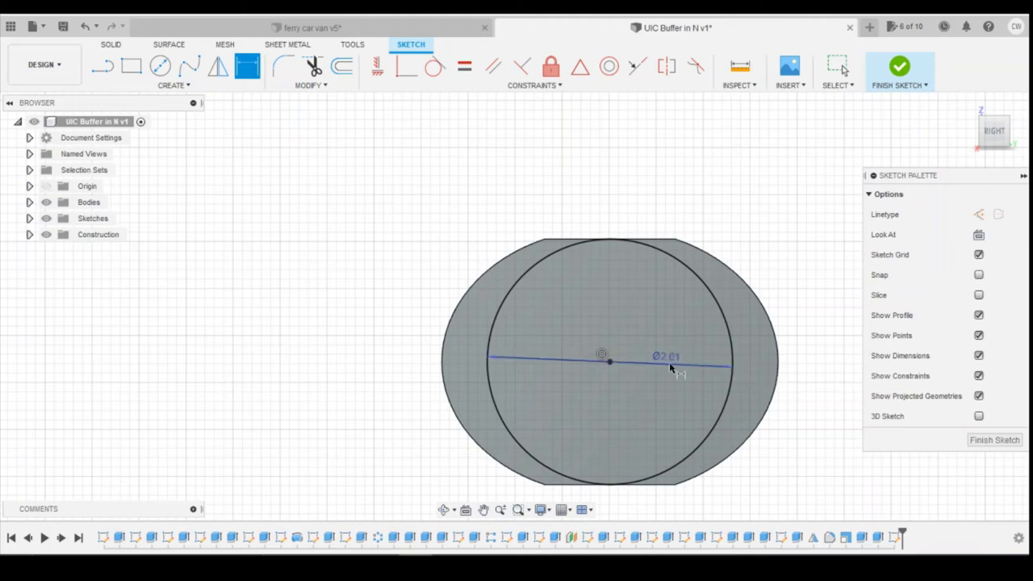
key("Escape")
Extrude the profile outside the circle by -1.60 mm as a cut to trim the buffer head to a round outline.
right_click(752, 358)
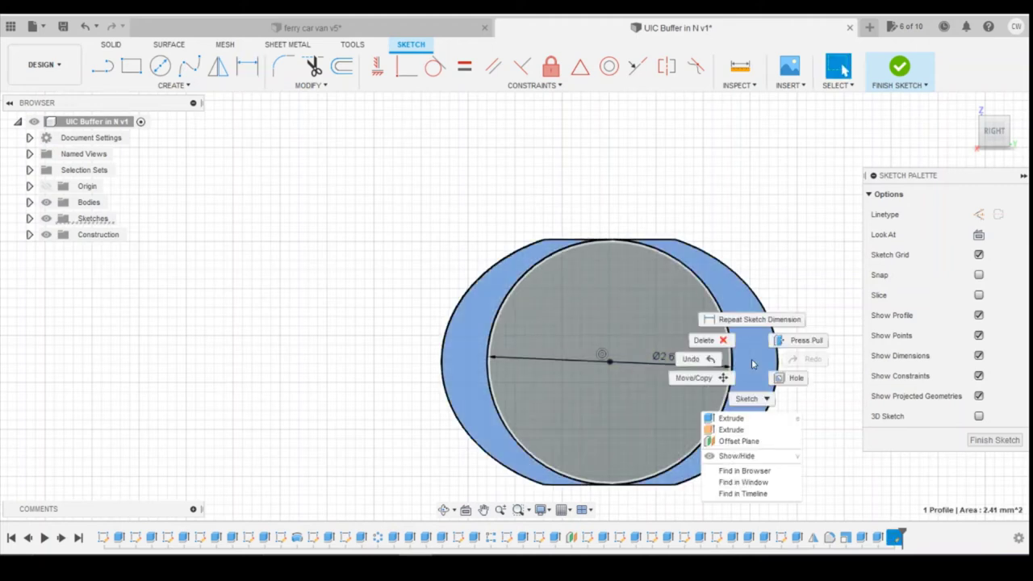
left_click(752, 419)
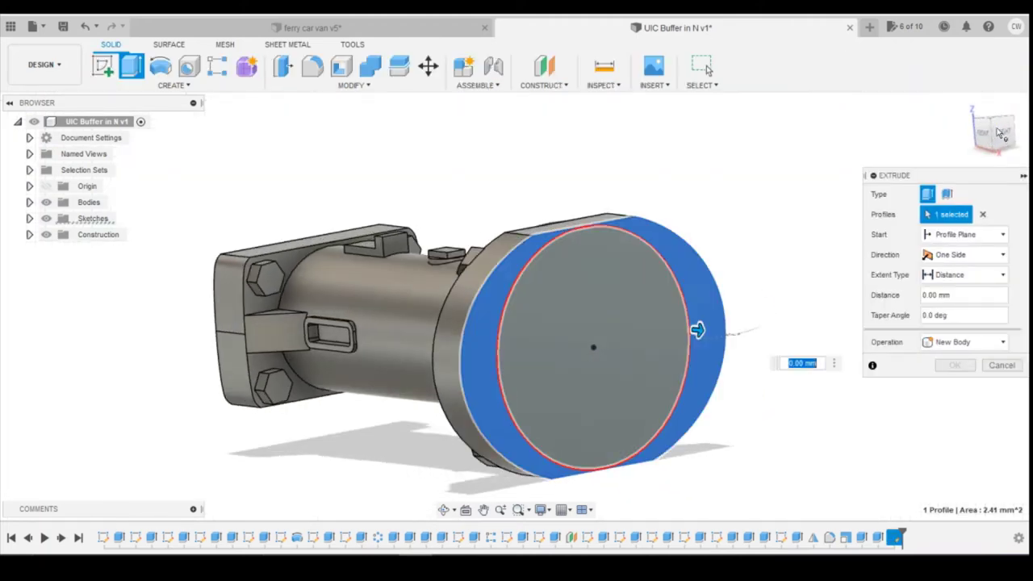
left_click_drag(697, 331, 609, 326)
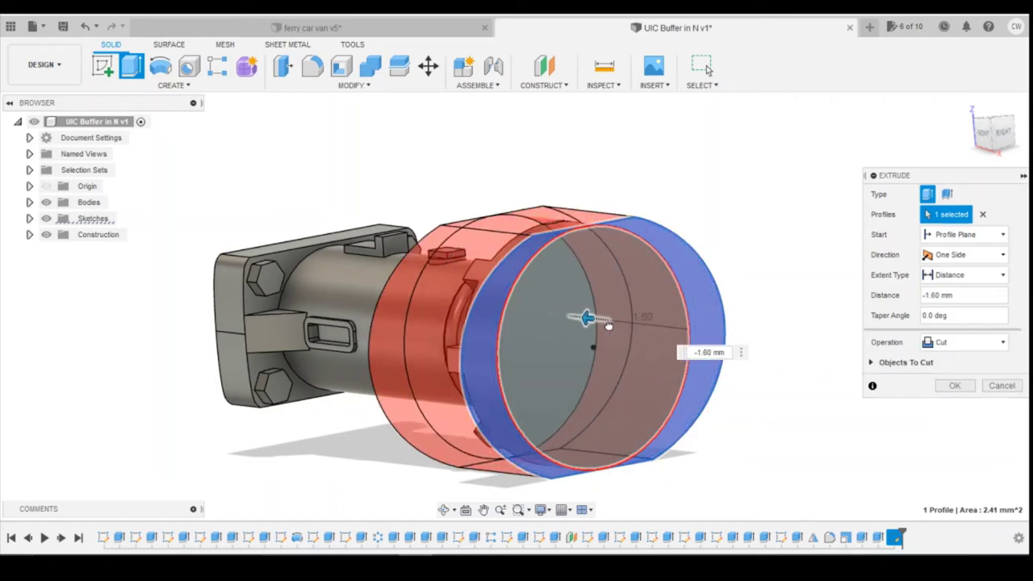
left_click_drag(983, 139, 1024, 131)
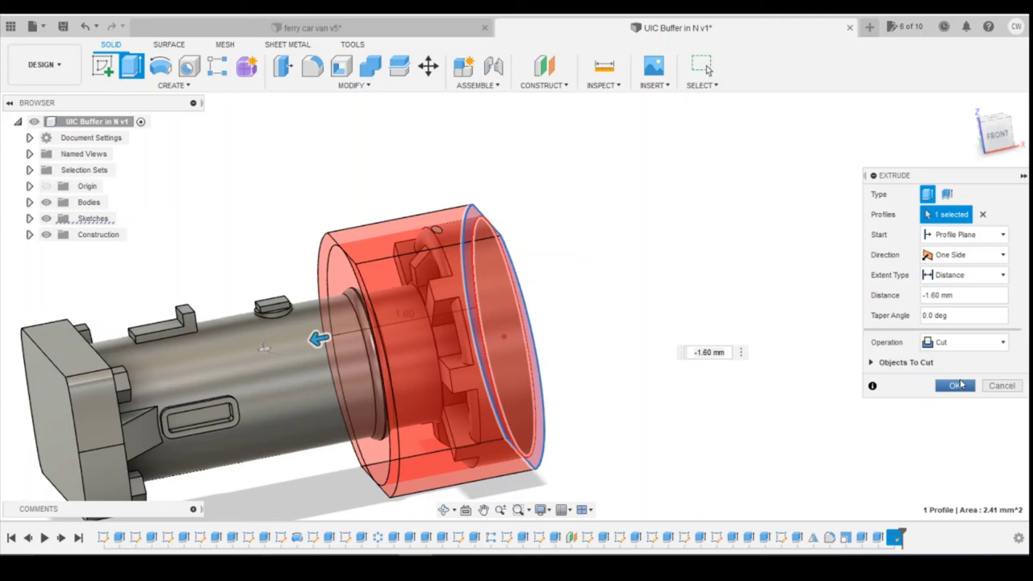
left_click(956, 388)
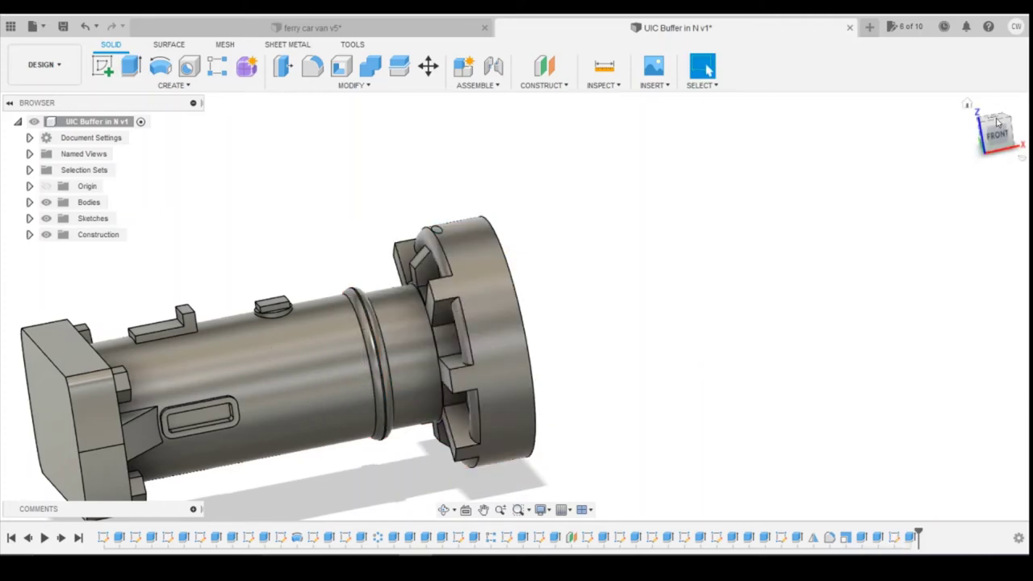
Measure the buffer head's thickness between its rear edge and the front face's circular edge.
mouse_move(999, 129)
left_mouse_down()
mouse_move(1006, 152)
mouse_move(991, 134)
left_mouse_up()
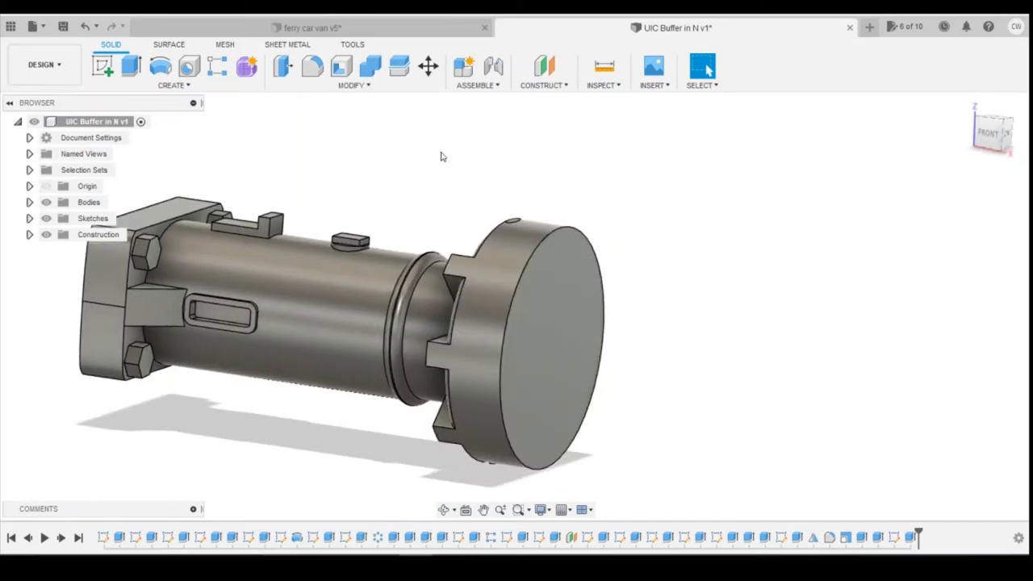
key("i")
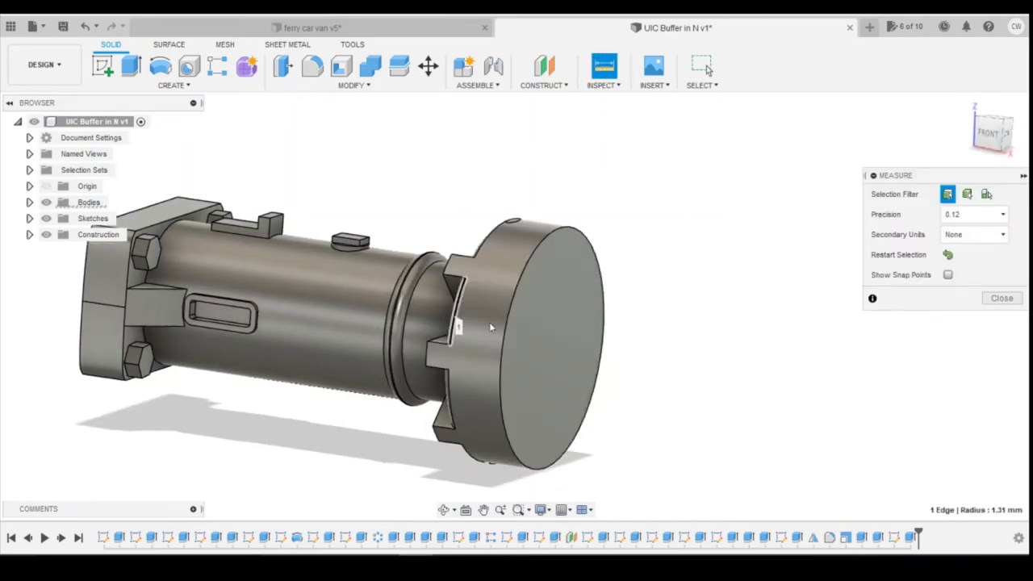
left_click(491, 327)
left_click(508, 327)
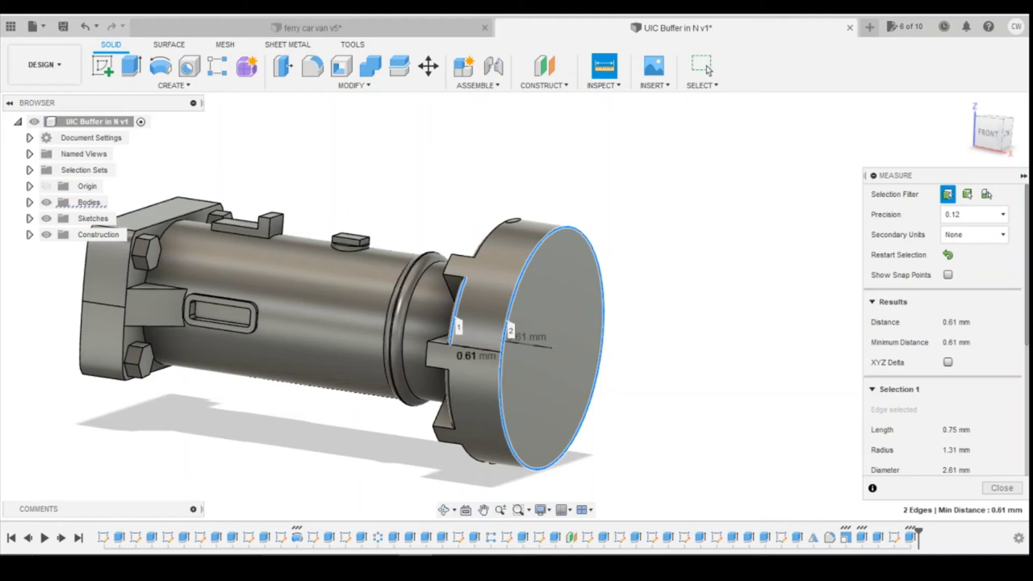
left_click(992, 134)
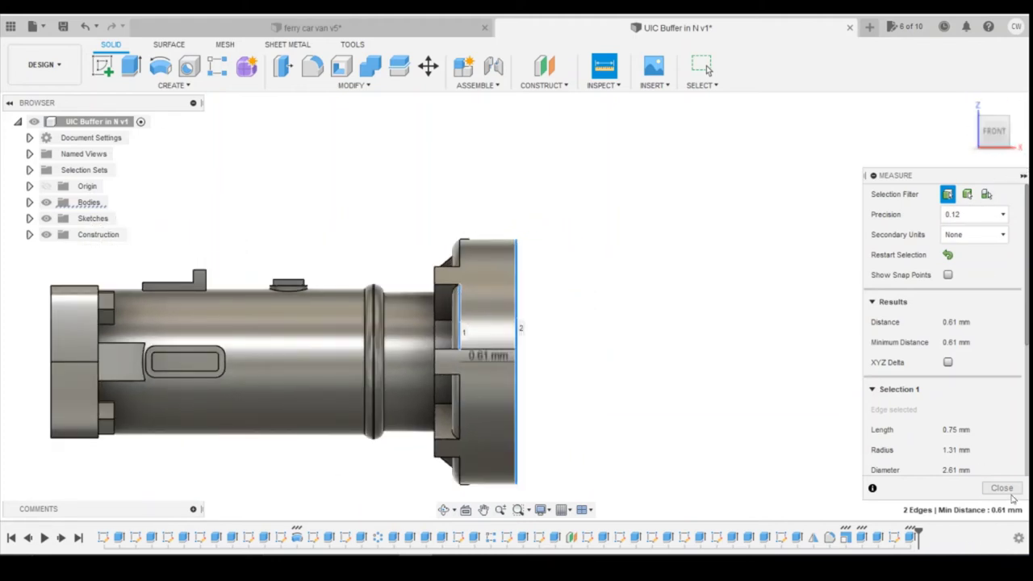
left_click(1002, 487)
Extrude the buffer head's front face by -0.20 mm as a cut to thin the head.
left_click(967, 104)
left_click(568, 353)
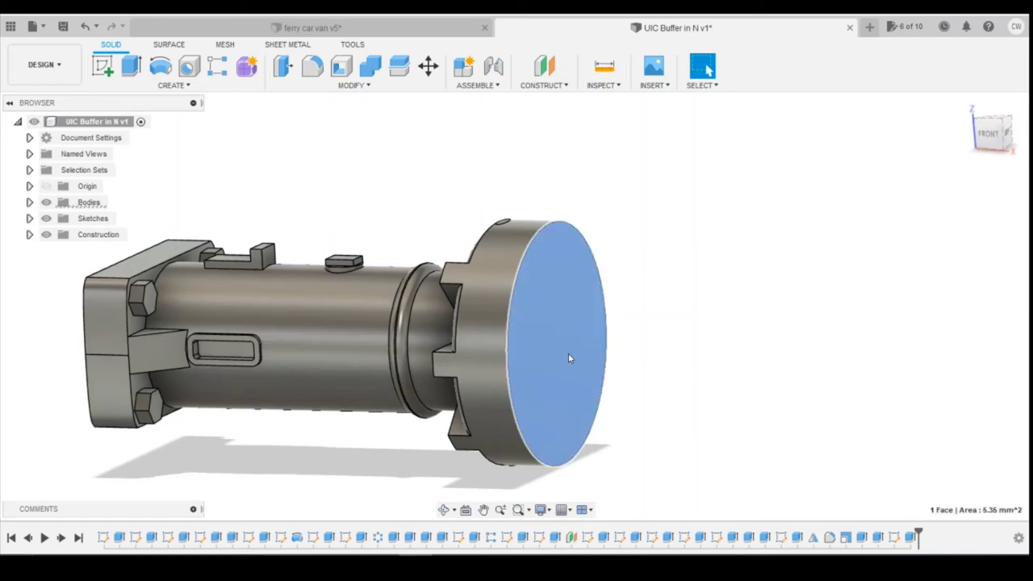
right_click(568, 353)
left_click(577, 167)
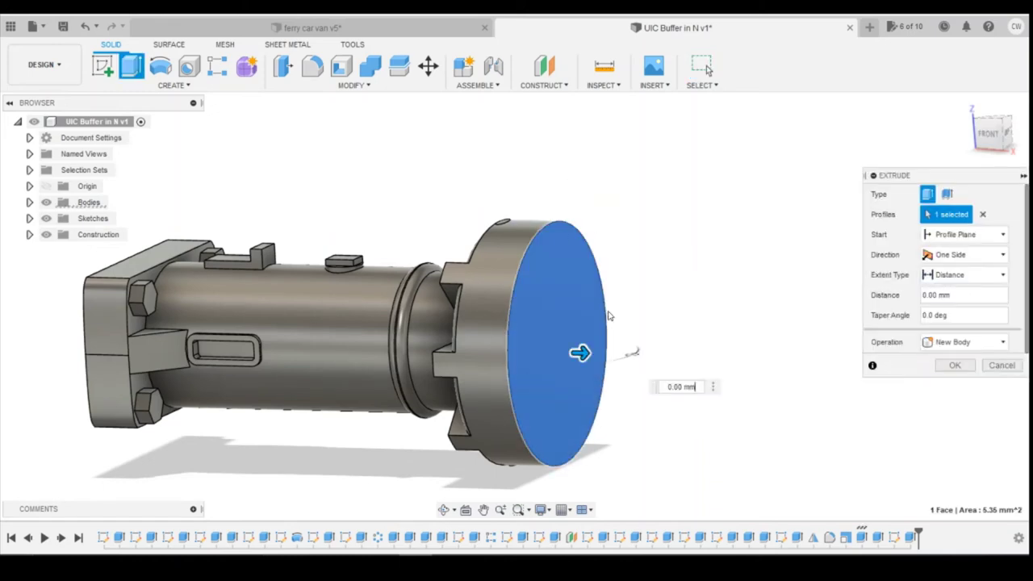
left_click_drag(578, 353, 570, 357)
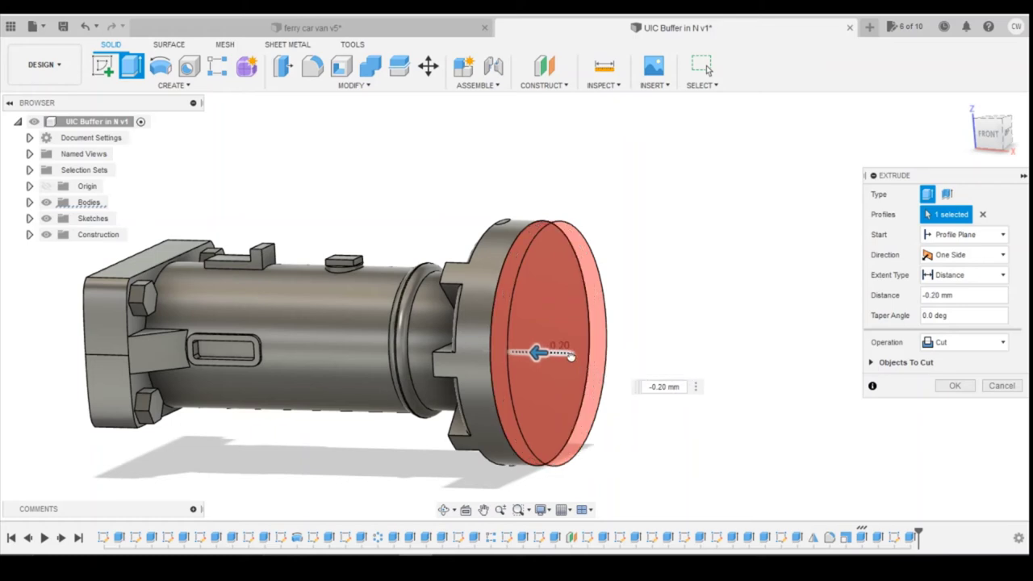
left_click(951, 387)
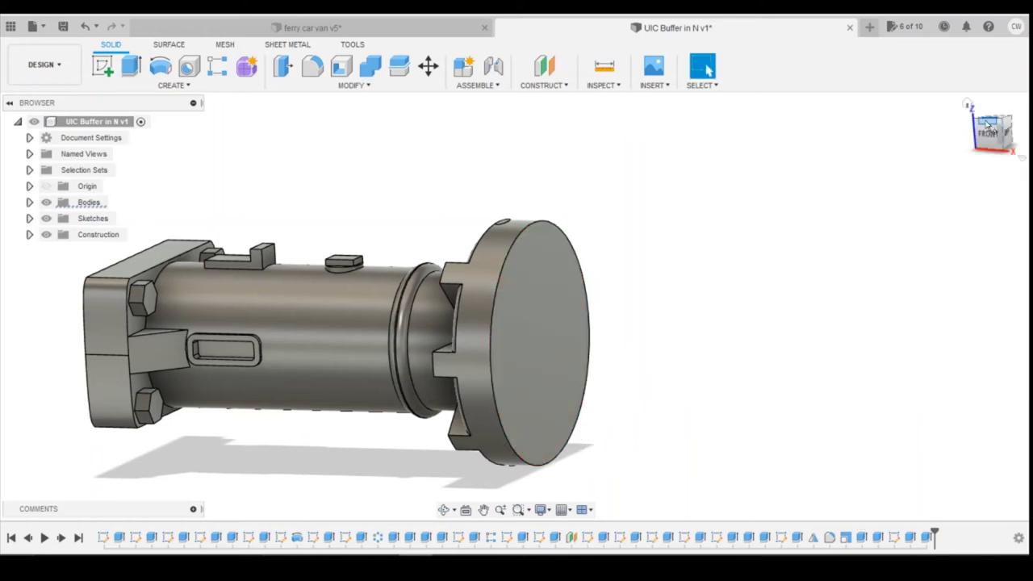
Try to create components from all the buffer's bodies, and undo the conversion.
left_click_drag(984, 142, 1003, 137)
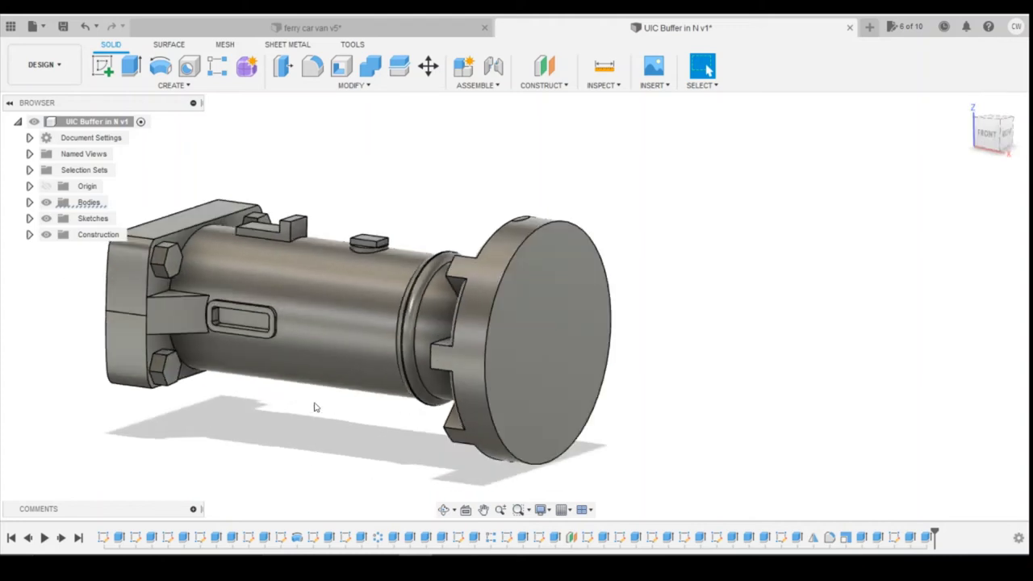
scroll(316, 403, "down", 2)
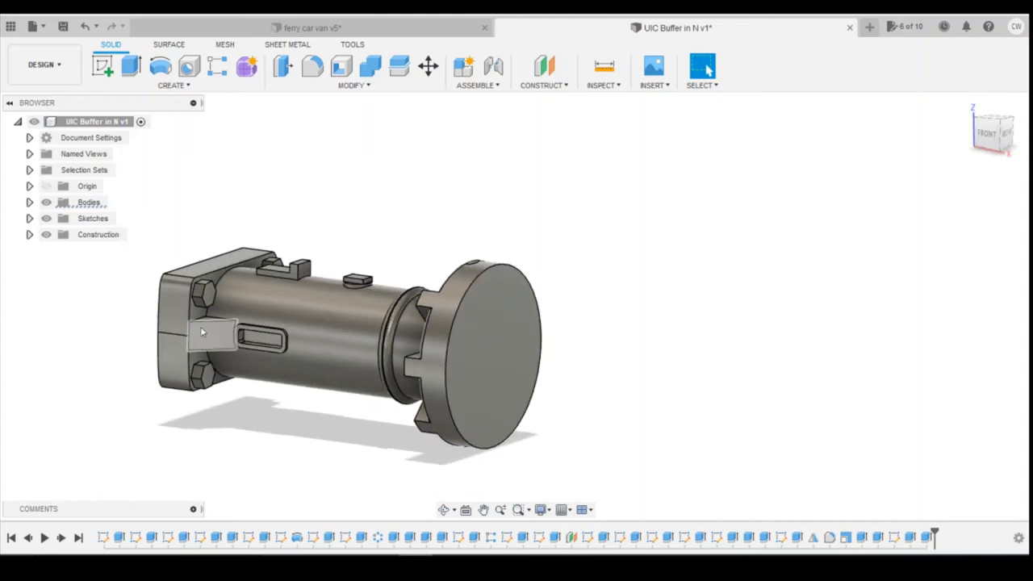
right_click(95, 208)
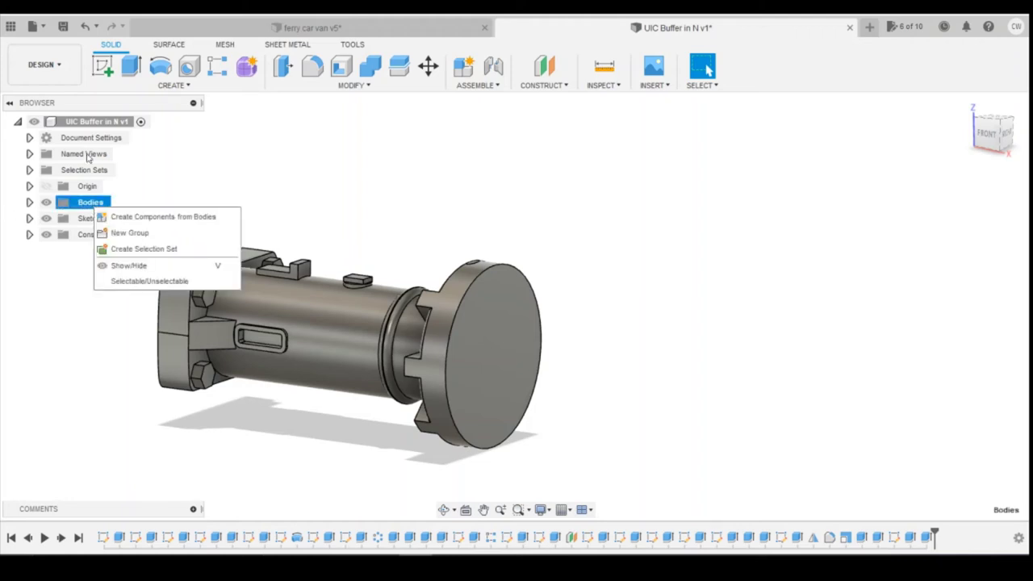
left_click(158, 217)
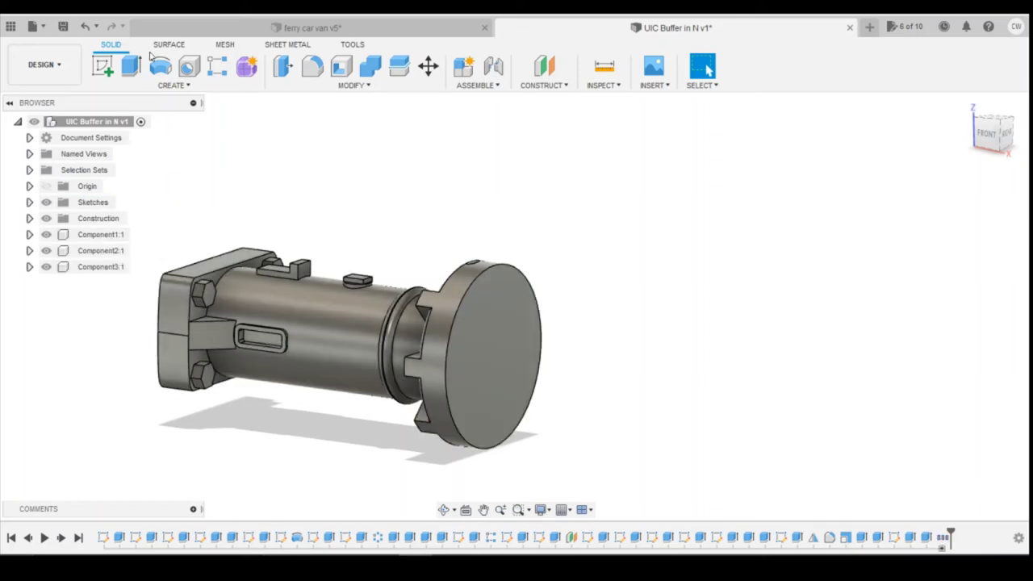
left_click(84, 26)
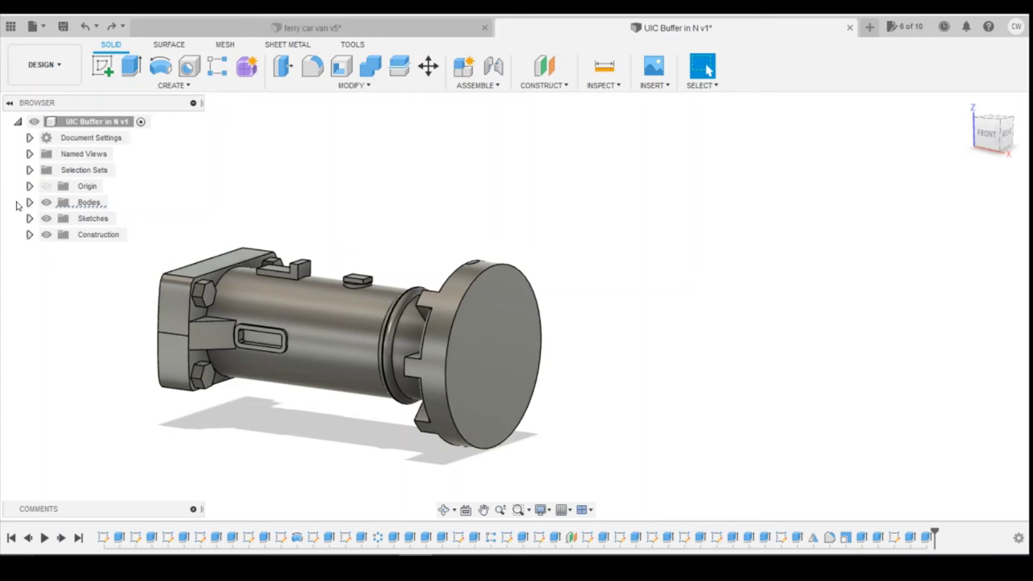
Hide Body2 and Body3, and create a component from Body1 only.
left_click(29, 203)
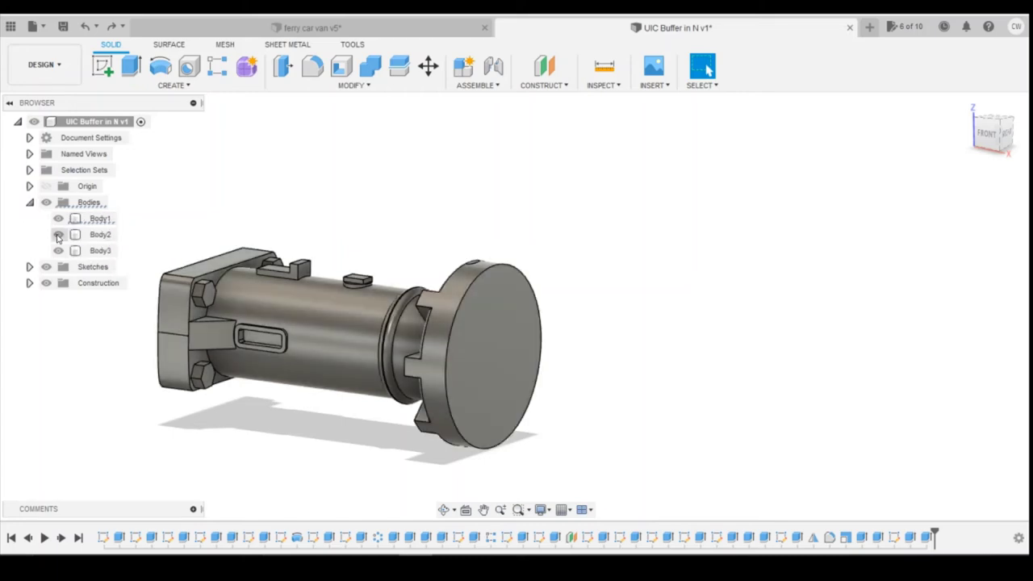
left_click(58, 251)
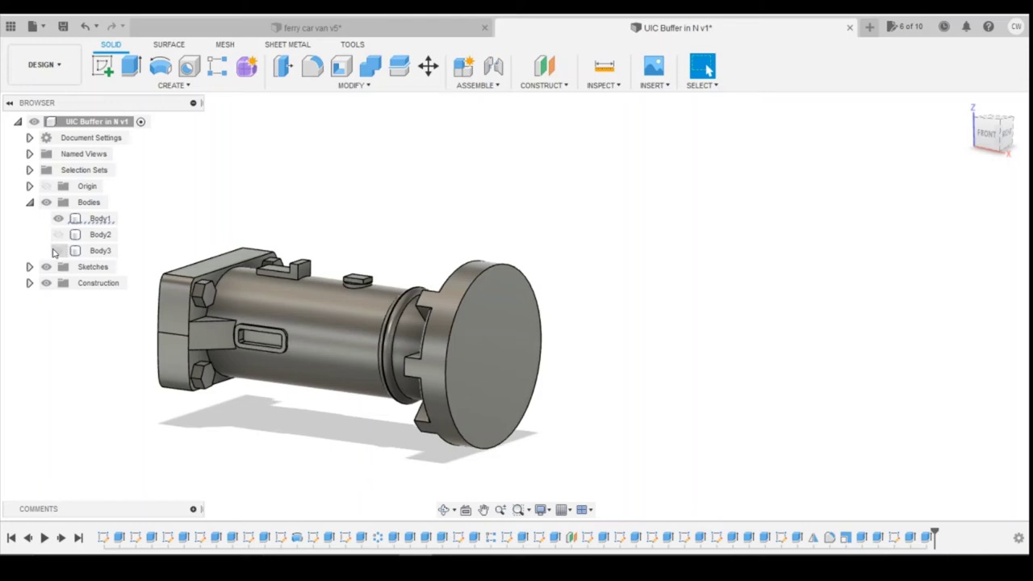
right_click(105, 220)
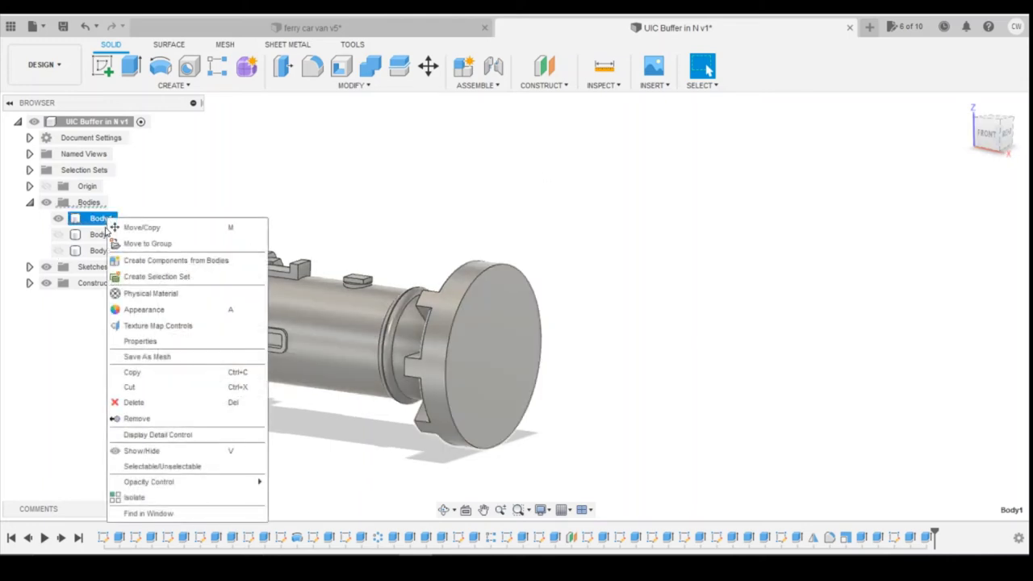
left_click(150, 265)
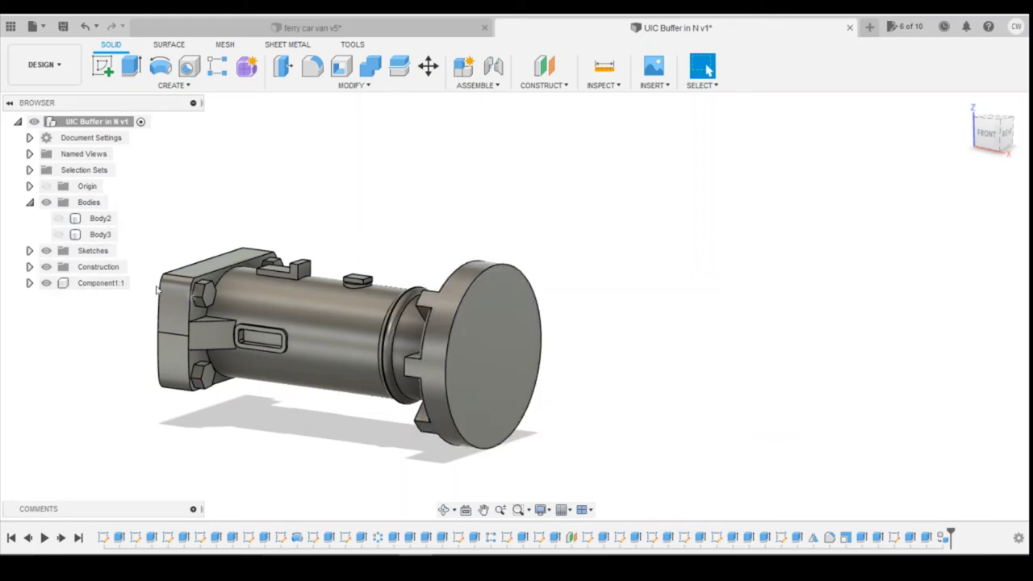
Copy the new buffer component and switch to the ferry car van design.
left_click(29, 283)
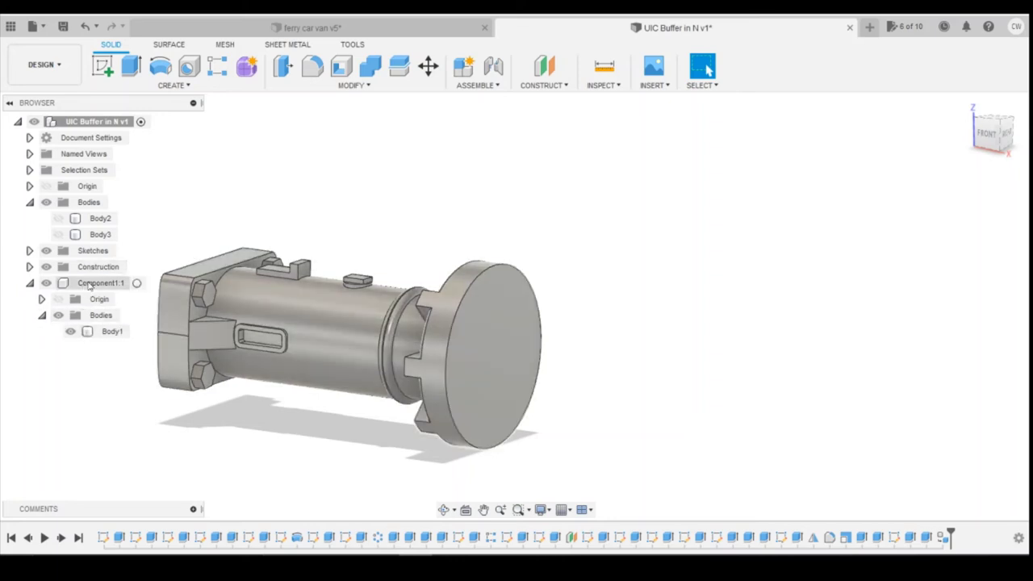
right_click(97, 283)
left_click(129, 232)
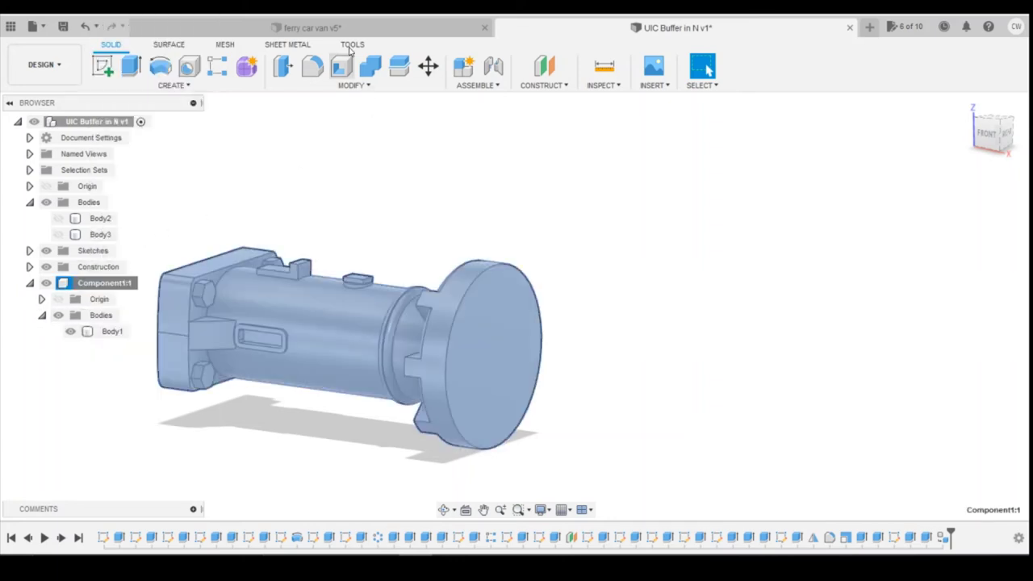
left_click(347, 25)
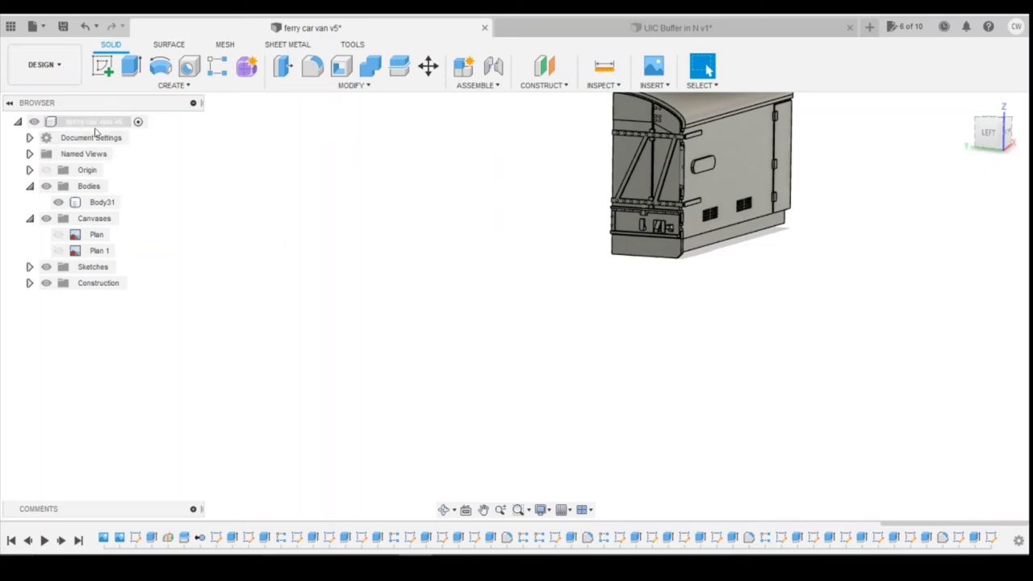
Paste the copied buffer into the van's root component as a new component and raise it 210 mm along Z.
right_click(96, 122)
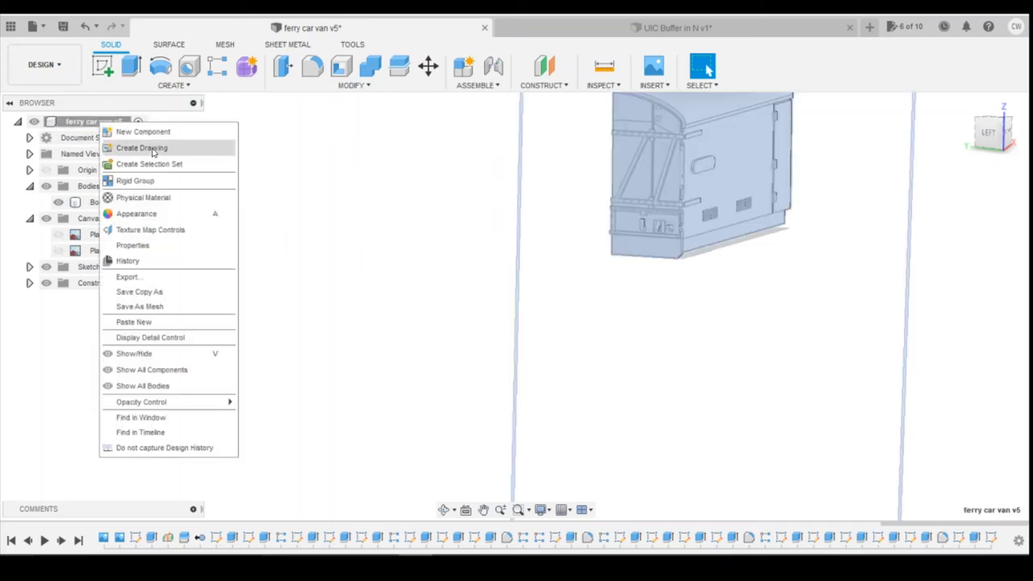
left_click(177, 320)
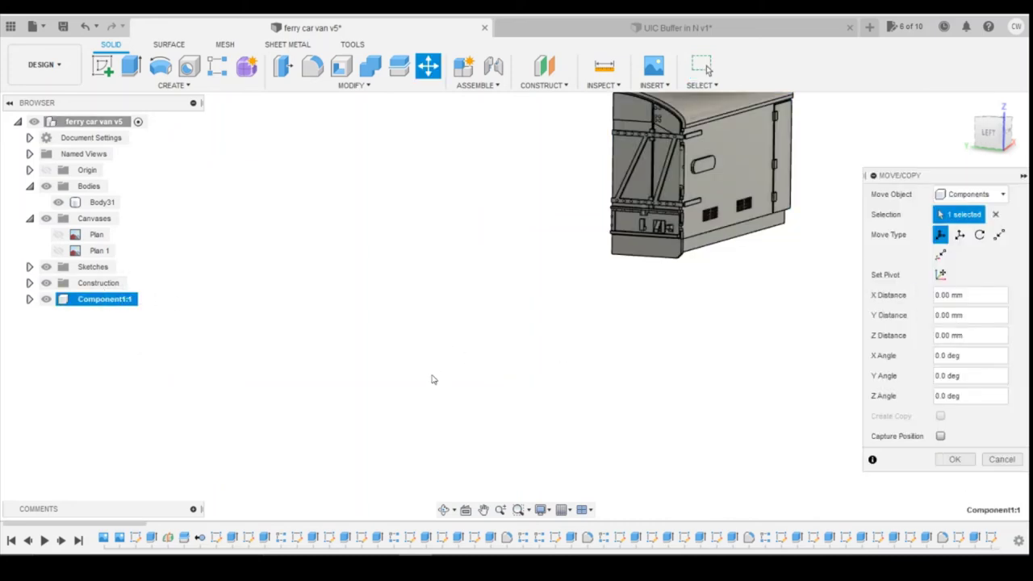
scroll(434, 379, "down", 5)
scroll(455, 315, "up", 2)
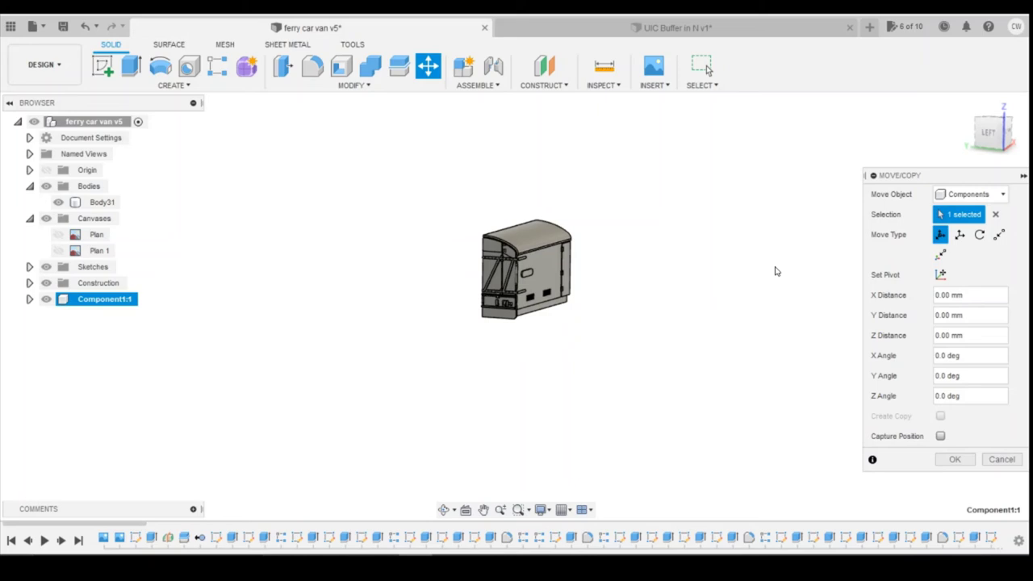
scroll(711, 282, "down", 2)
scroll(703, 260, "up", 3)
scroll(623, 331, "down", 4)
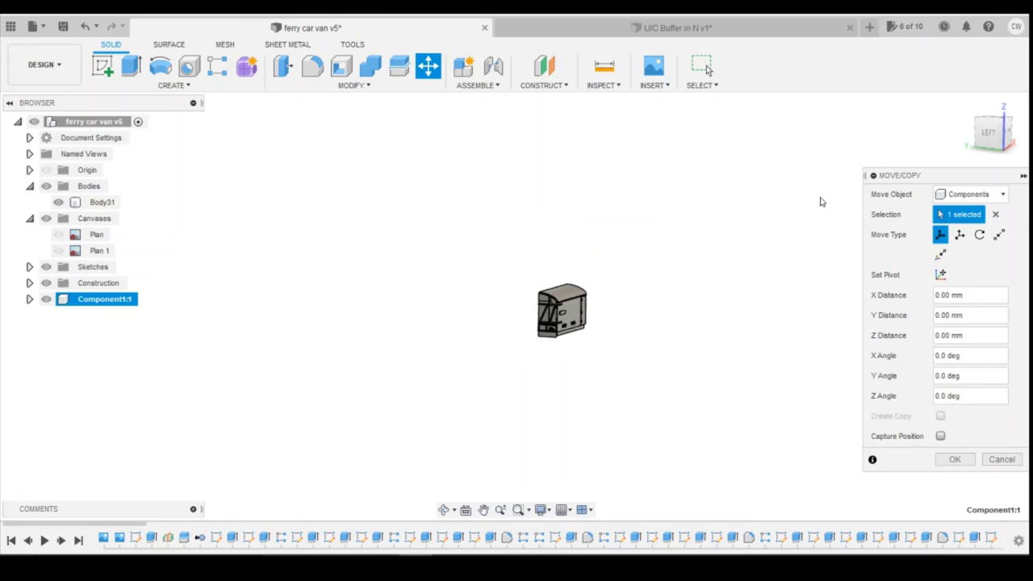
scroll(687, 267, "down", 2)
scroll(662, 258, "up", 1)
scroll(667, 267, "down", 2)
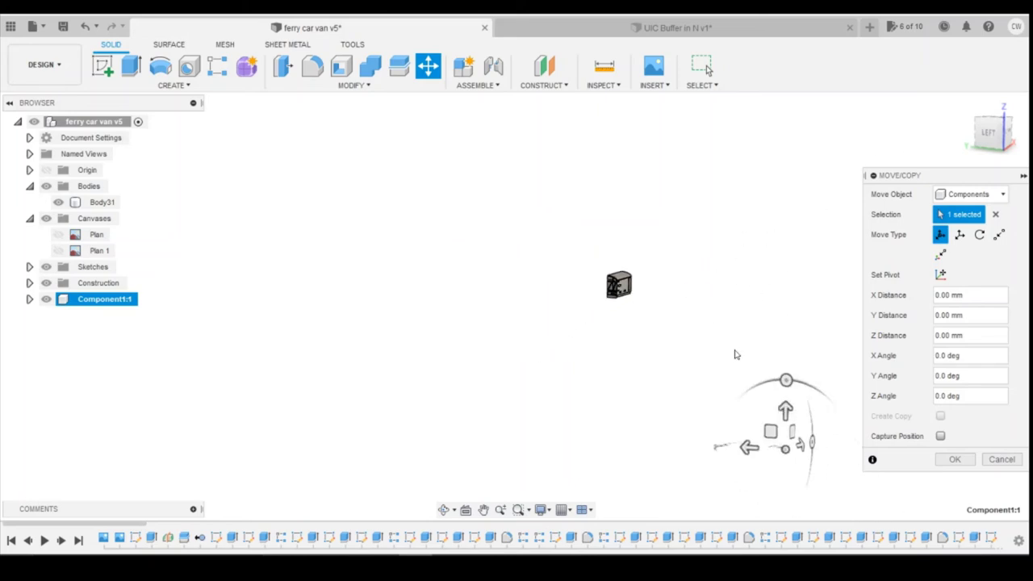
scroll(781, 423, "up", 5)
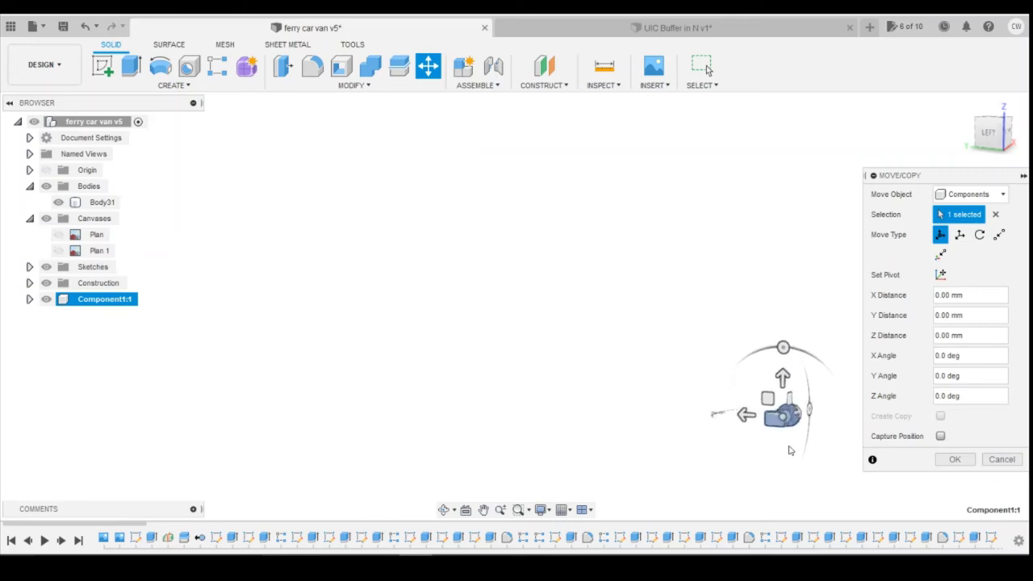
scroll(779, 435, "down", 3)
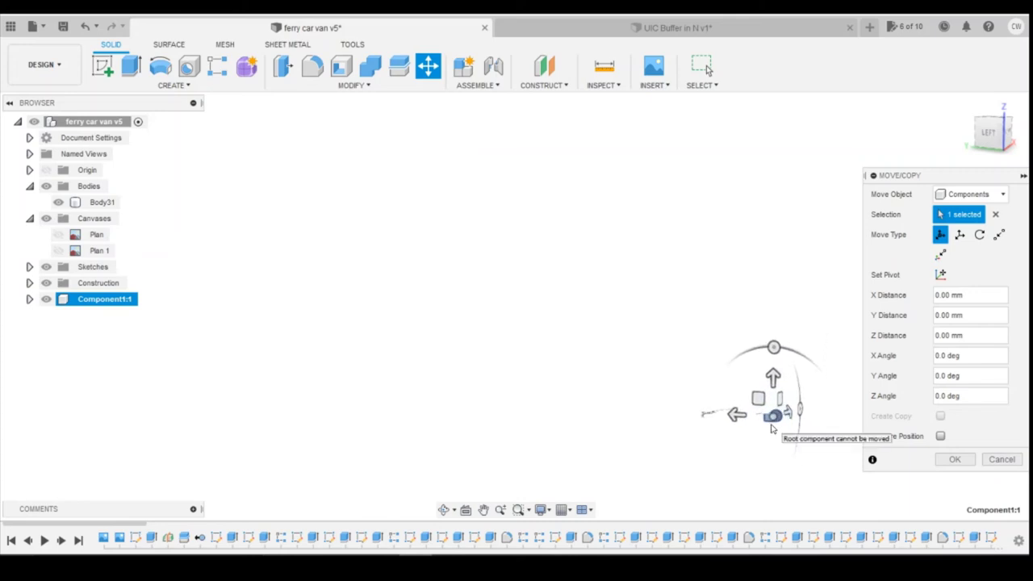
scroll(772, 421, "down", 2)
left_click(993, 139)
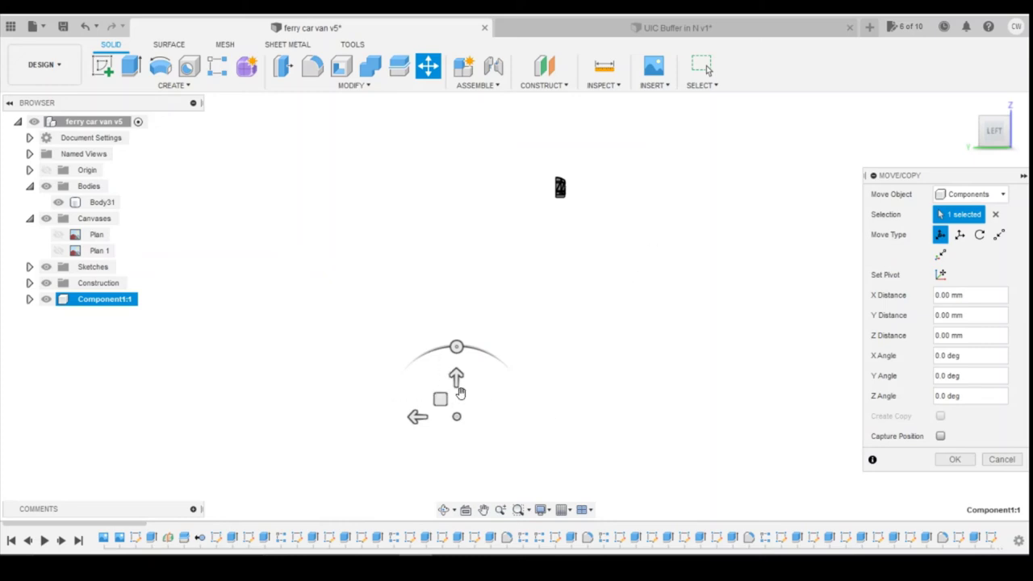
left_click_drag(457, 384, 482, 156)
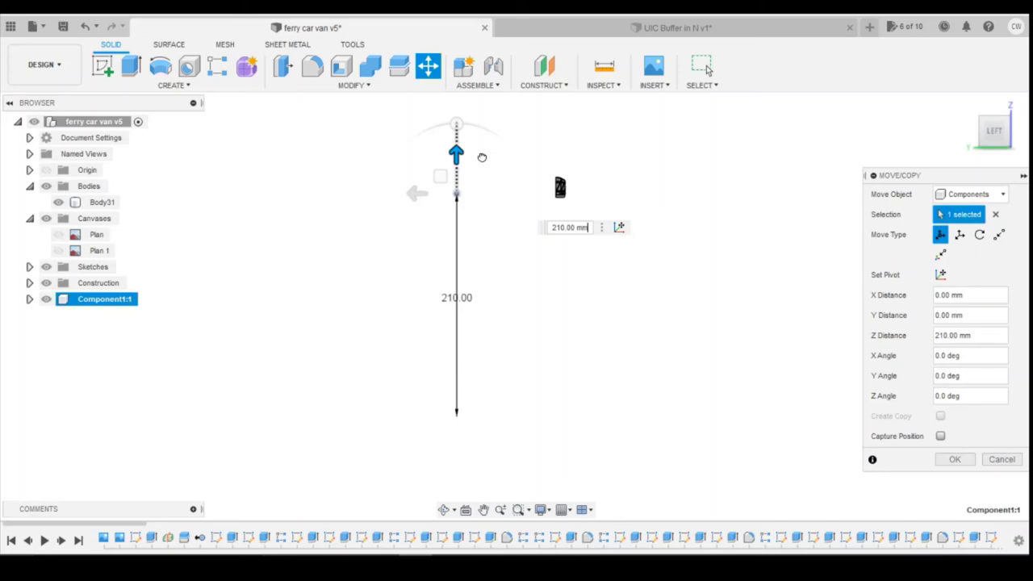
Move the buffer -106 mm along Y to bring it beside the van's end.
left_click_drag(422, 195, 576, 215)
scroll(569, 205, "up", 8)
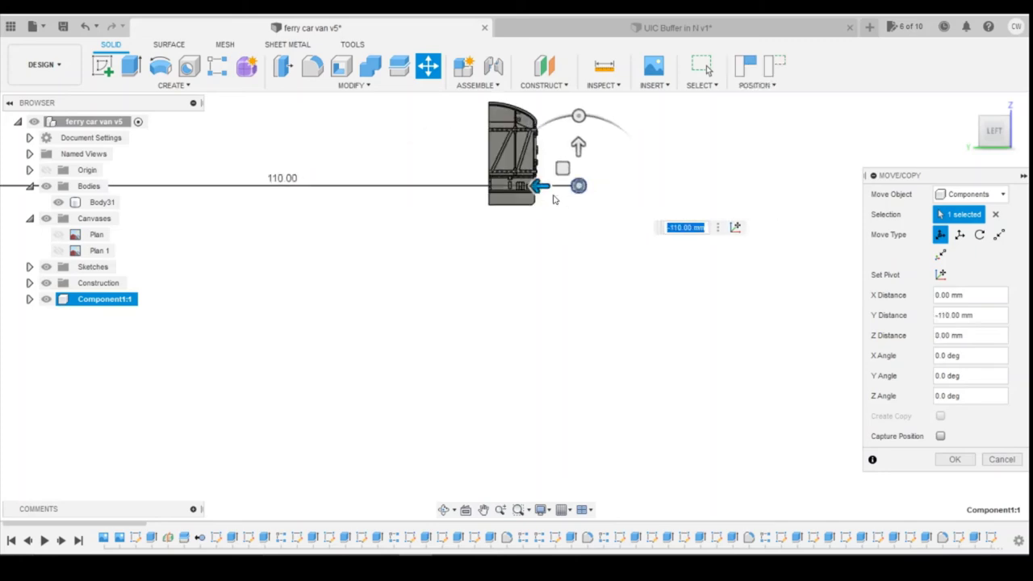
scroll(557, 195, "down", 2)
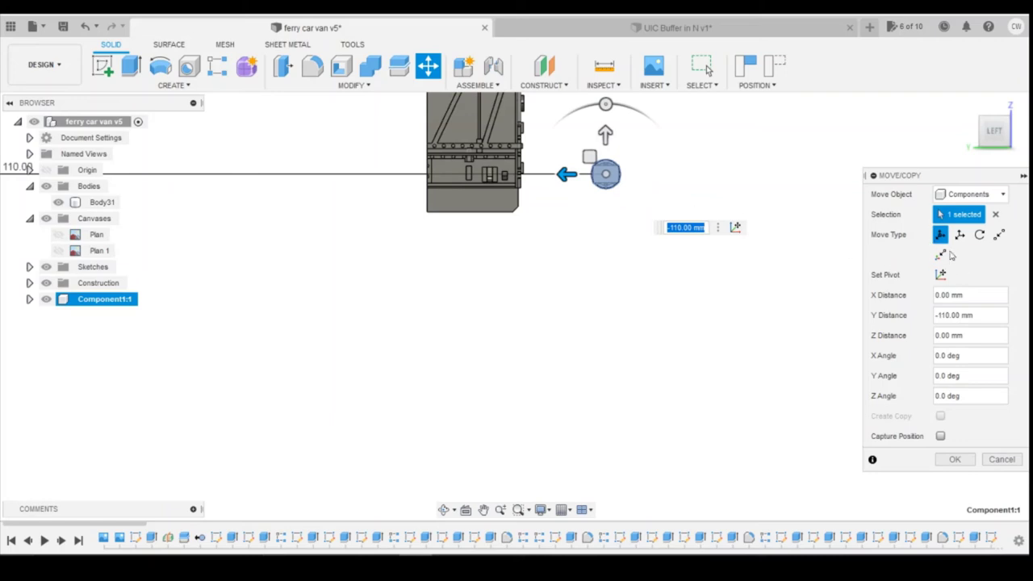
left_click(1021, 133)
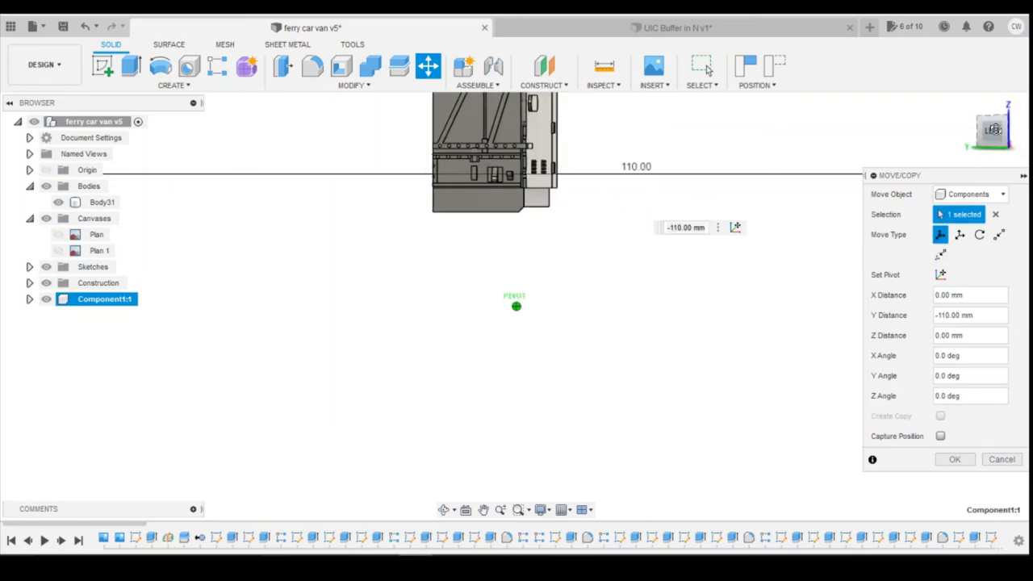
scroll(688, 310, "down", 2)
scroll(323, 323, "down", 4)
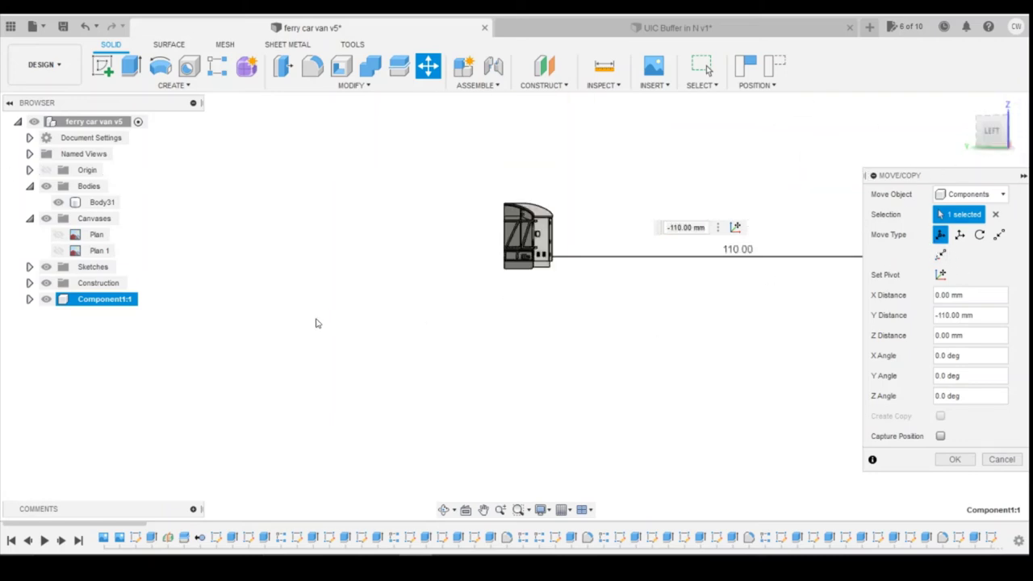
left_click(981, 131)
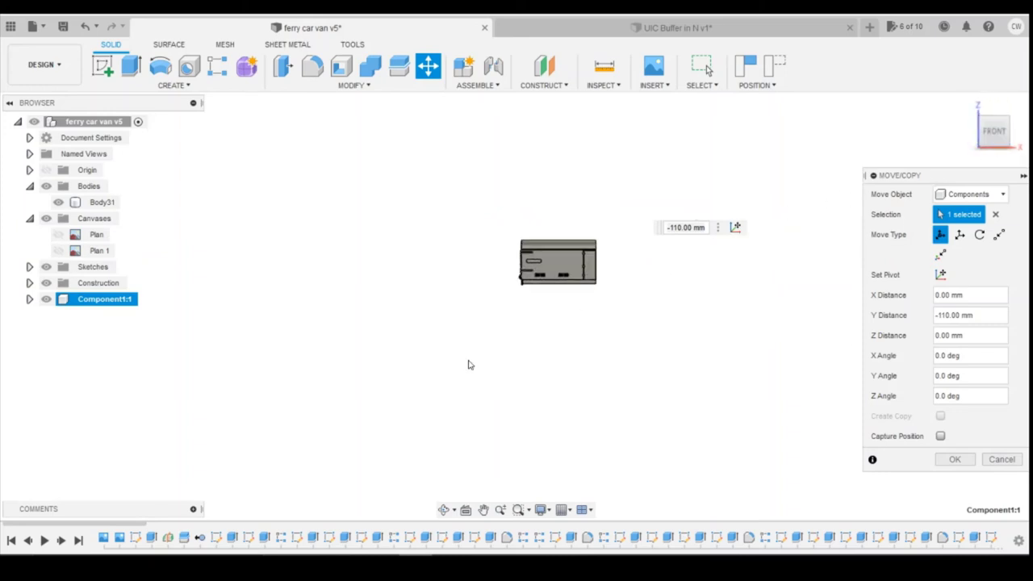
scroll(473, 360, "down", 4)
scroll(762, 348, "up", 4)
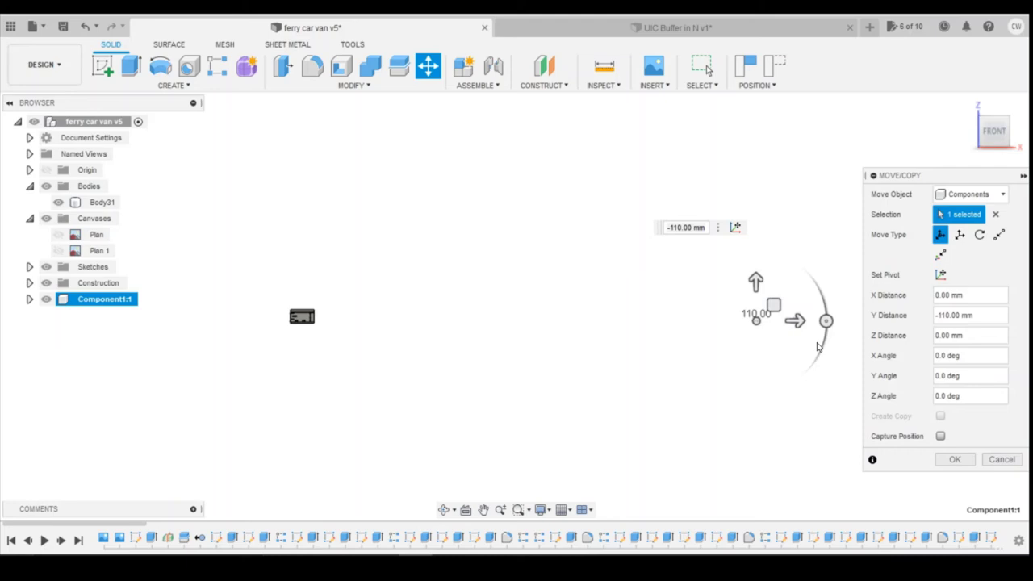
left_click(993, 136)
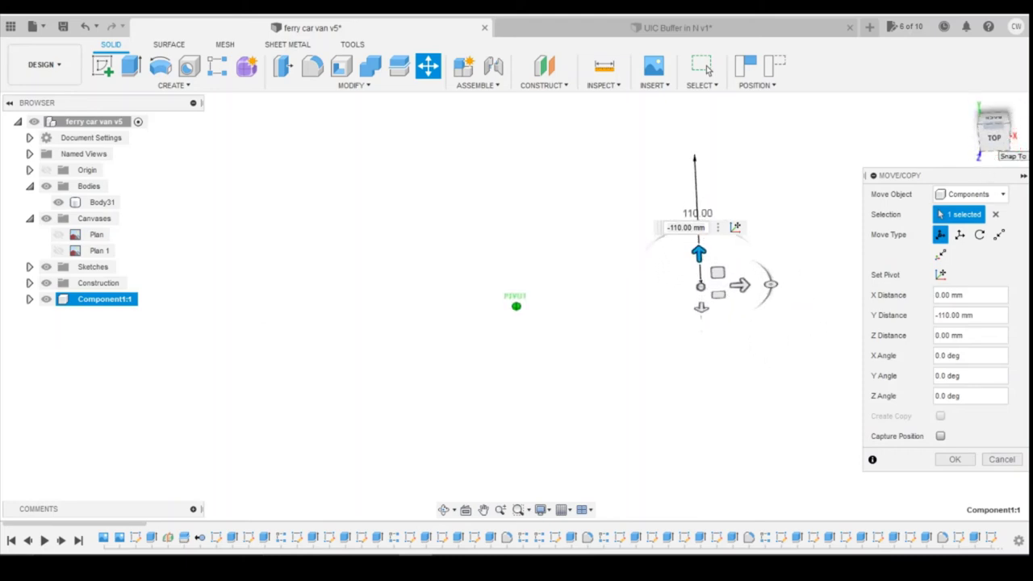
mouse_move(994, 138)
left_mouse_down()
mouse_move(971, 131)
mouse_move(989, 123)
left_mouse_up()
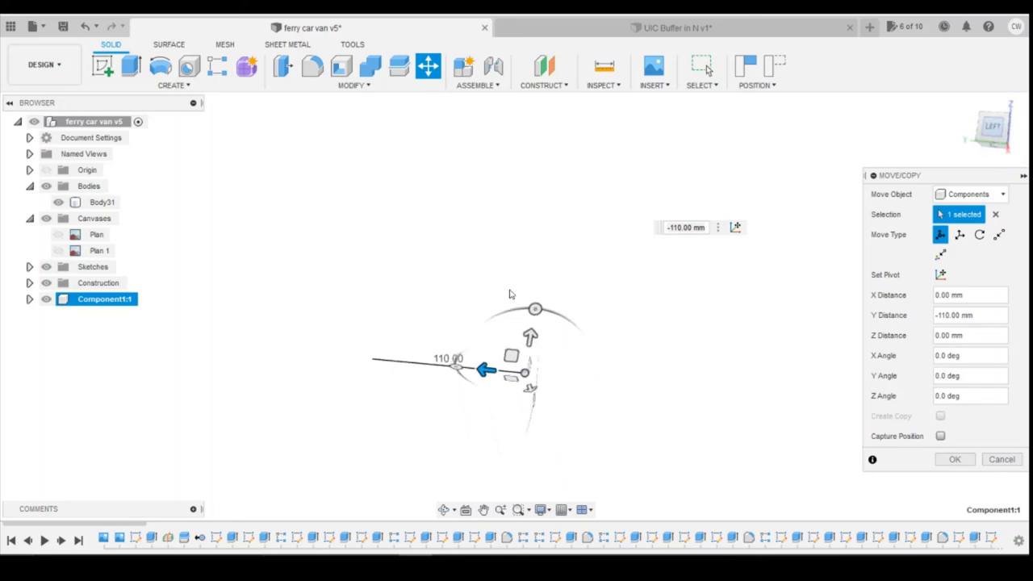
scroll(492, 297, "up", 10)
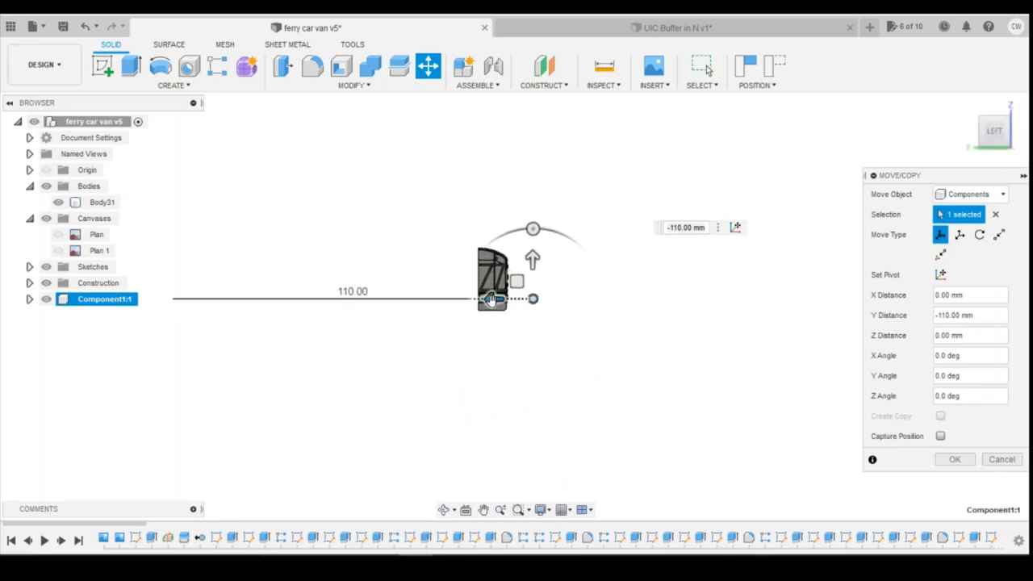
left_click_drag(599, 302, 533, 299)
Move the buffer -650 mm along X to place it just beyond the van's headstock end.
left_click(1019, 135)
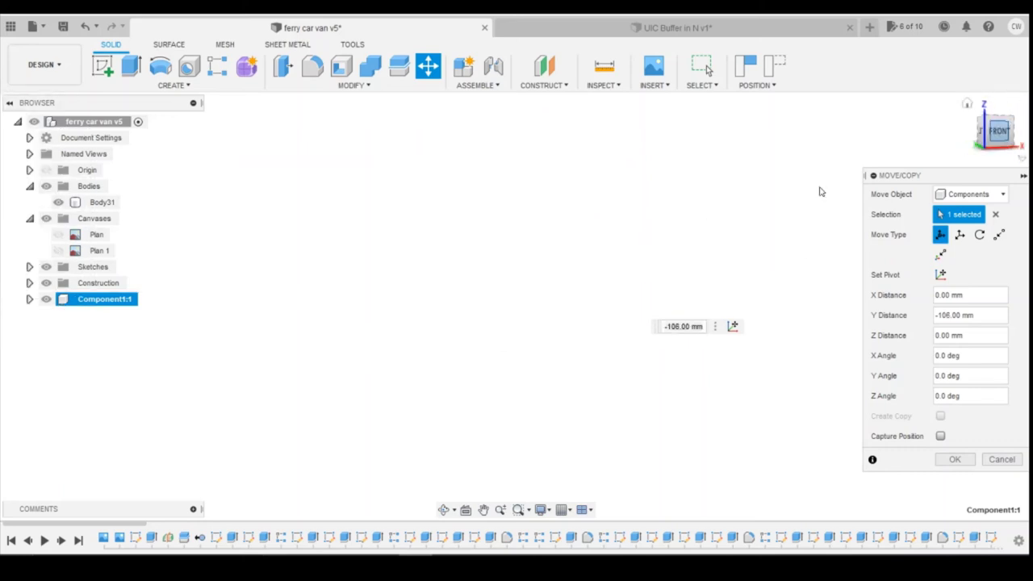
scroll(415, 321, "down", 3)
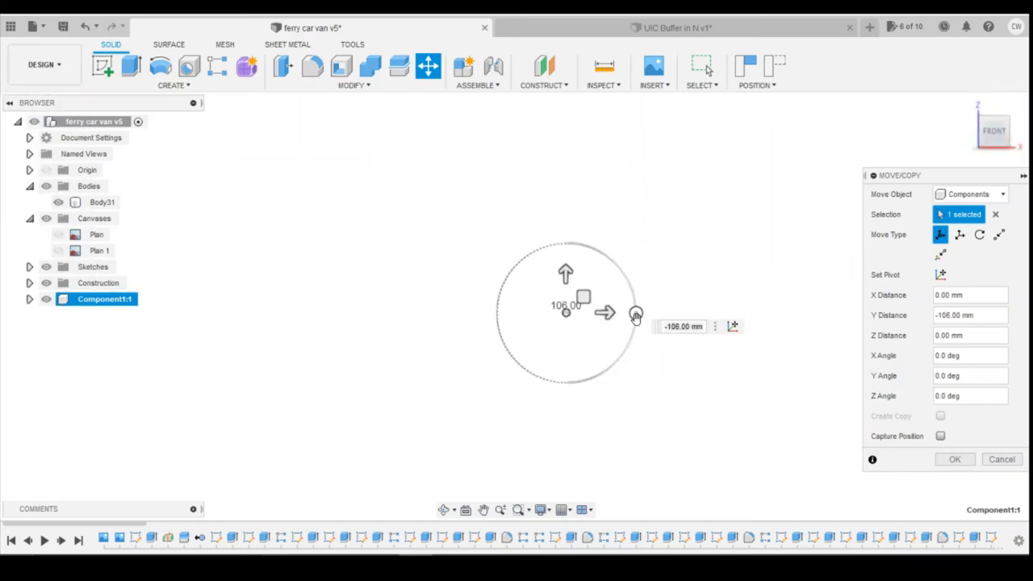
scroll(609, 338, "down", 4)
scroll(609, 337, "up", 2)
left_click_drag(618, 331, 159, 356)
scroll(165, 345, "up", 5)
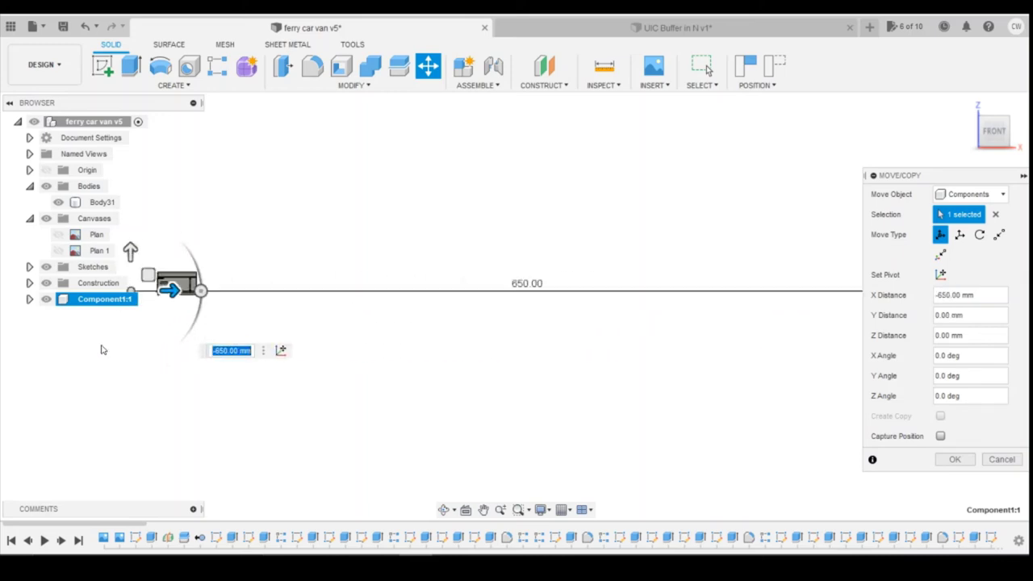
scroll(625, 275, "down", 2)
scroll(355, 299, "up", 2)
scroll(339, 289, "up", 3)
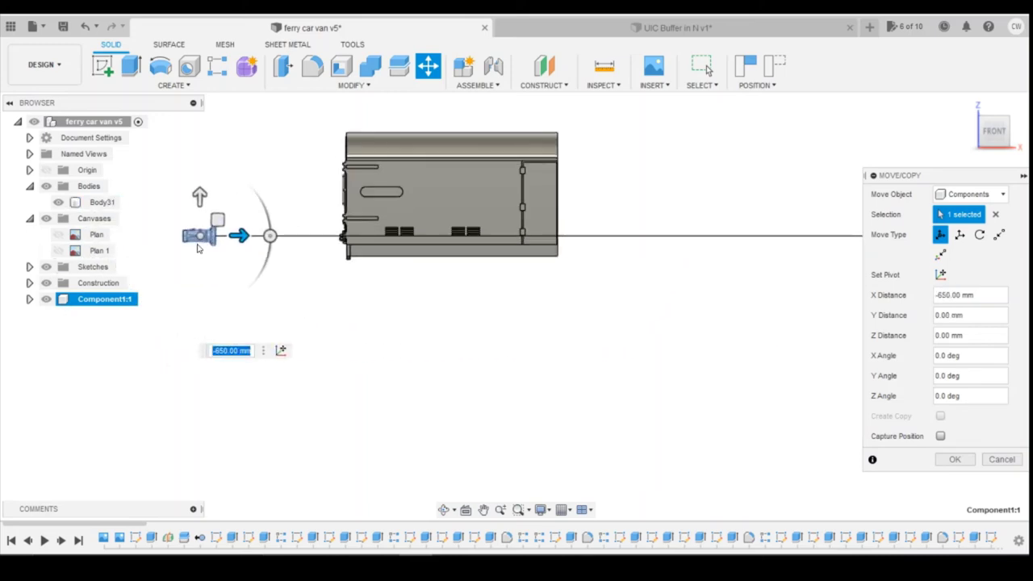
Rotate the buffer -180 degrees about Y so its head faces away from the van.
left_click_drag(268, 235, 130, 230)
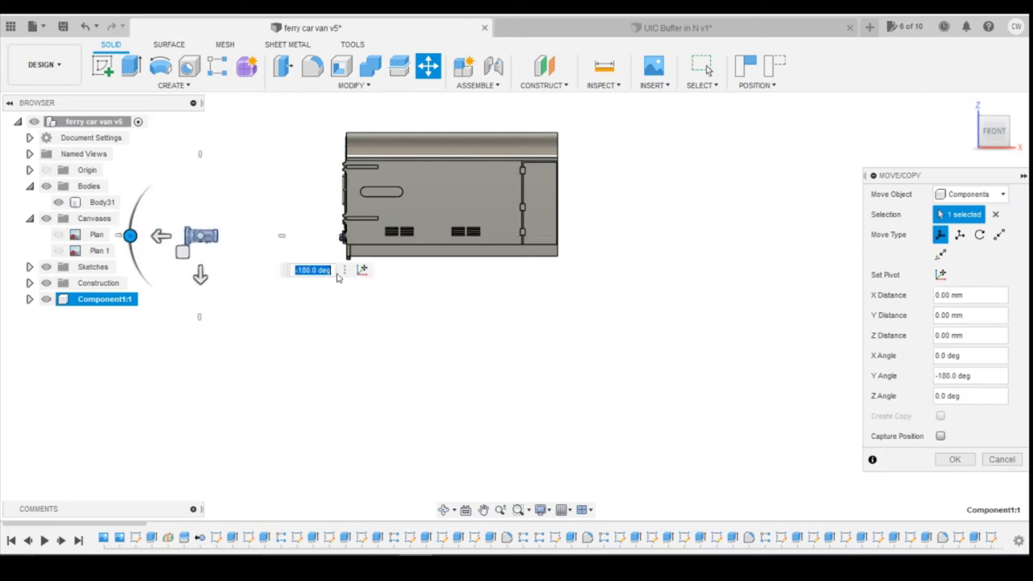
scroll(341, 270, "up", 1)
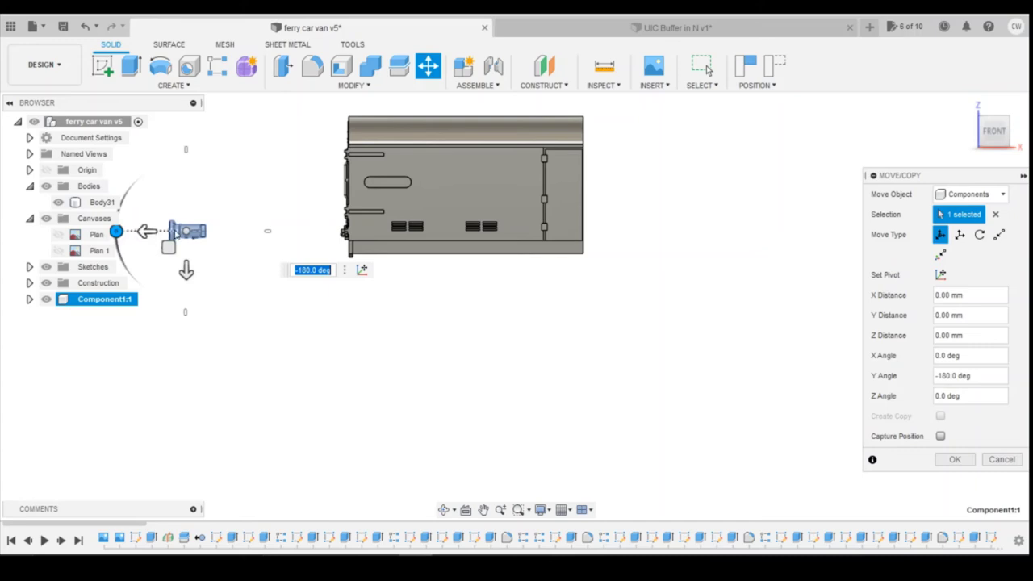
middle_click_drag(467, 232, 485, 222, "shift")
Move the buffer -19.51 mm in X and 2.21 mm in Z so its base meets the headstock.
left_click(1000, 130)
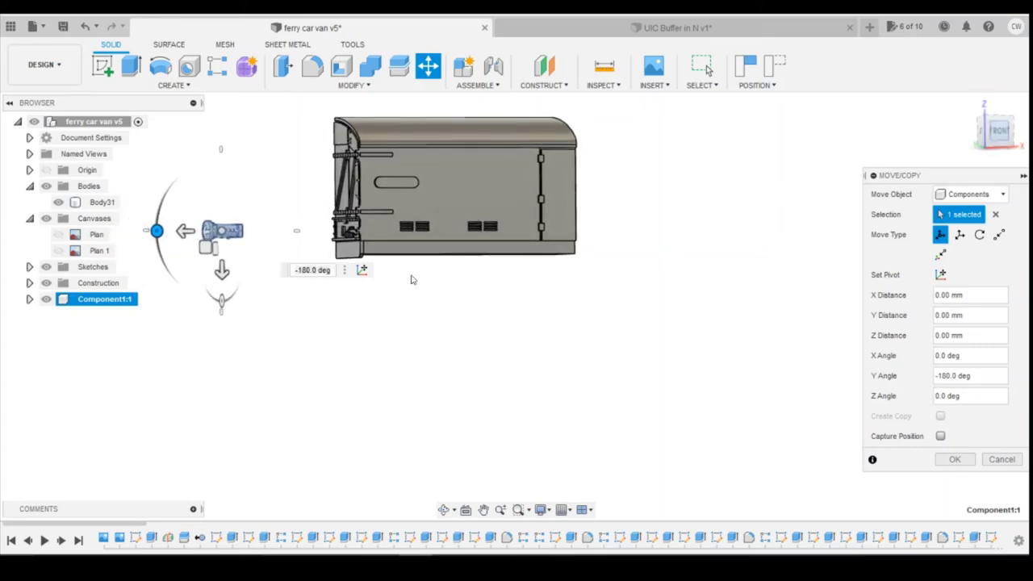
left_click_drag(185, 239, 312, 263)
scroll(306, 254, "up", 2)
scroll(306, 254, "up", 5)
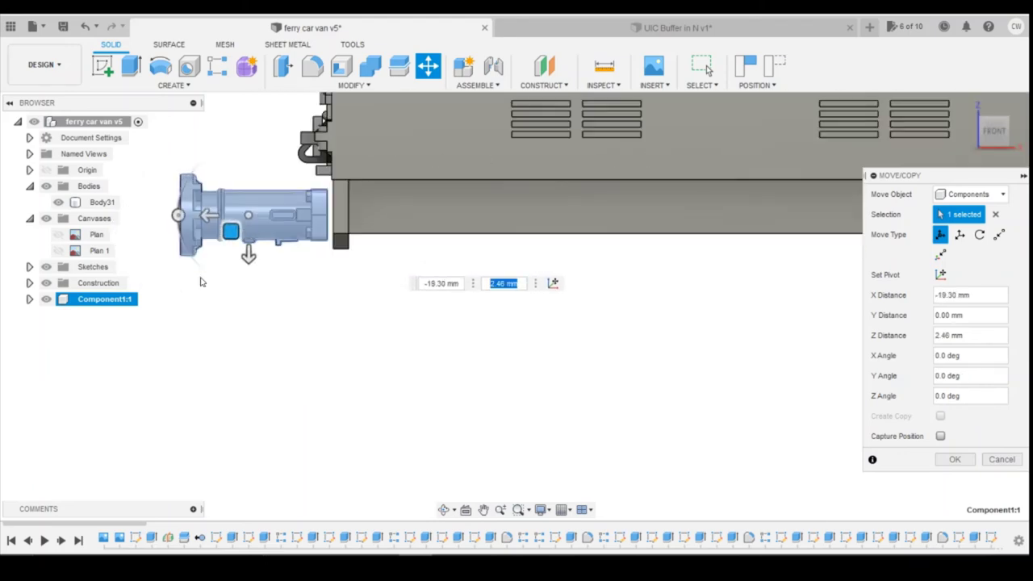
mouse_move(258, 199)
left_mouse_down()
mouse_move(260, 187)
mouse_move(247, 185)
mouse_move(262, 193)
left_mouse_up()
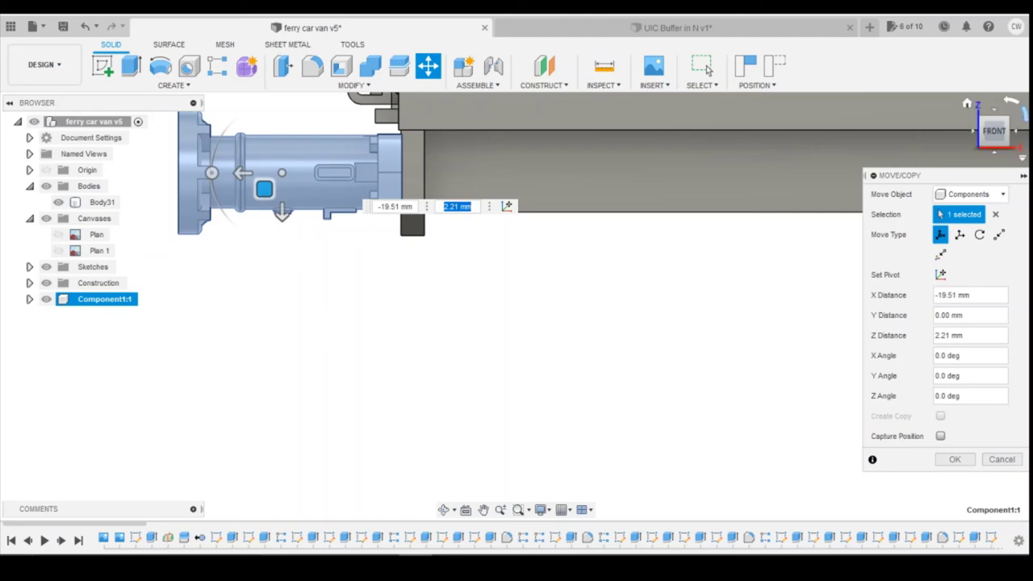
Shift the buffer 6.03 mm in Y and 0.42 mm in Z onto the headstock's end, consulting the reference photo.
left_click(976, 133)
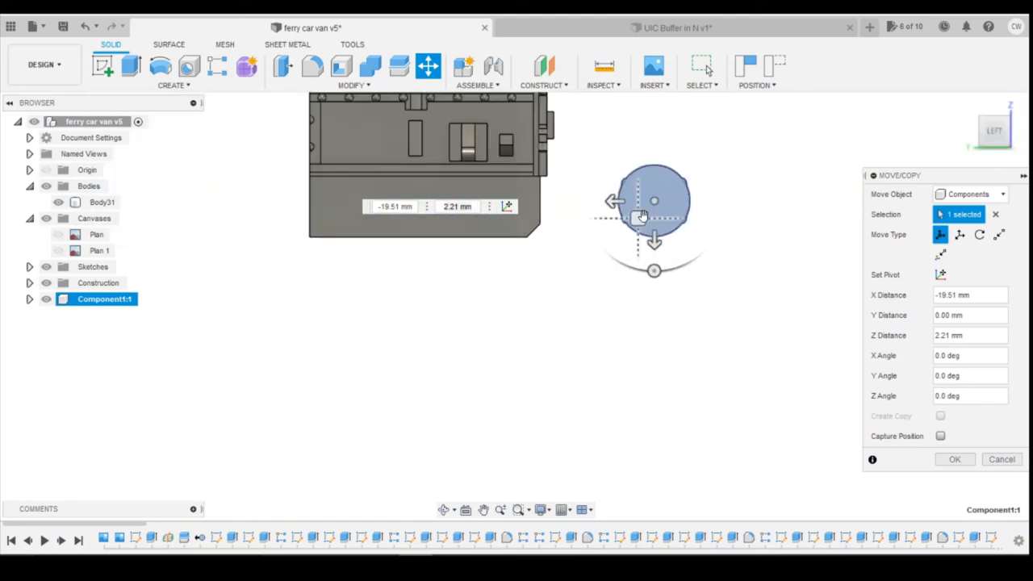
left_click_drag(639, 216, 479, 220)
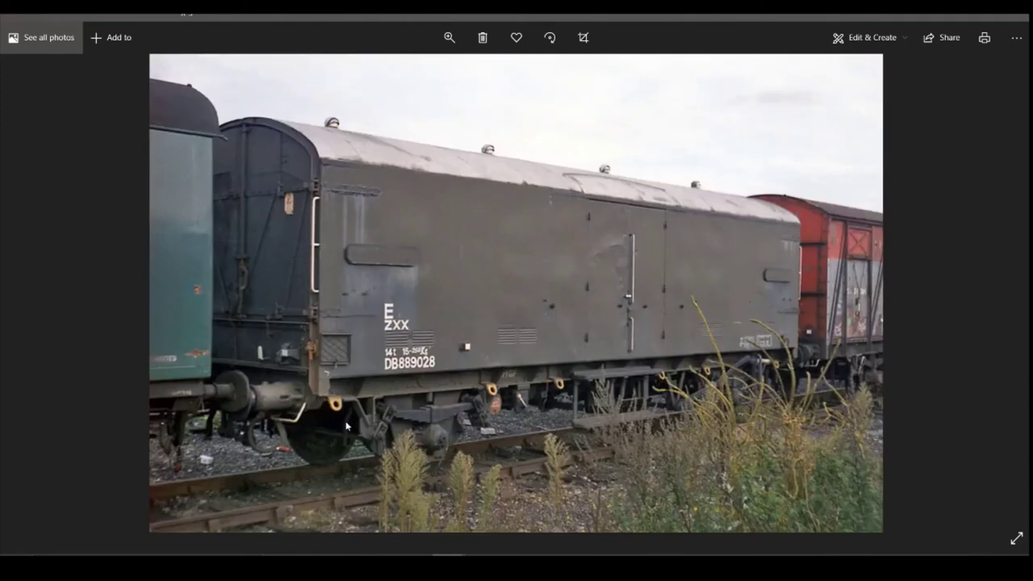
key("alt+Tab")
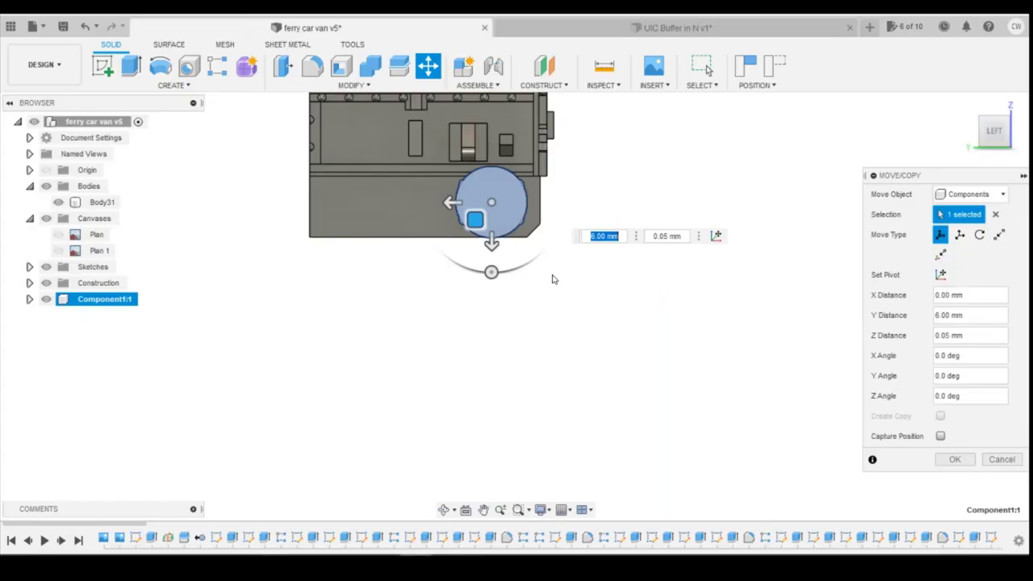
left_click_drag(475, 219, 478, 233)
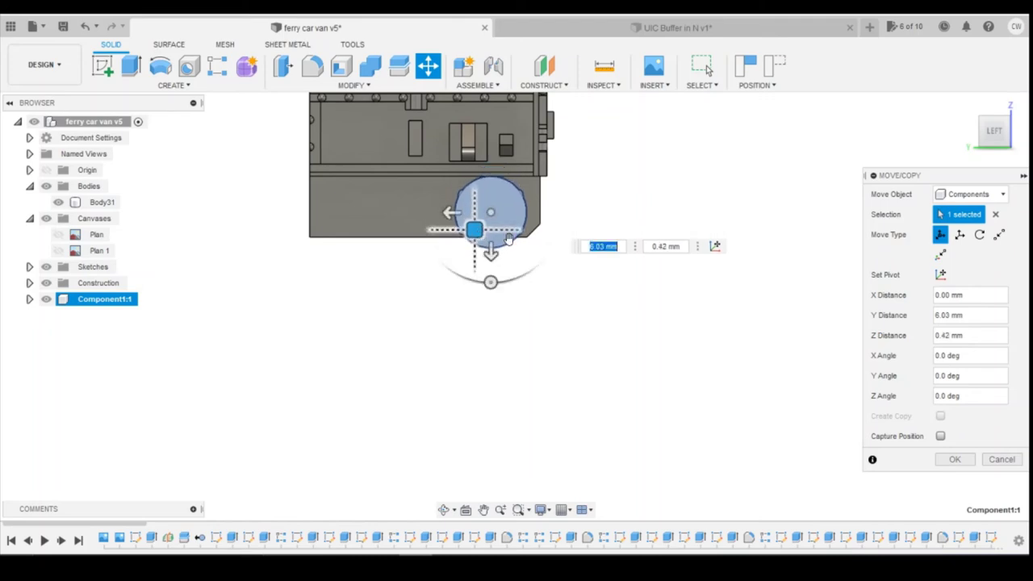
Rotate the buffer -180 degrees about X to turn it upright on the headstock.
left_click(1004, 136)
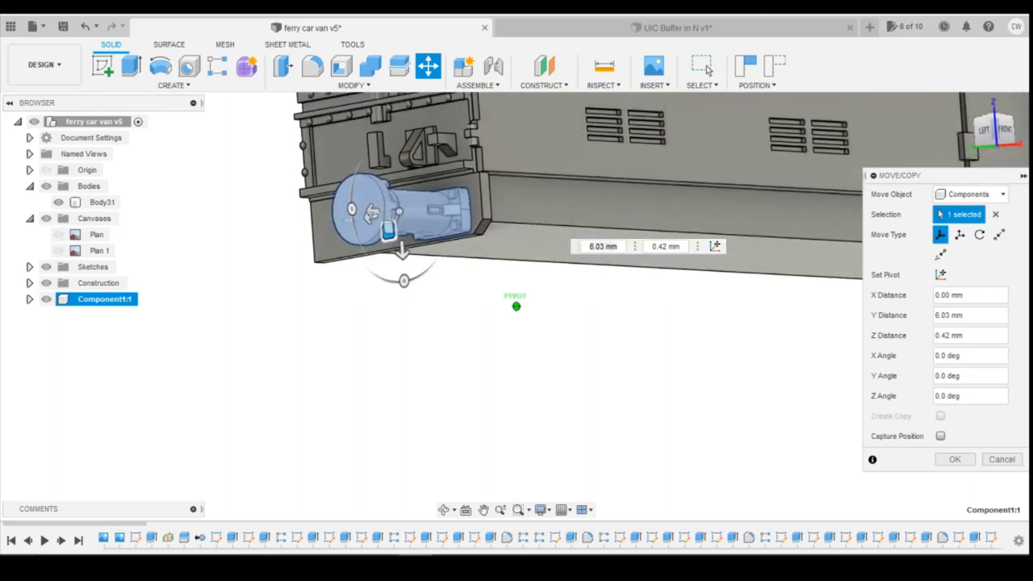
mouse_move(1004, 136)
left_mouse_down()
mouse_move(981, 135)
mouse_move(986, 108)
mouse_move(986, 136)
left_mouse_up()
left_click(1000, 134)
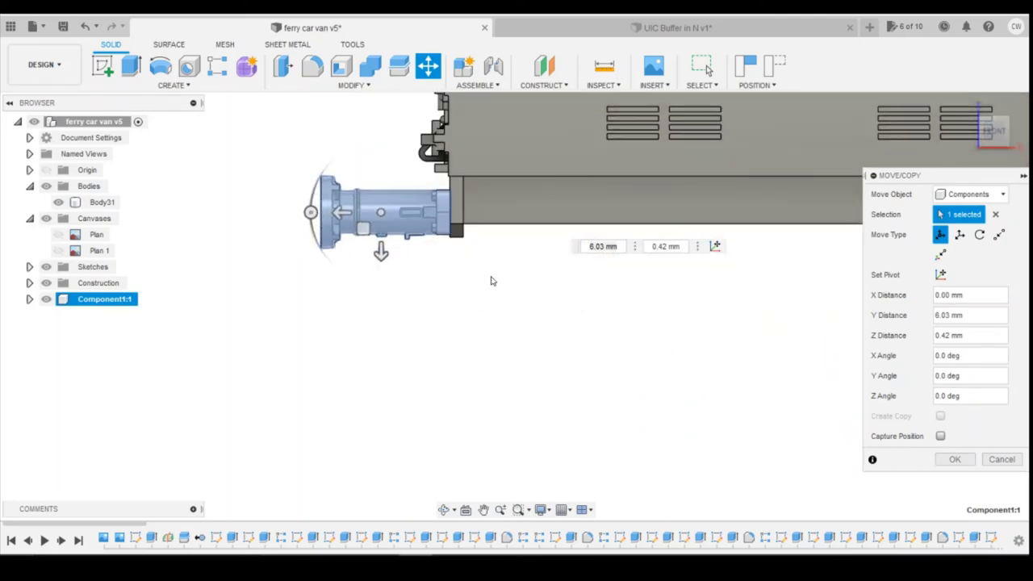
left_click(971, 134)
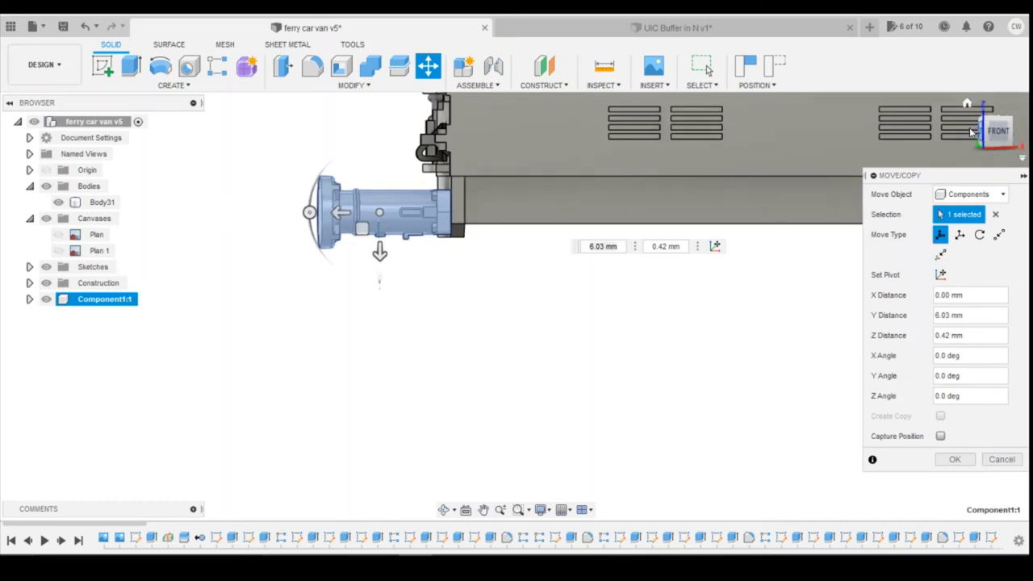
left_click_drag(491, 283, 491, 143)
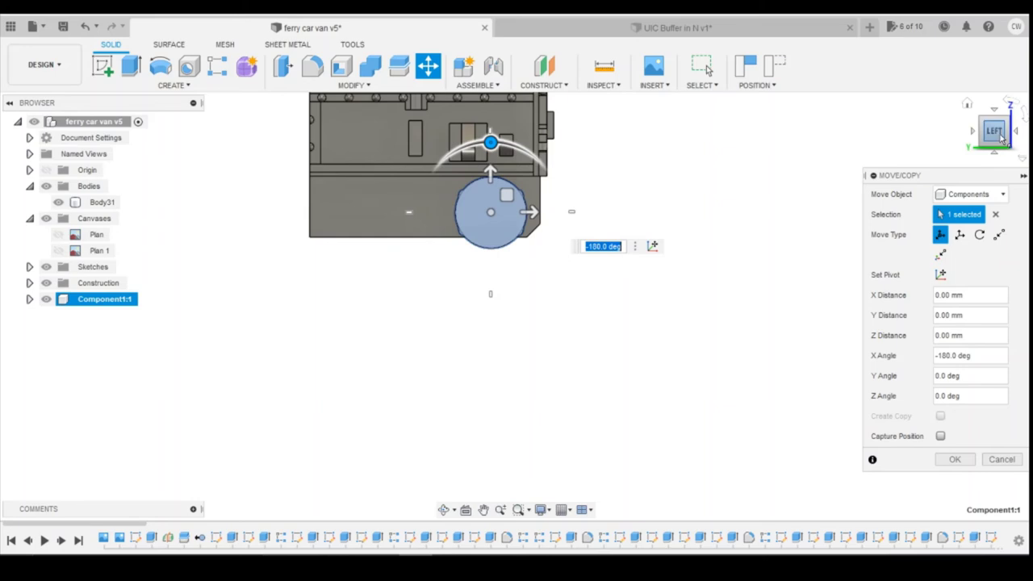
Check the buffer's orientation on the headstock, and compare its placement with the van reference pictures in Photos.
left_click_drag(994, 133, 418, 267)
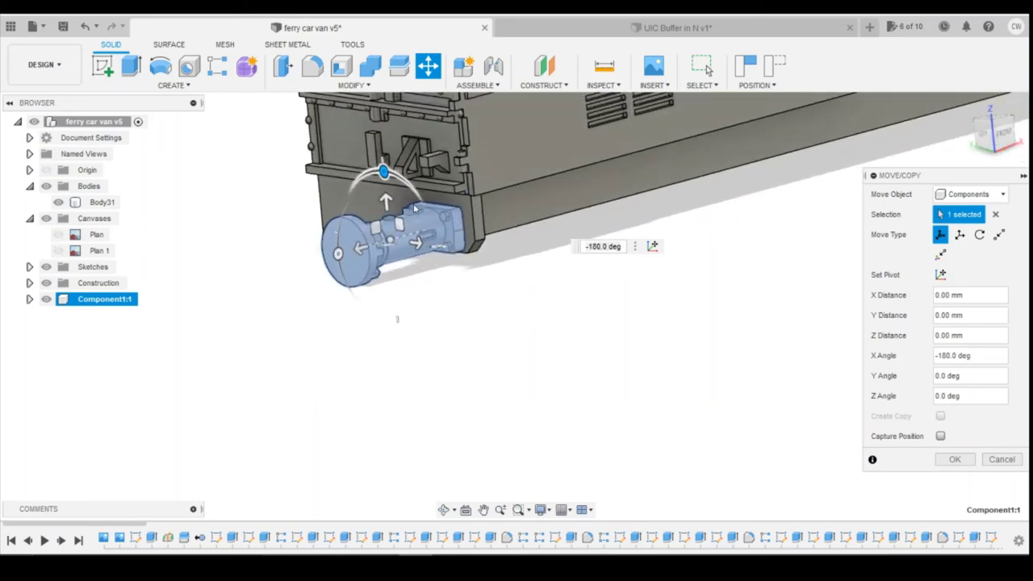
left_click(985, 134)
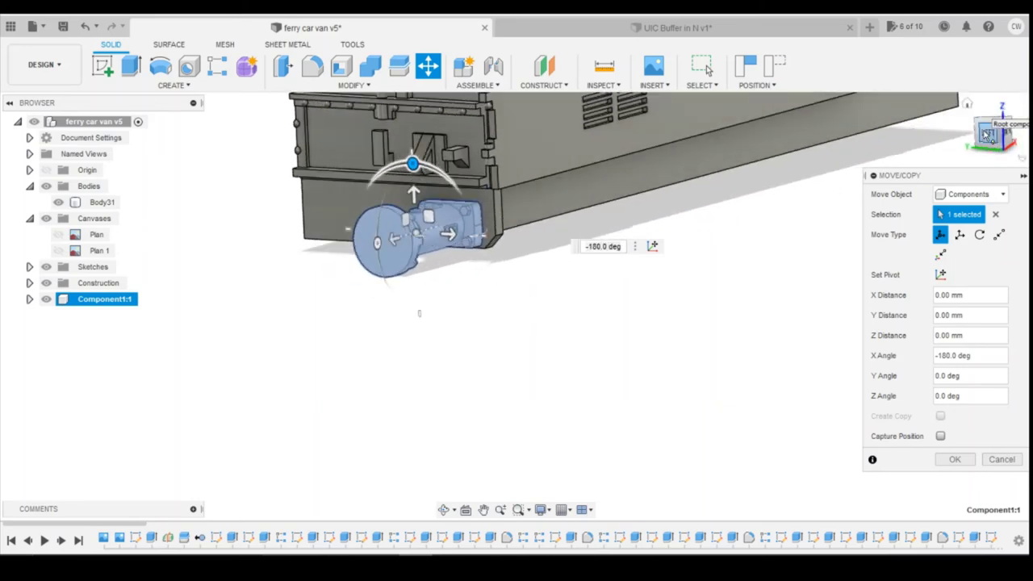
left_click_drag(991, 134, 995, 148)
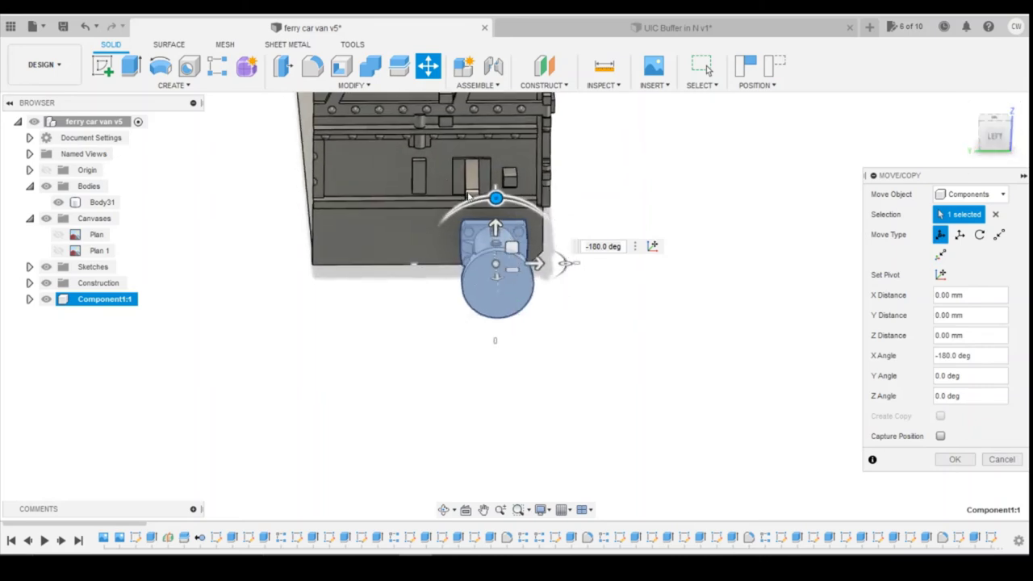
mouse_move(449, 565)
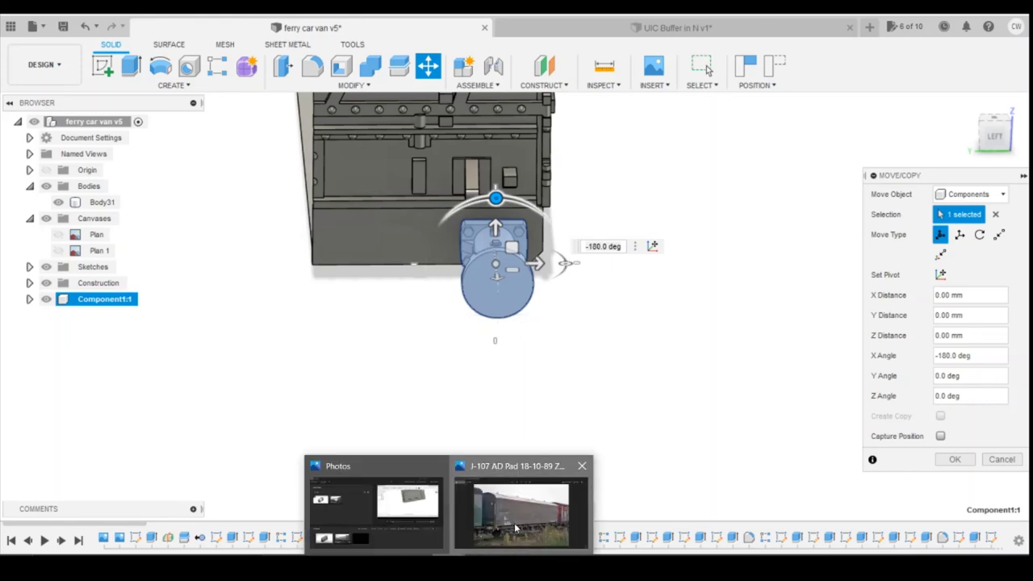
left_click(529, 507)
scroll(491, 439, "down", 1)
key("Right")
key("Right")
key("Right")
key("Right")
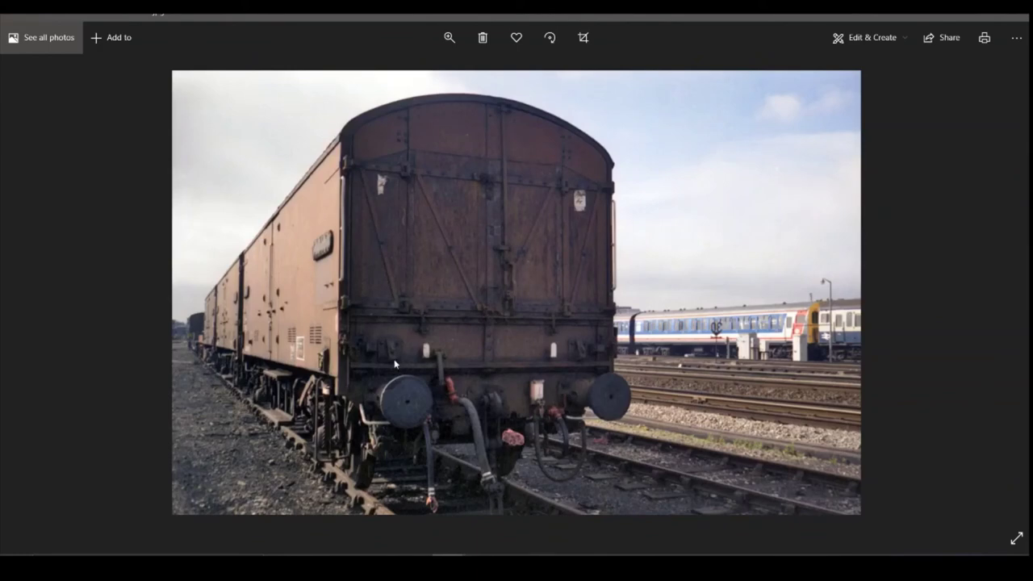
key("Right")
key("Right")
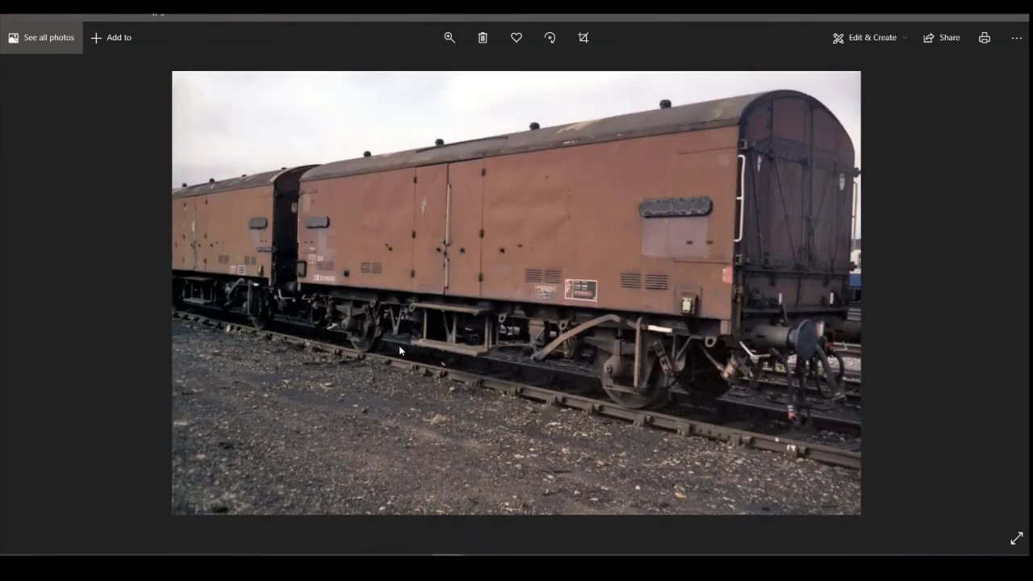
key("Right")
key("Right")
key("Right")
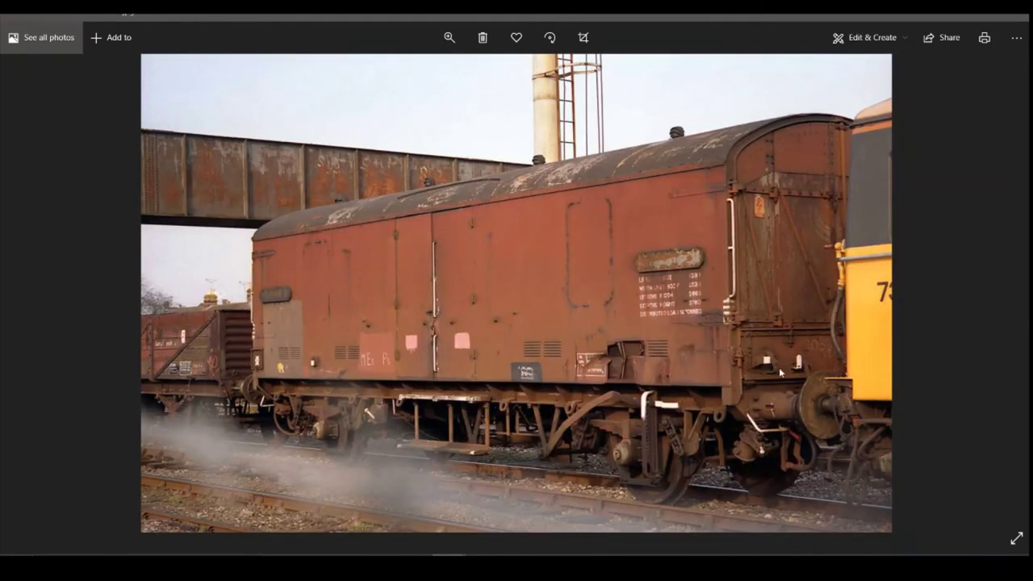
left_click(447, 555)
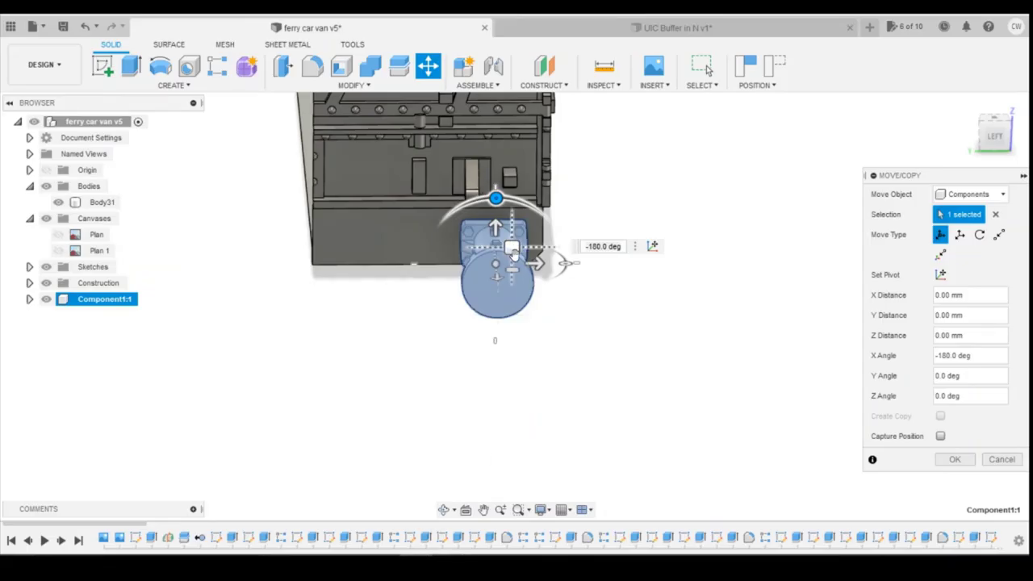
Shift the buffer -0.87 mm in Y and 0.08 mm in Z on the headstock and accept the move.
left_click_drag(507, 245, 488, 251)
left_click(998, 138)
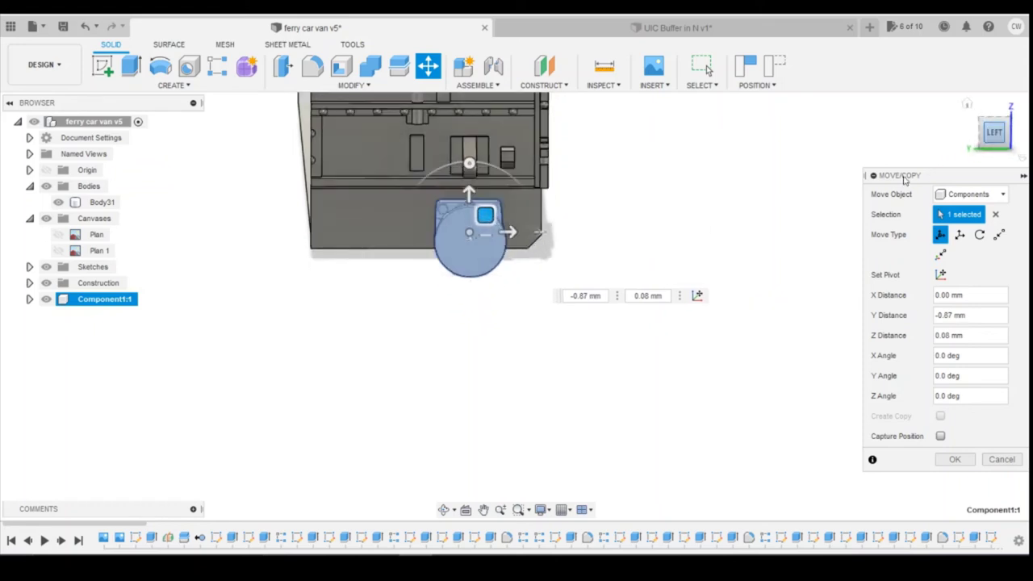
mouse_move(1015, 121)
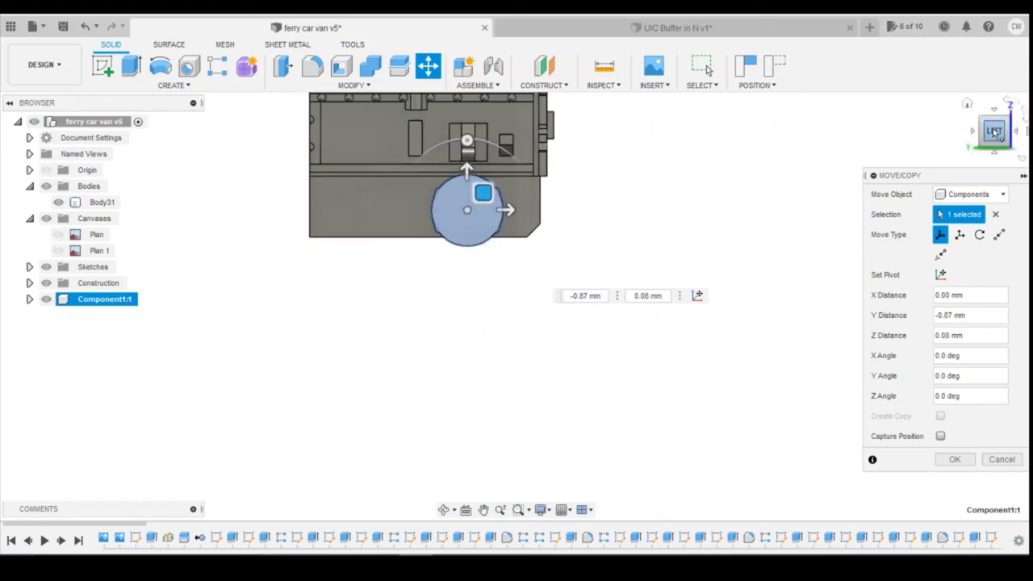
mouse_move(994, 134)
left_mouse_down()
mouse_move(975, 125)
mouse_move(1005, 119)
mouse_move(1000, 105)
mouse_move(1026, 130)
left_mouse_up()
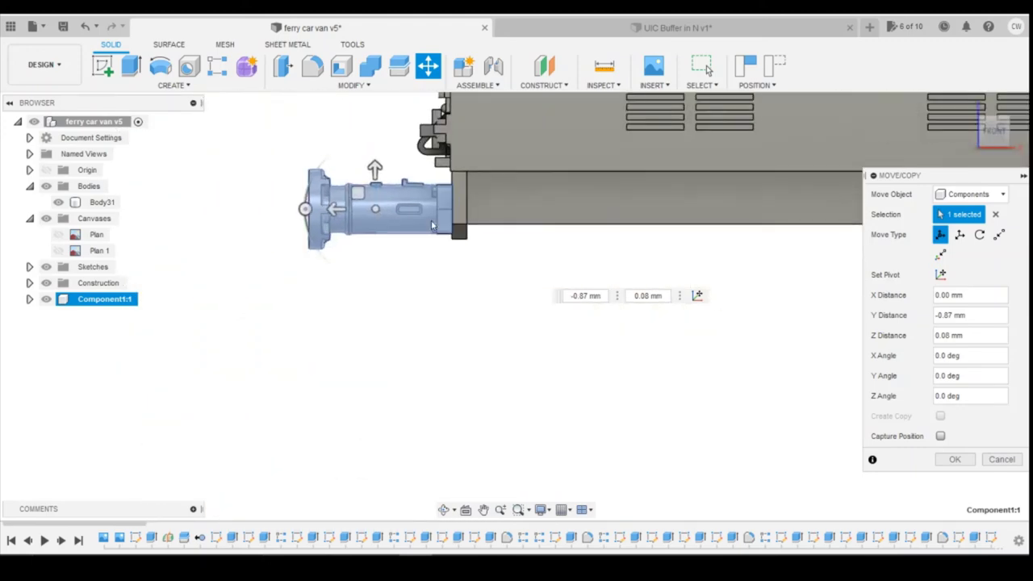
scroll(455, 224, "up", 5)
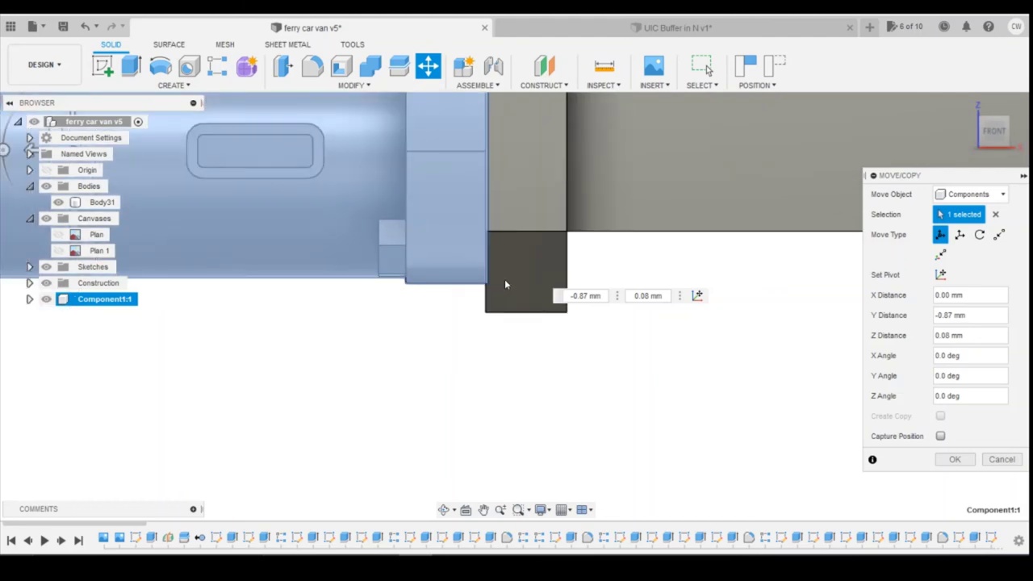
scroll(505, 283, "down", 5)
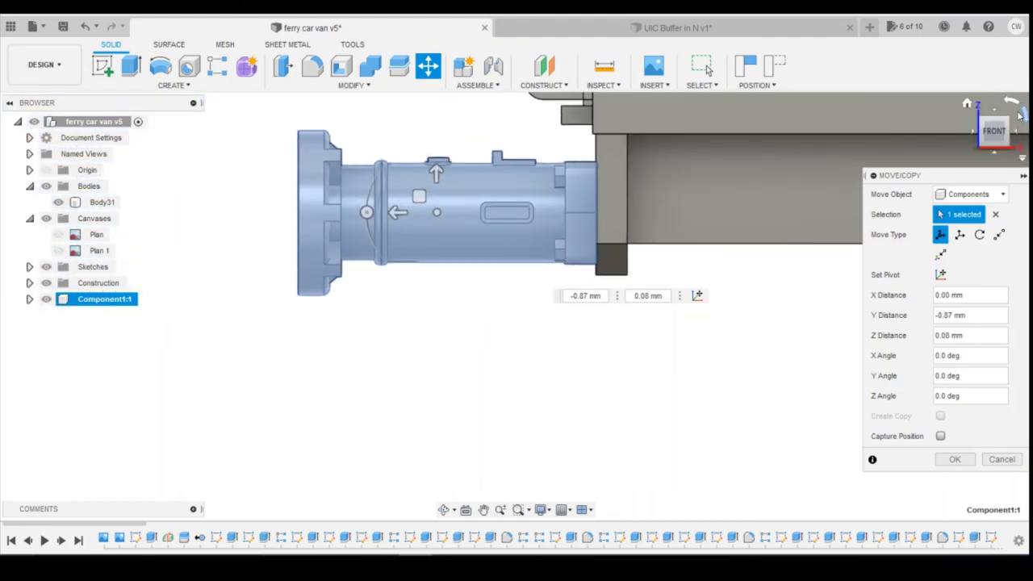
mouse_move(995, 139)
left_mouse_down()
mouse_move(1029, 129)
mouse_move(1027, 140)
mouse_move(995, 139)
left_mouse_up()
left_click(1001, 134)
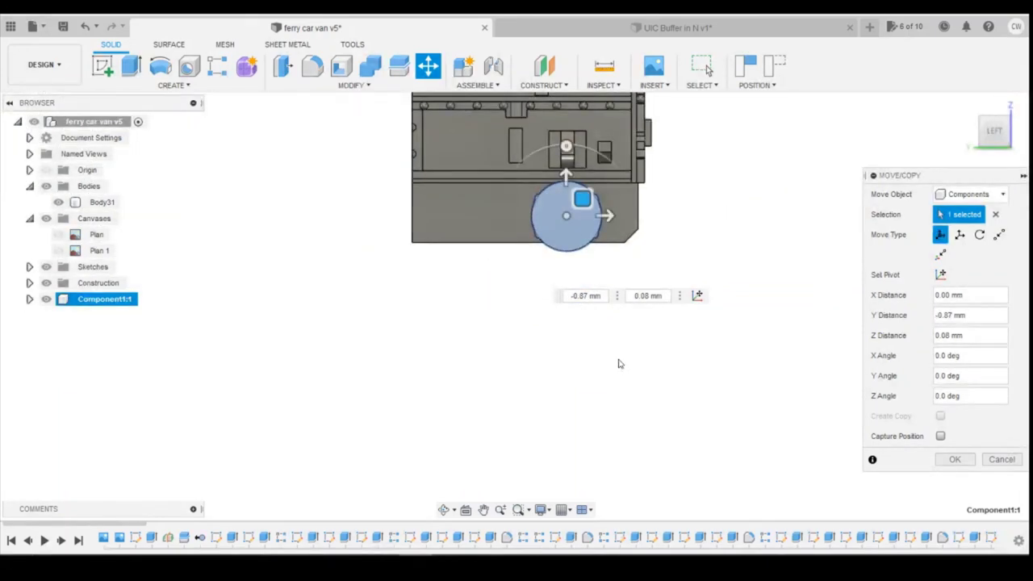
left_click(956, 461)
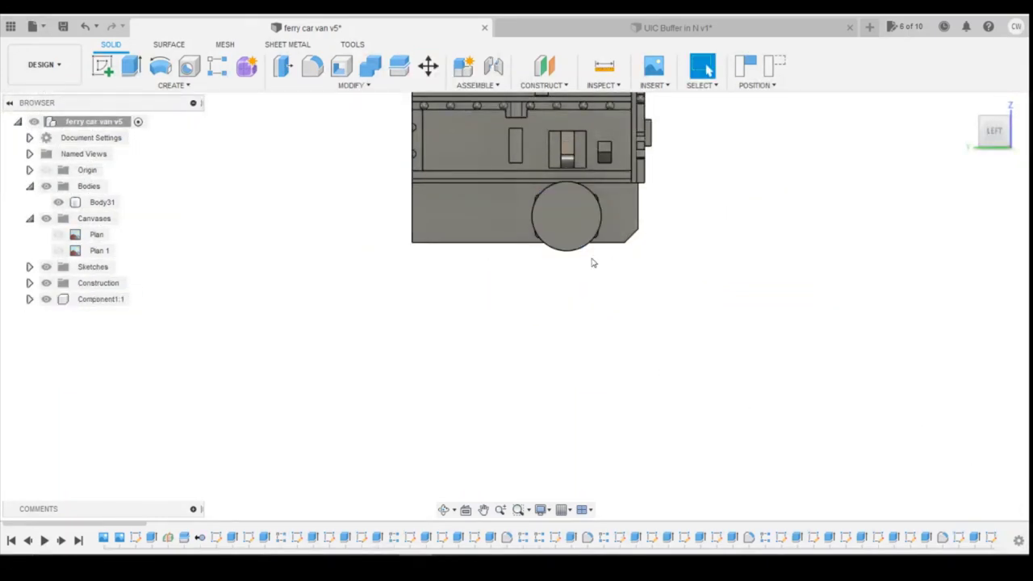
Capture the buffer's moved position and join its body to the van body with Combine.
mouse_move(994, 132)
left_mouse_down()
mouse_move(928, 113)
mouse_move(930, 129)
left_mouse_up()
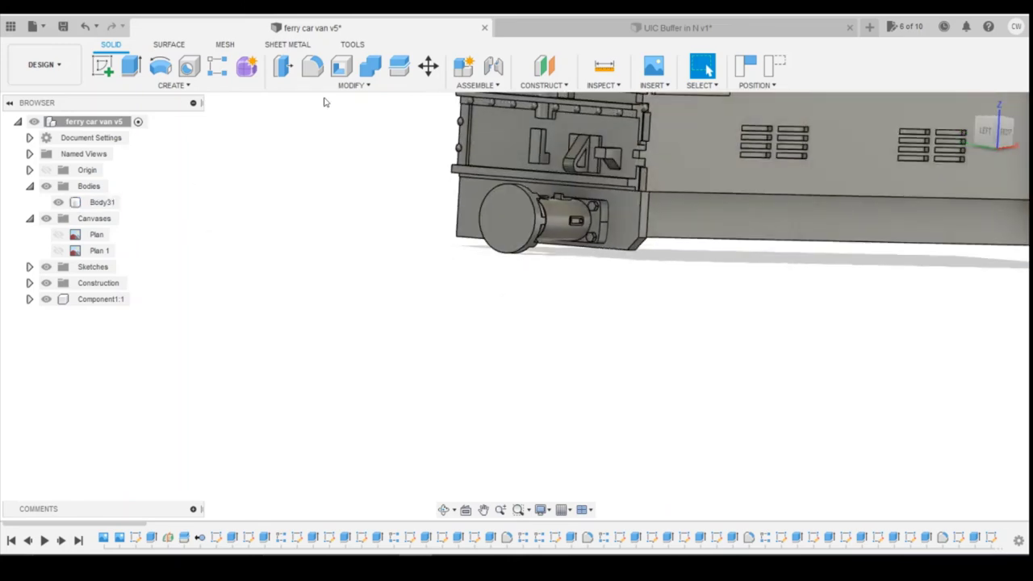
left_click(370, 66)
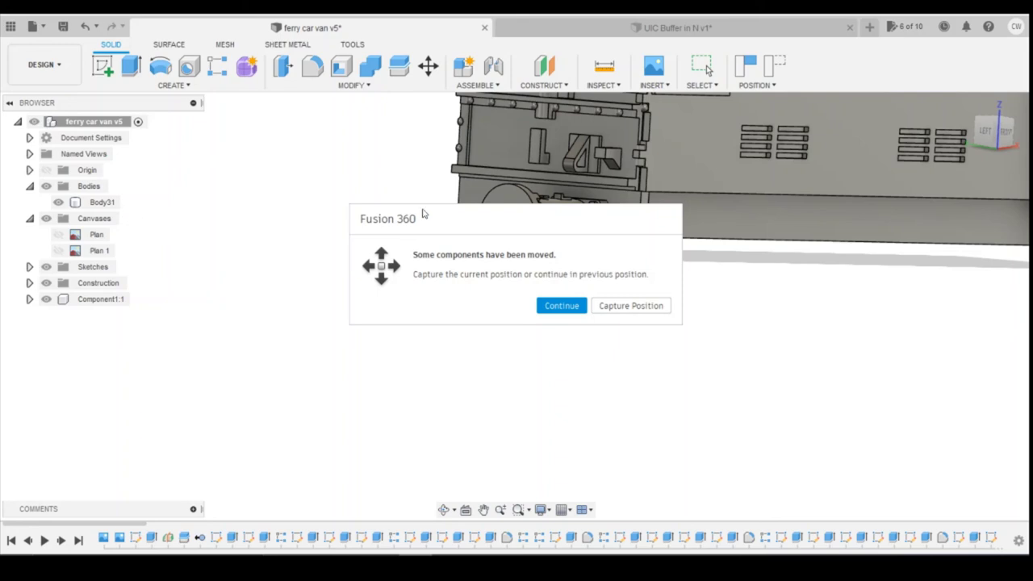
left_click(634, 307)
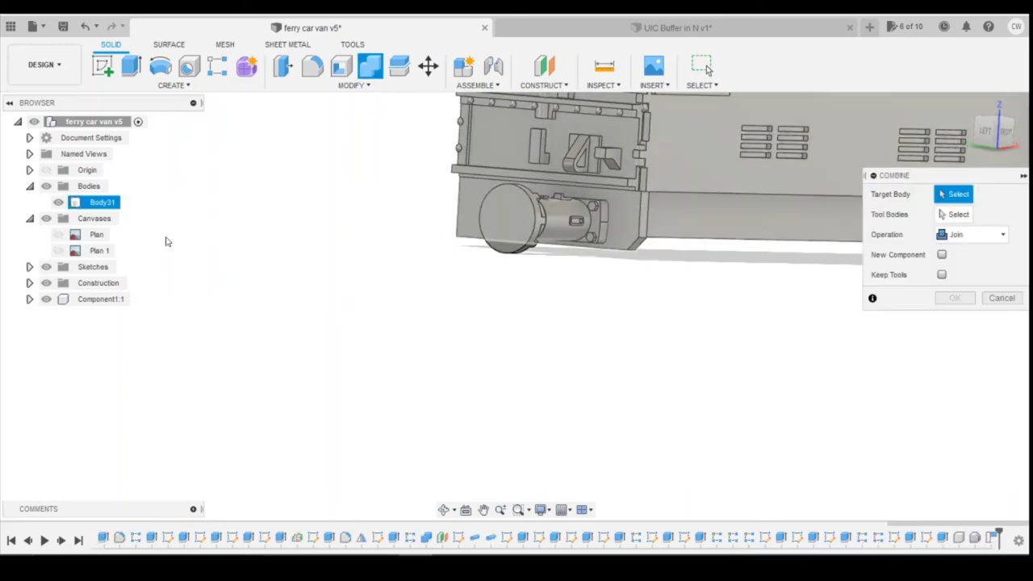
left_click(97, 201)
left_click(30, 300)
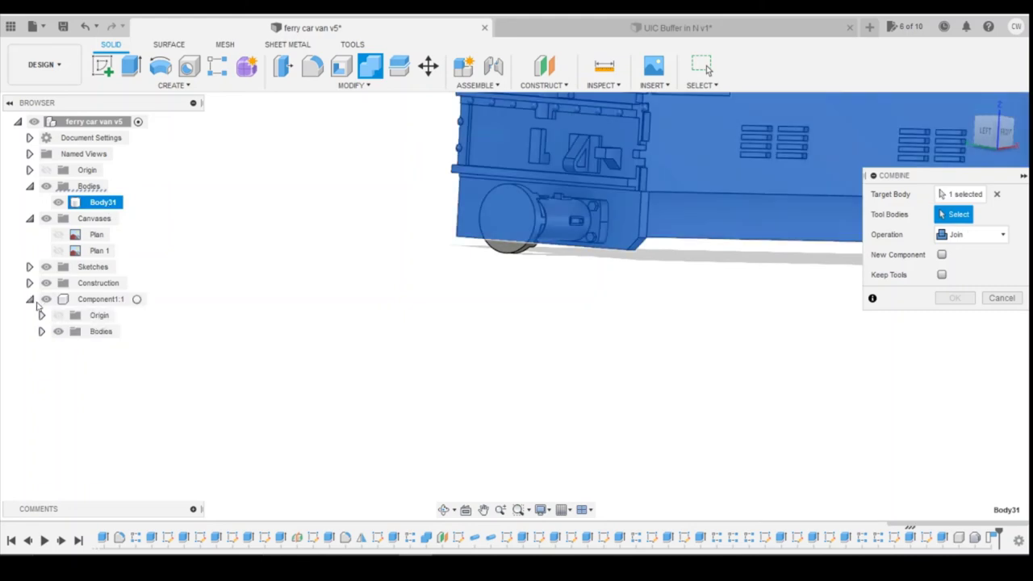
left_click(41, 332)
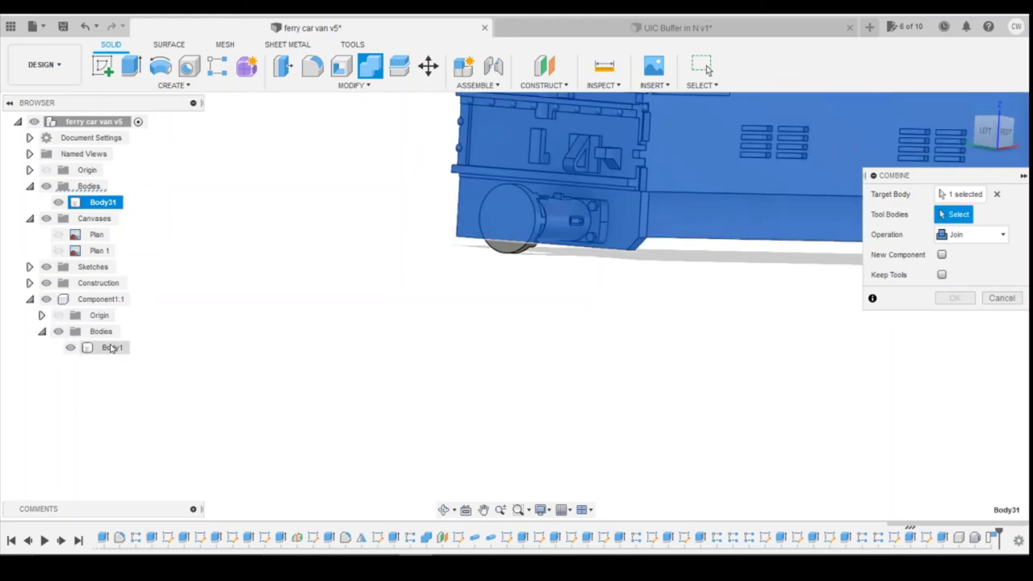
left_click(107, 347)
left_click(955, 298)
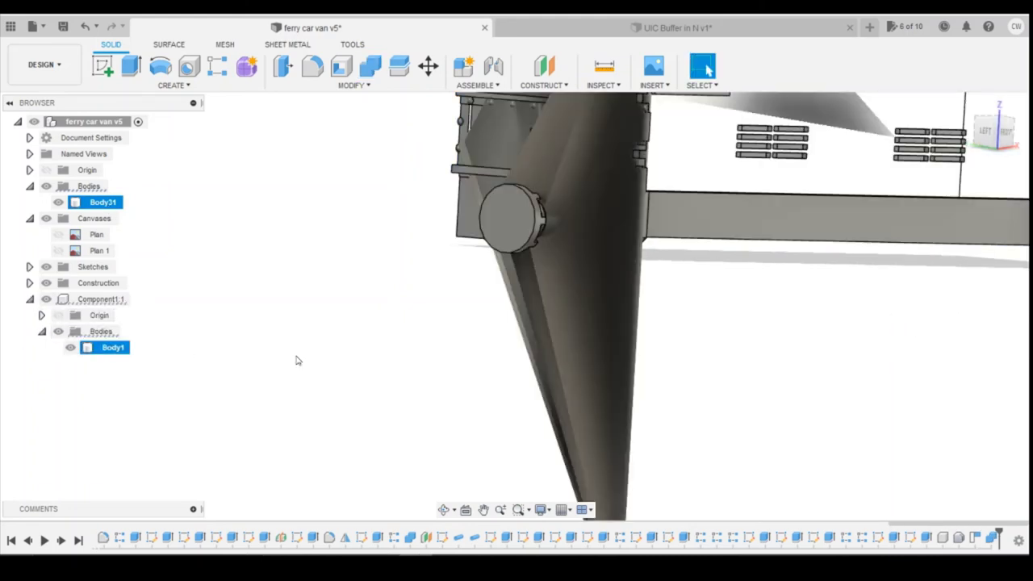
Roll the design history back one feature and forward again to regenerate the van's distorted display.
scroll(274, 327, "down", 5)
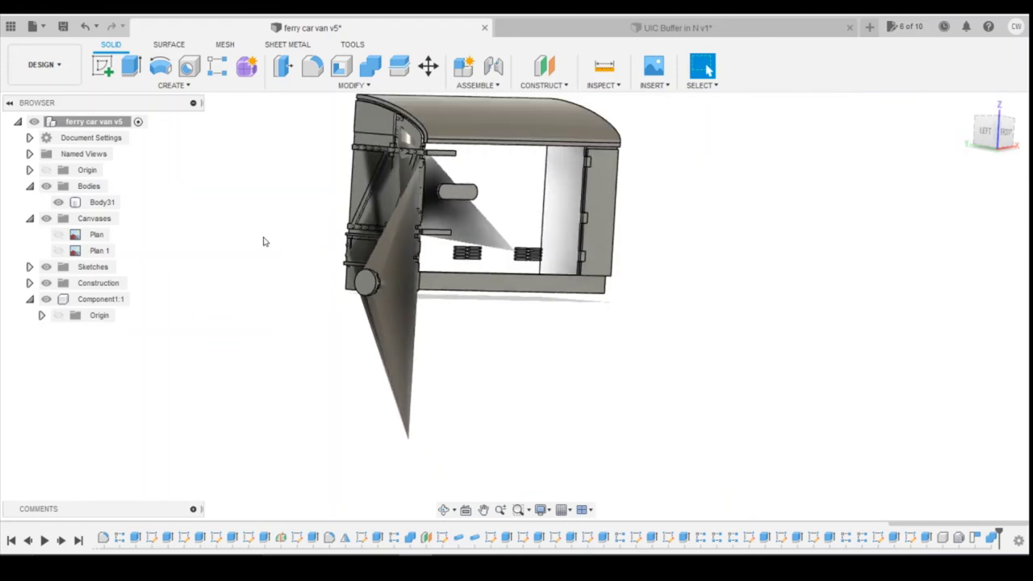
left_click(28, 540)
left_click(61, 540)
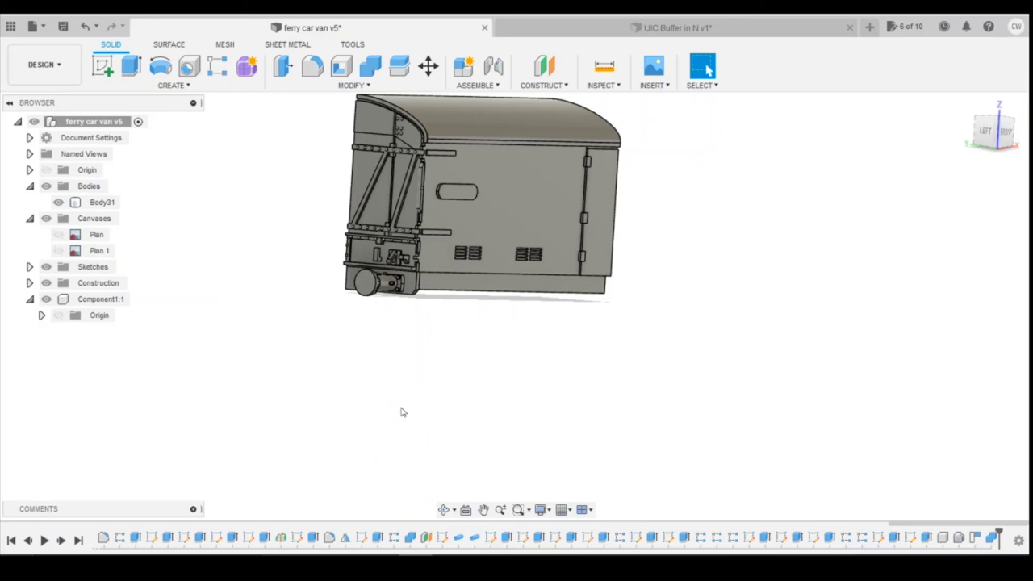
Examine the joined buffer, headstock and underframe from the van's end and side.
left_click(396, 301)
scroll(395, 300, "up", 6)
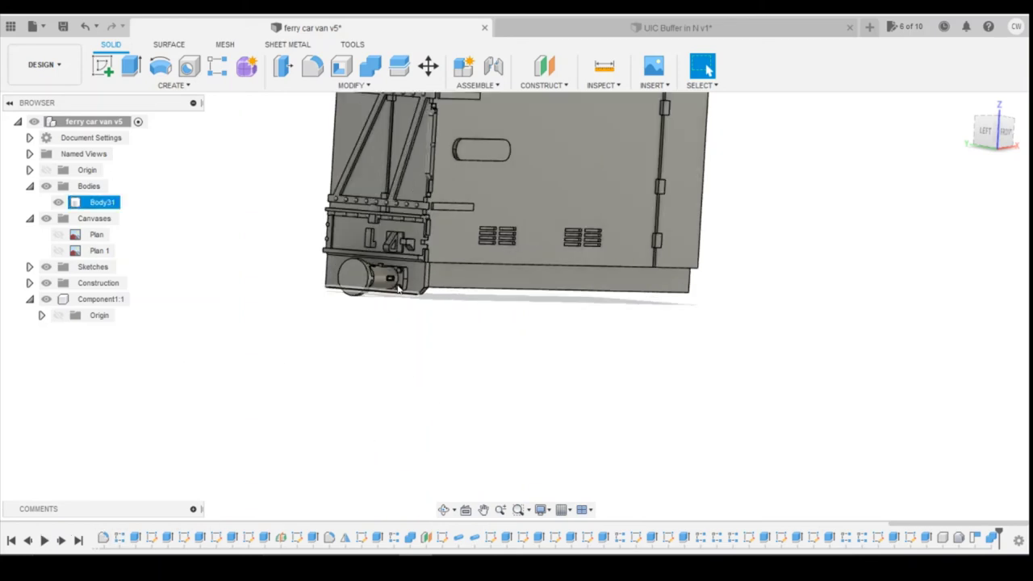
left_click(985, 131)
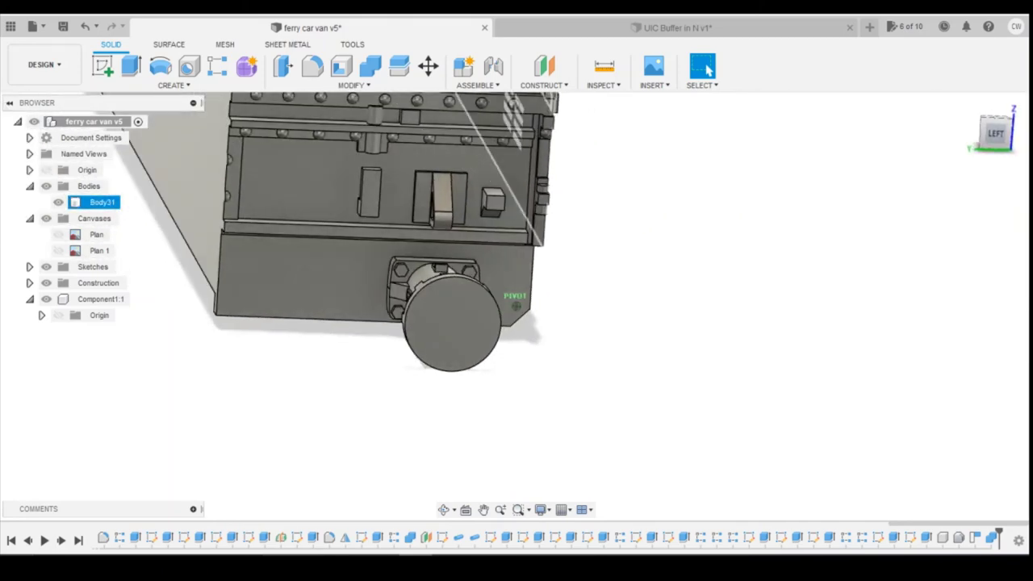
mouse_move(516, 306)
middle_mouse_down("shift")
mouse_move(501, 339)
mouse_move(412, 266)
mouse_move(355, 290)
middle_mouse_up("shift")
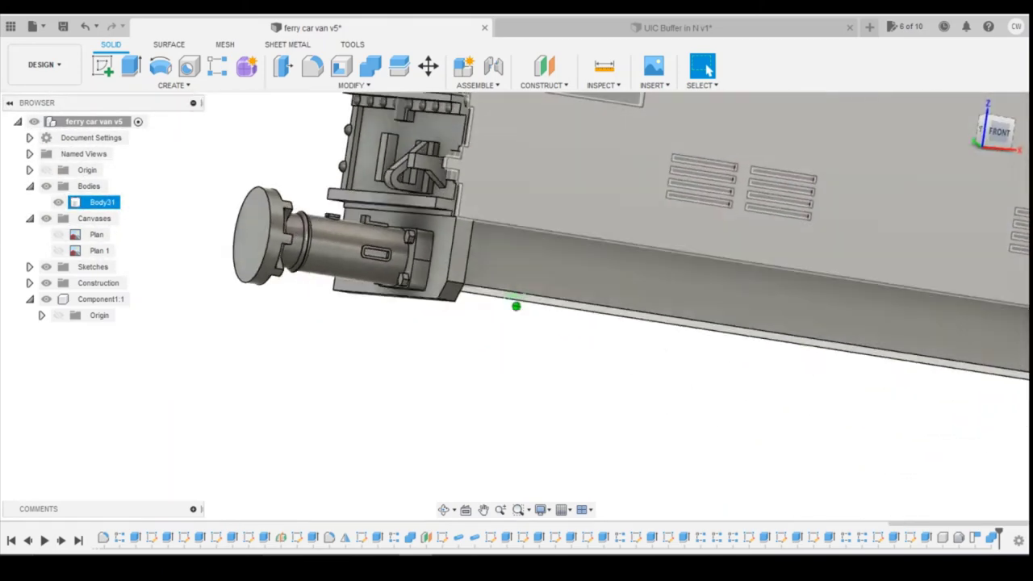
scroll(694, 222, "down", 5)
left_click(569, 283)
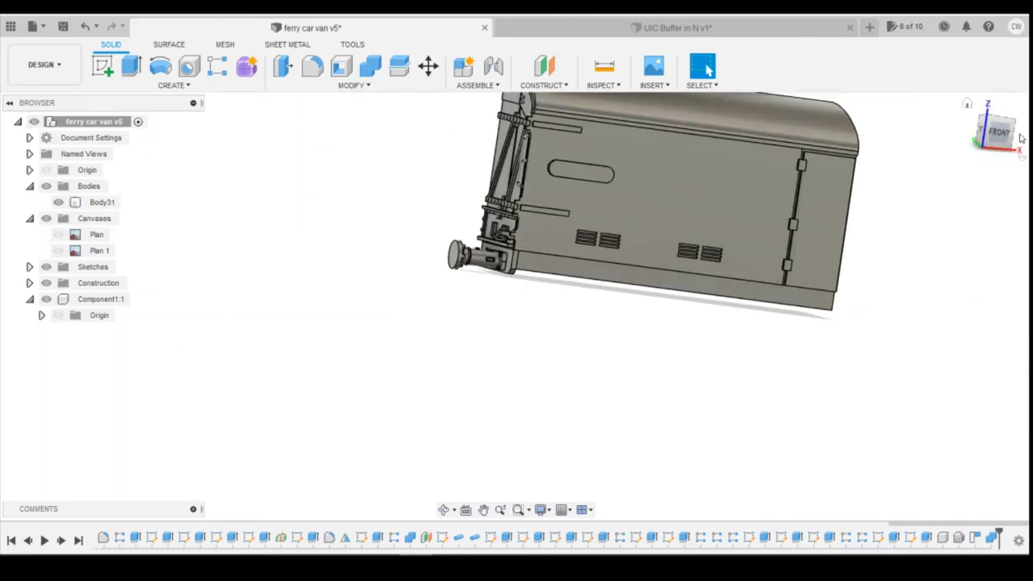
left_click(991, 142)
left_click(847, 189)
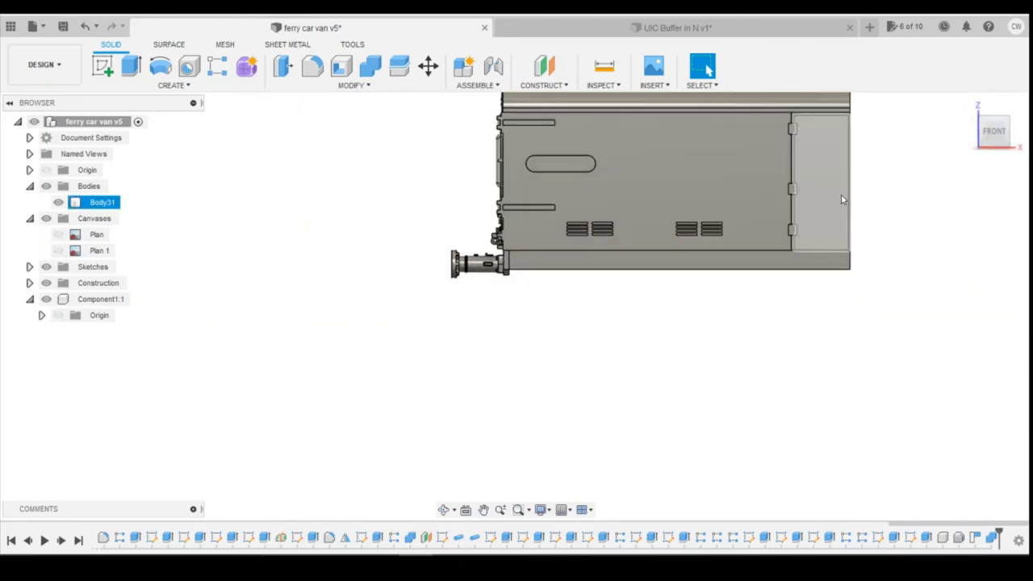
scroll(818, 247, "up", 1)
left_click(1010, 170)
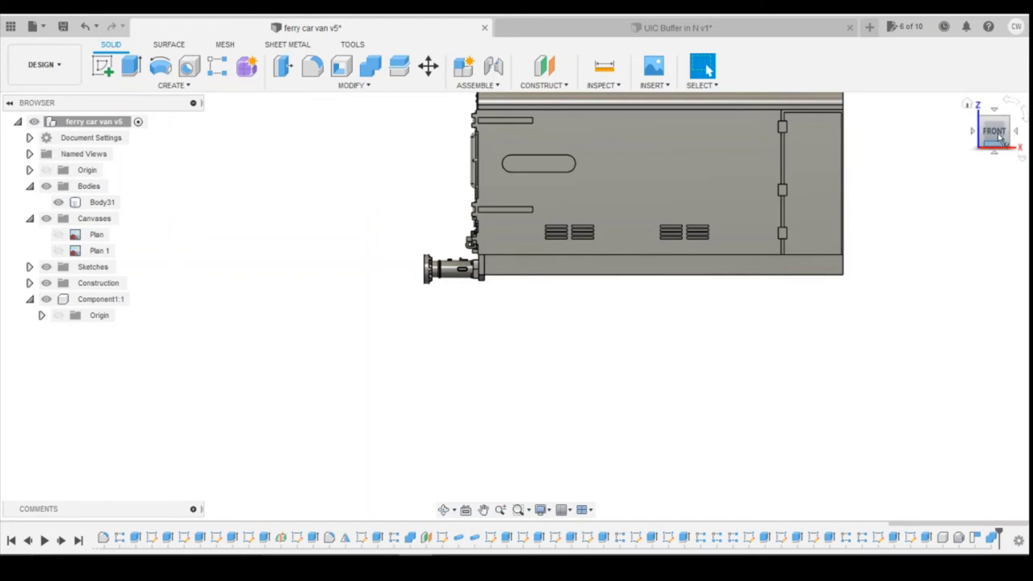
left_click_drag(996, 131, 1029, 134)
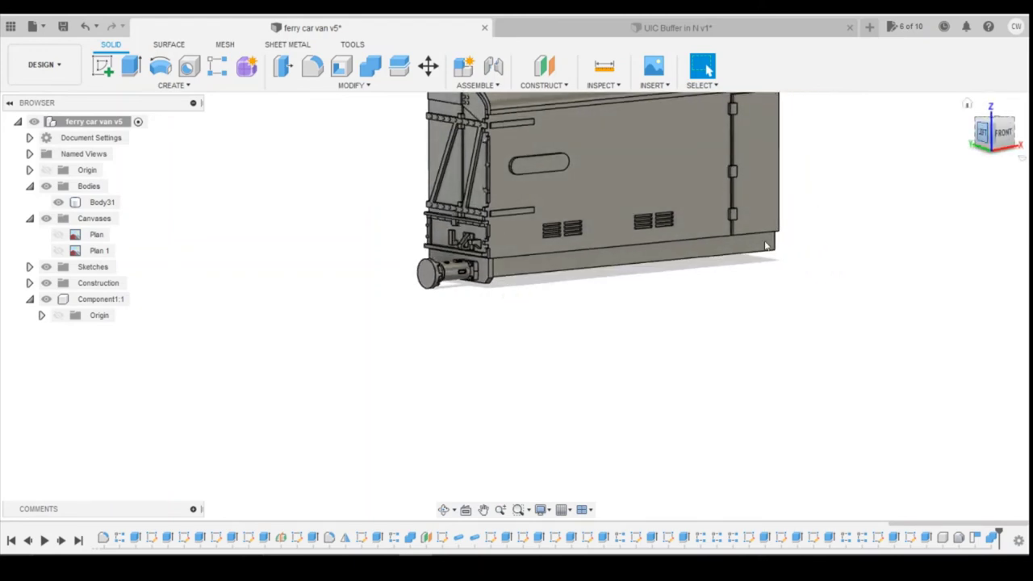